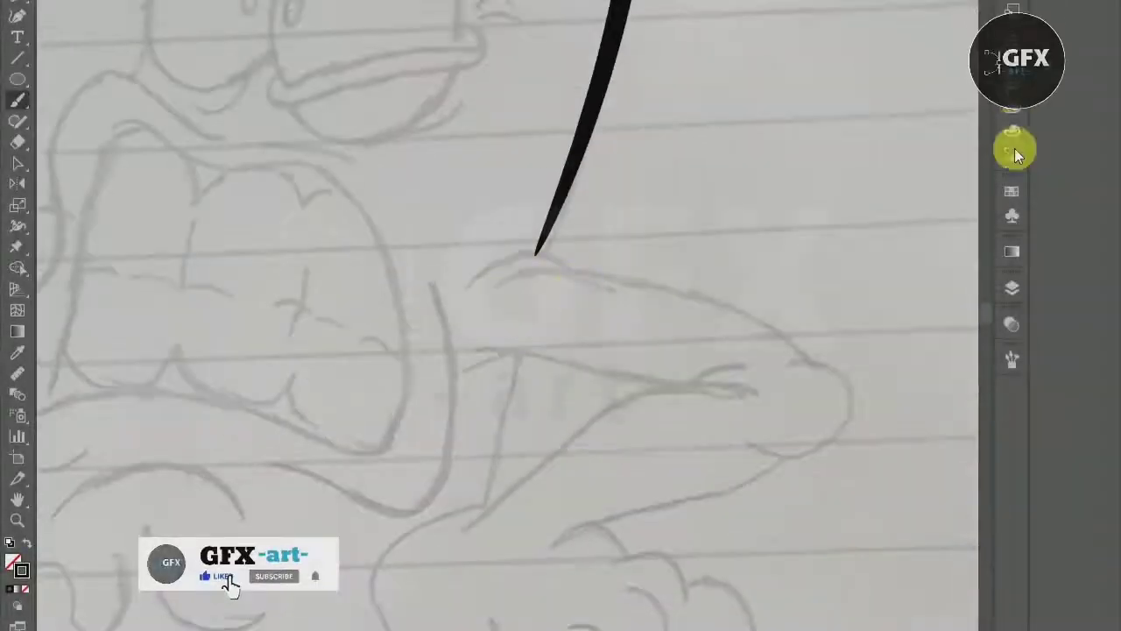
# Step: Ink the head arc, curled nose, lower jaw and mouth line in black
pyautogui.moveTo(470, 289); pyautogui.dragTo(564, 272)
pyautogui.moveTo(744, 315); pyautogui.dragTo(797, 360)
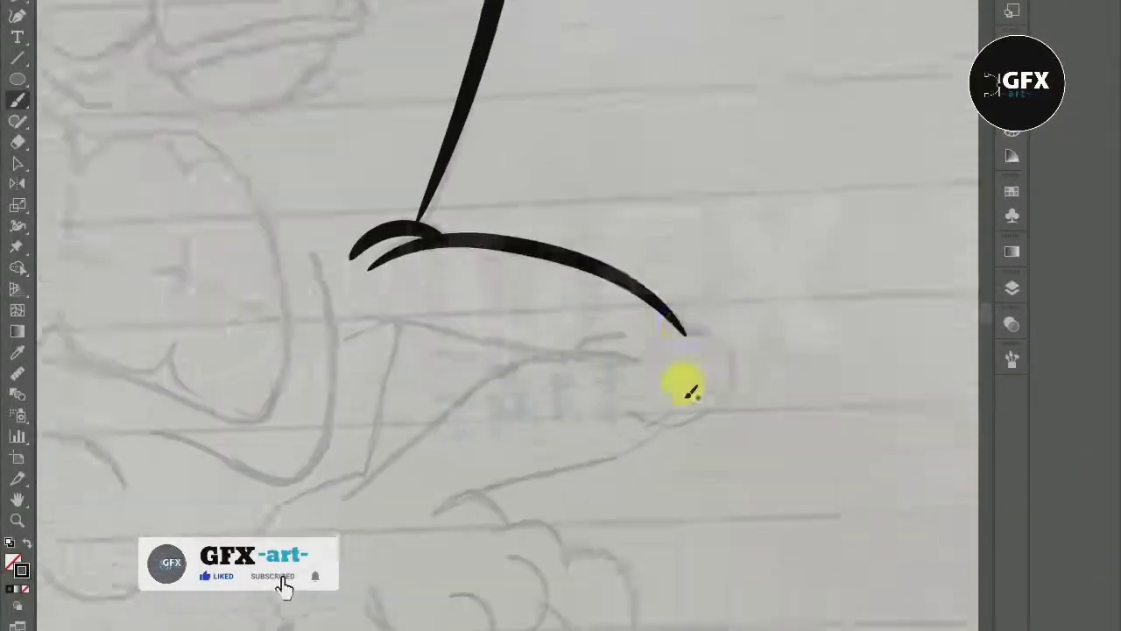
pyautogui.moveTo(749, 313)
pyautogui.mouseDown()
pyautogui.moveTo(683, 389)
pyautogui.moveTo(486, 495)
pyautogui.mouseUp()
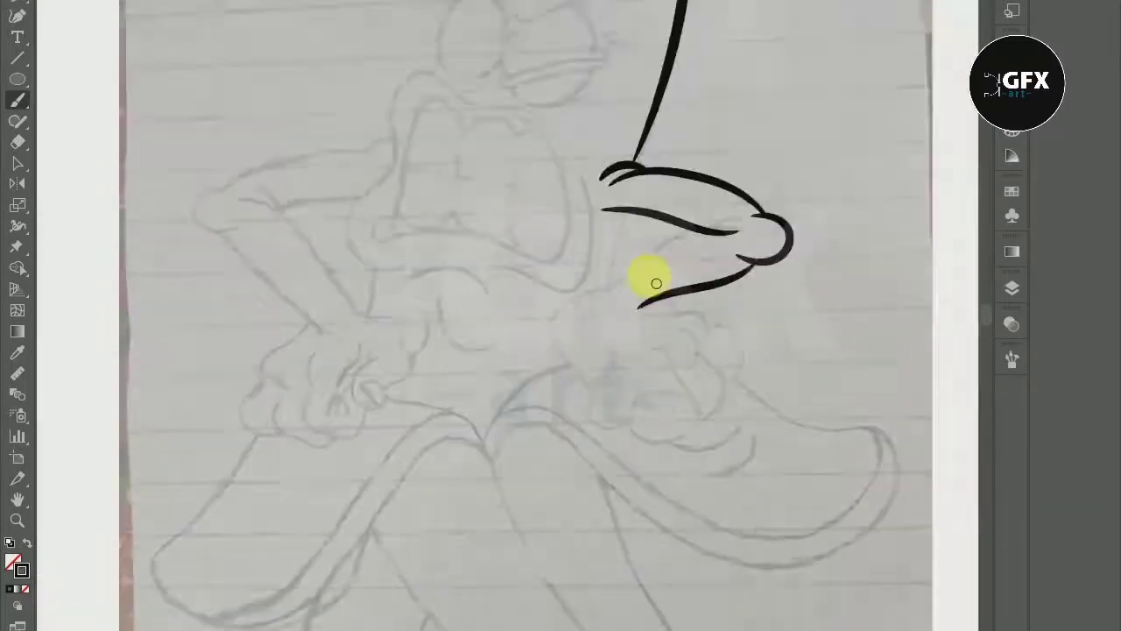
pyautogui.moveTo(576, 175)
pyautogui.mouseDown()
pyautogui.moveTo(780, 210)
pyautogui.moveTo(512, 173)
pyautogui.mouseUp()
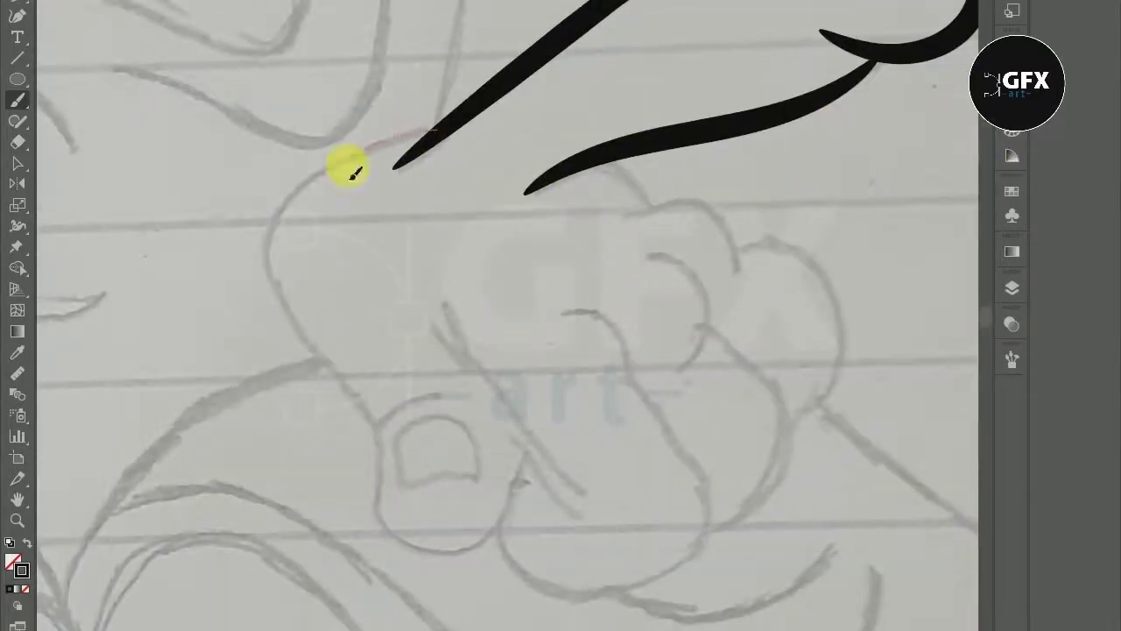
# Step: Ink the fist's top edge, curving outline, knuckle and finger strokes
pyautogui.moveTo(350, 167); pyautogui.dragTo(382, 280)
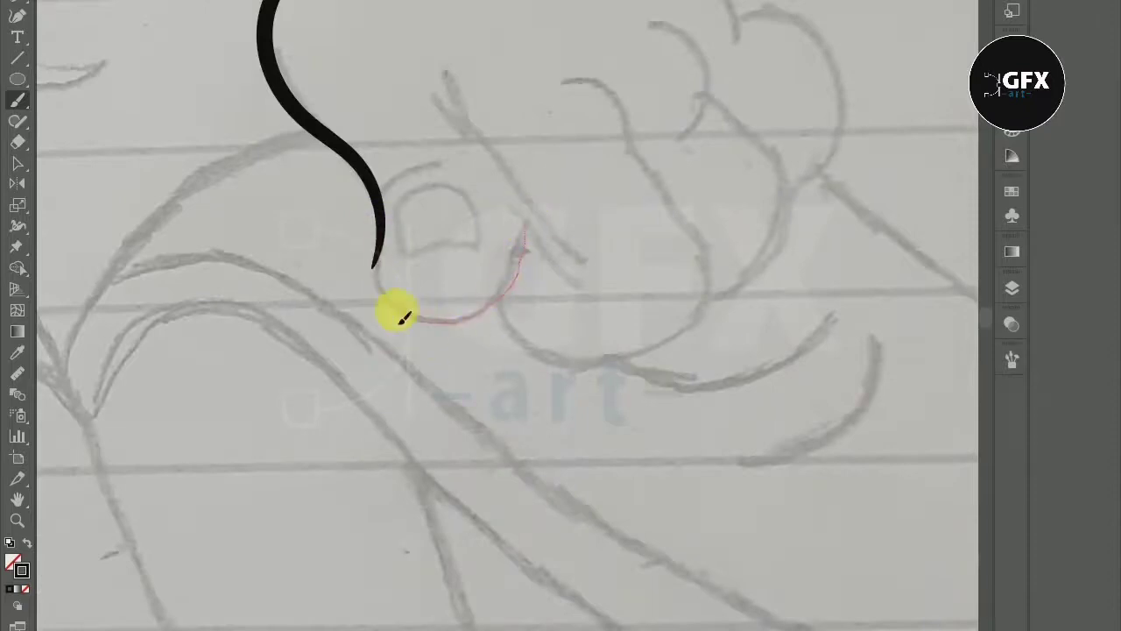
pyautogui.moveTo(400, 317); pyautogui.dragTo(392, 316)
pyautogui.moveTo(392, 50); pyautogui.dragTo(429, 149)
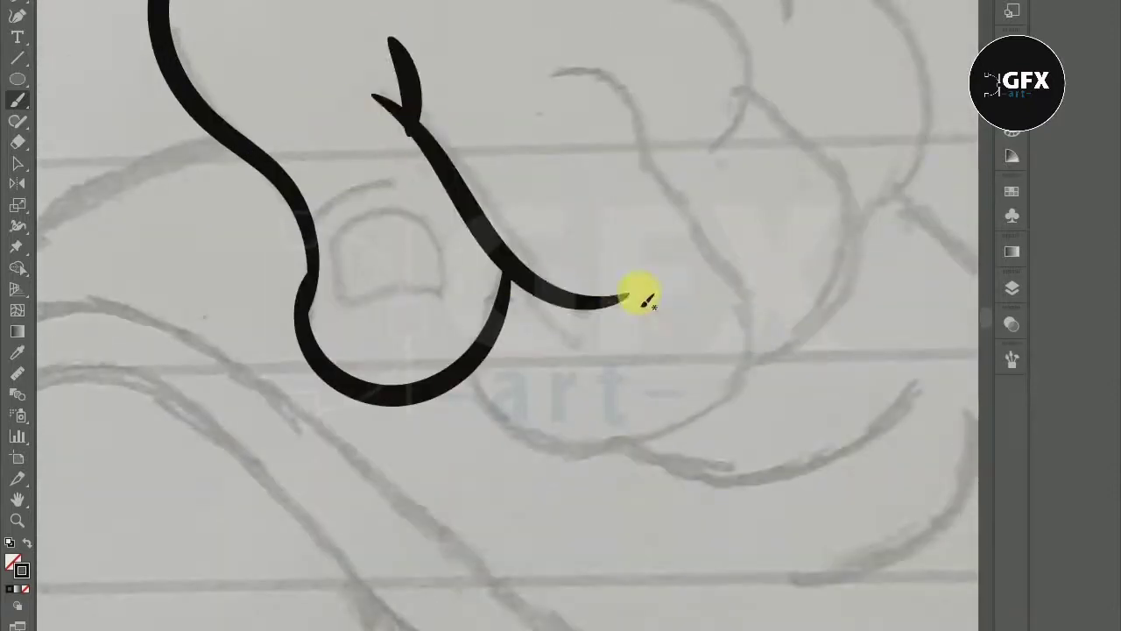
pyautogui.moveTo(547, 282); pyautogui.dragTo(588, 326)
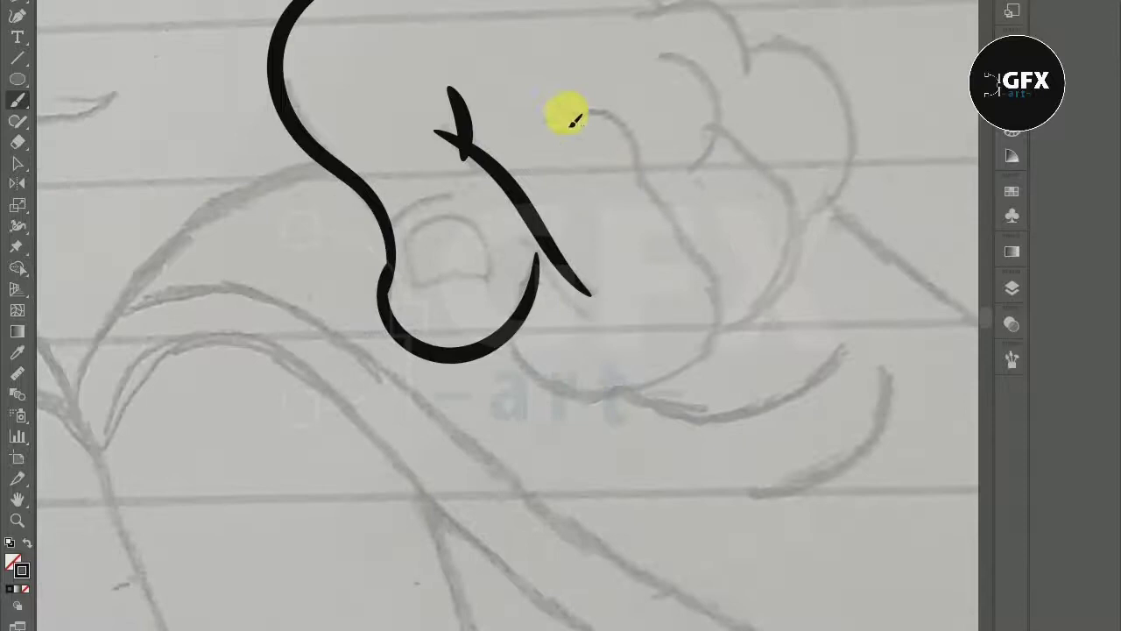
pyautogui.moveTo(656, 20); pyautogui.dragTo(688, 188)
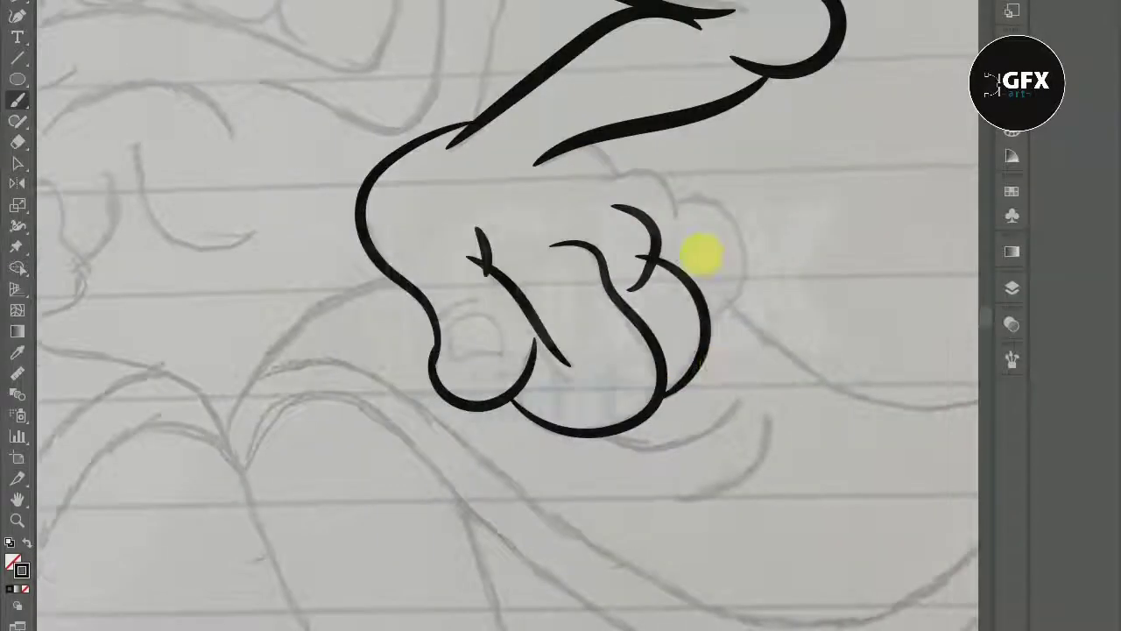
pyautogui.moveTo(393, 164); pyautogui.dragTo(565, 186)
# Step: Ink the long curve sweeping down beneath the fist
pyautogui.scroll(-2, 673, 252)
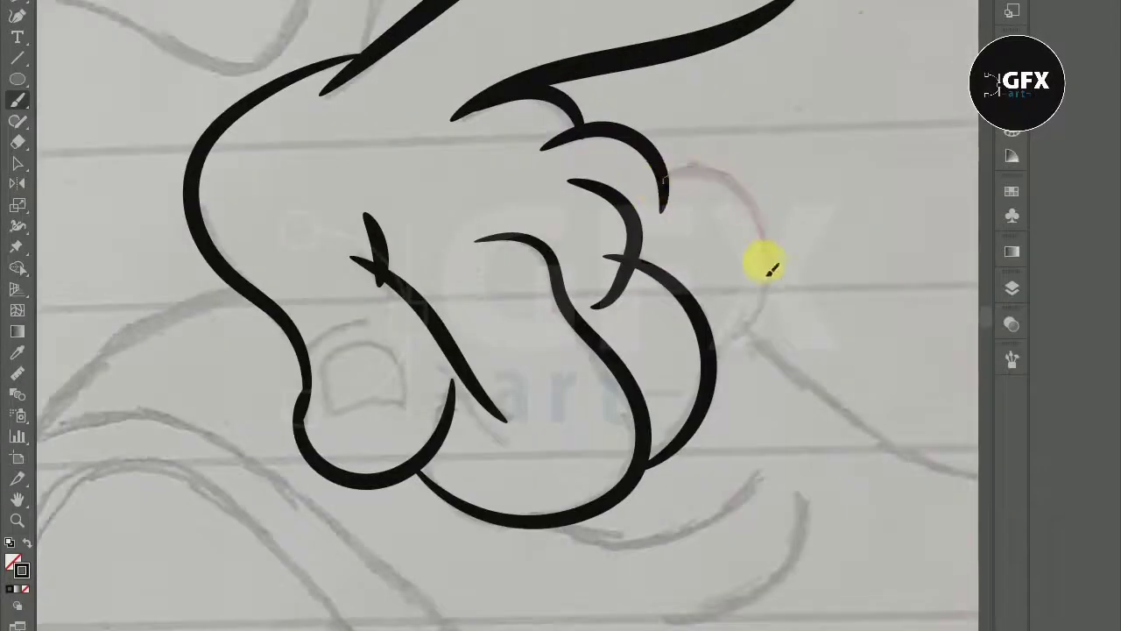
pyautogui.scroll(-5, 766, 263)
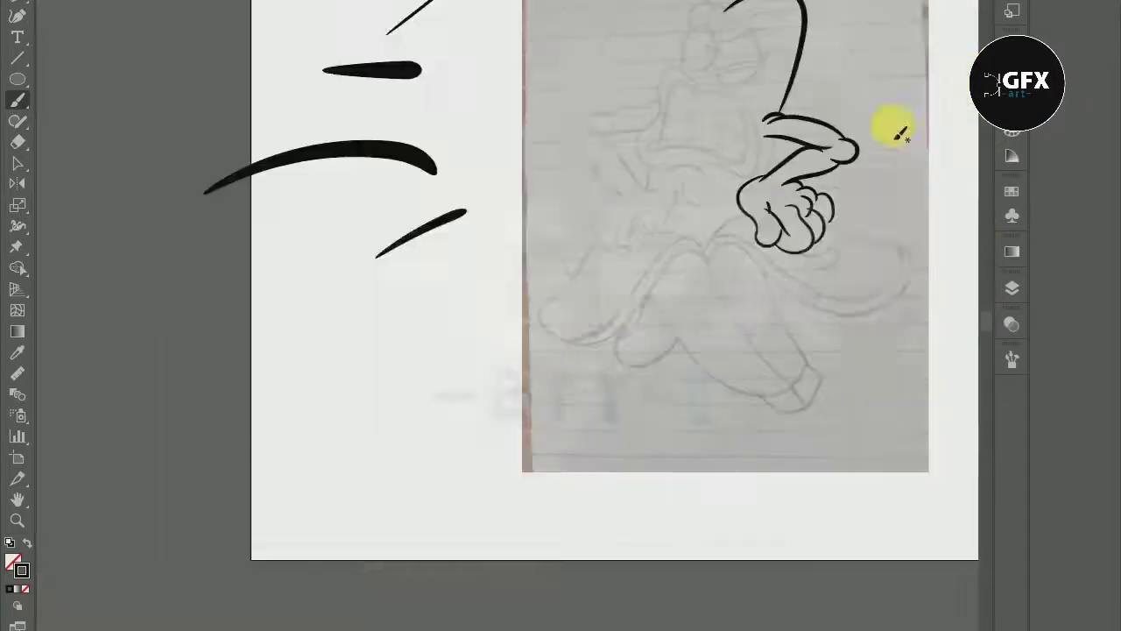
pyautogui.scroll(3, 745, 243)
pyautogui.scroll(3, 599, 217)
pyautogui.moveTo(867, 320); pyautogui.dragTo(856, 394)
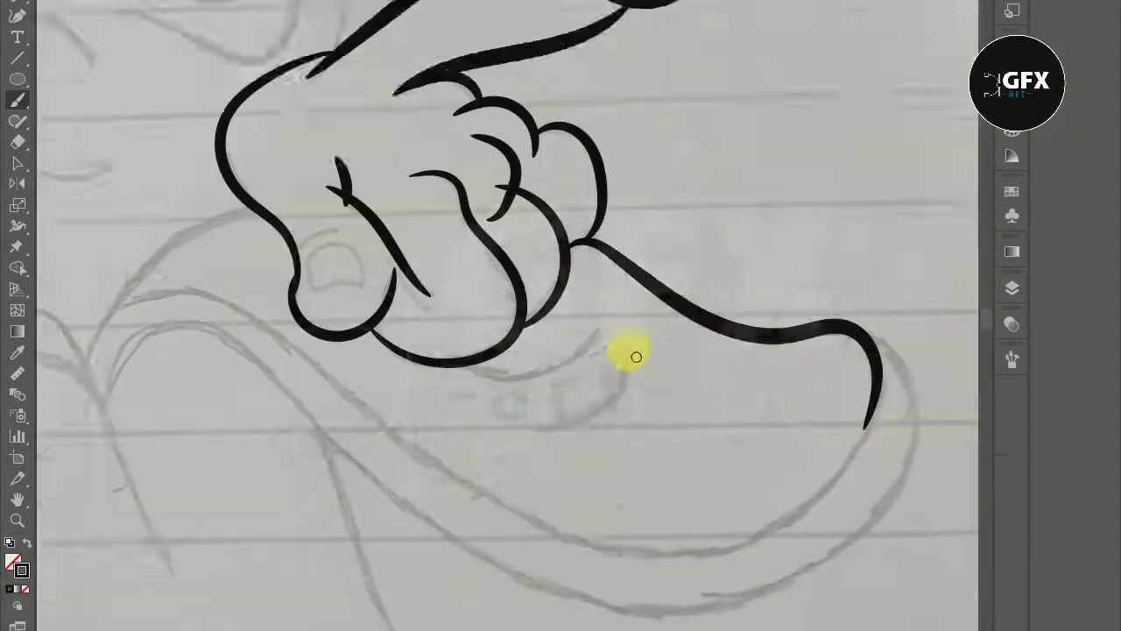
pyautogui.scroll(-2, 634, 356)
pyautogui.moveTo(83, 284); pyautogui.dragTo(147, 215)
pyautogui.moveTo(876, 354); pyautogui.dragTo(874, 352)
pyautogui.scroll(-2, 574, 212)
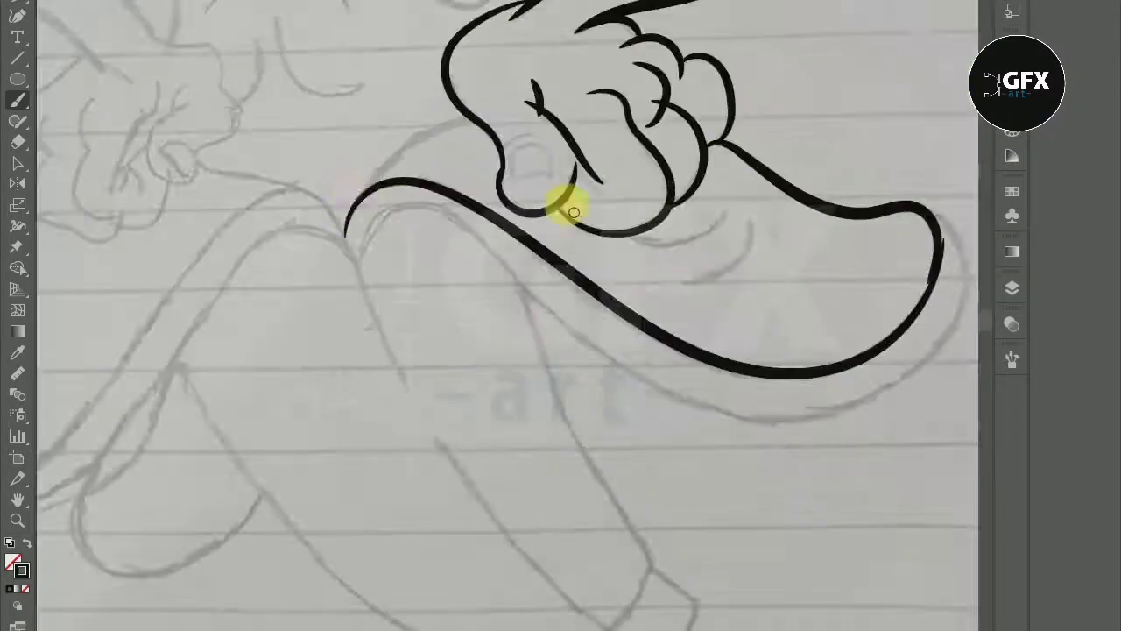
pyautogui.moveTo(351, 254); pyautogui.dragTo(171, 204)
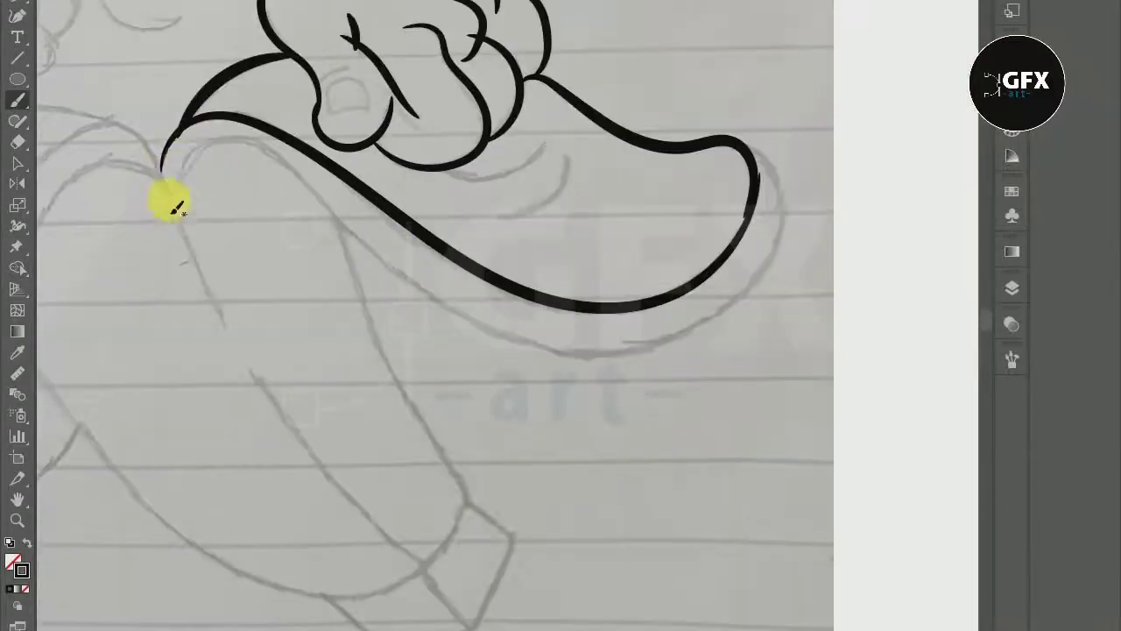
# Step: Ink the stroke that closes the U-shaped form under the fist
pyautogui.scroll(2, 694, 164)
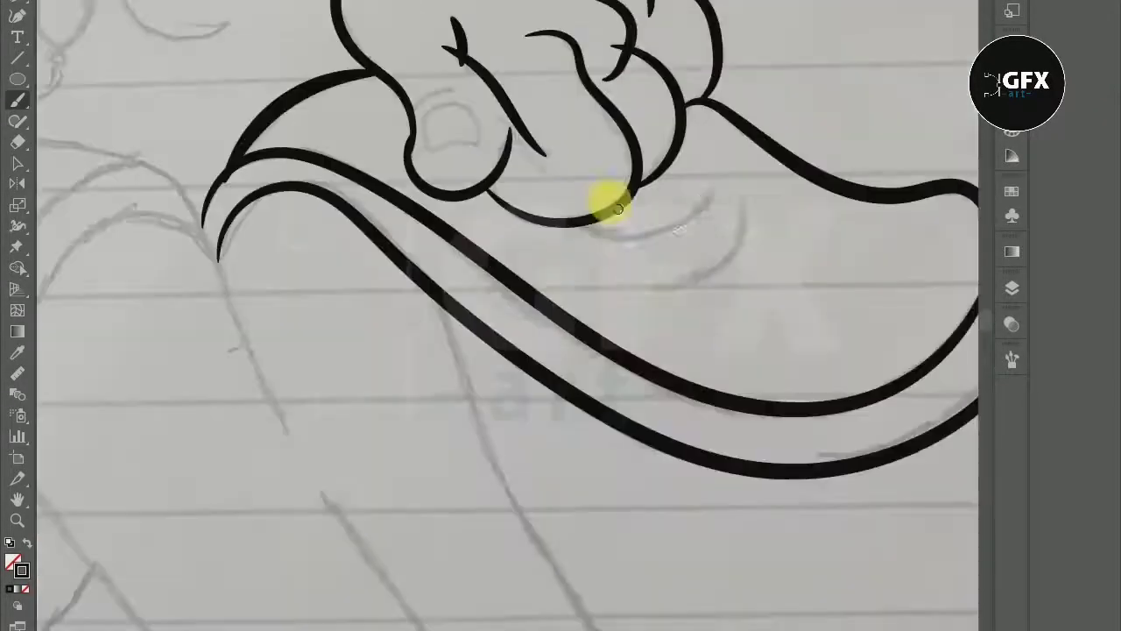
pyautogui.scroll(-5, 650, 291)
pyautogui.scroll(4, 635, 210)
pyautogui.scroll(2, 663, 292)
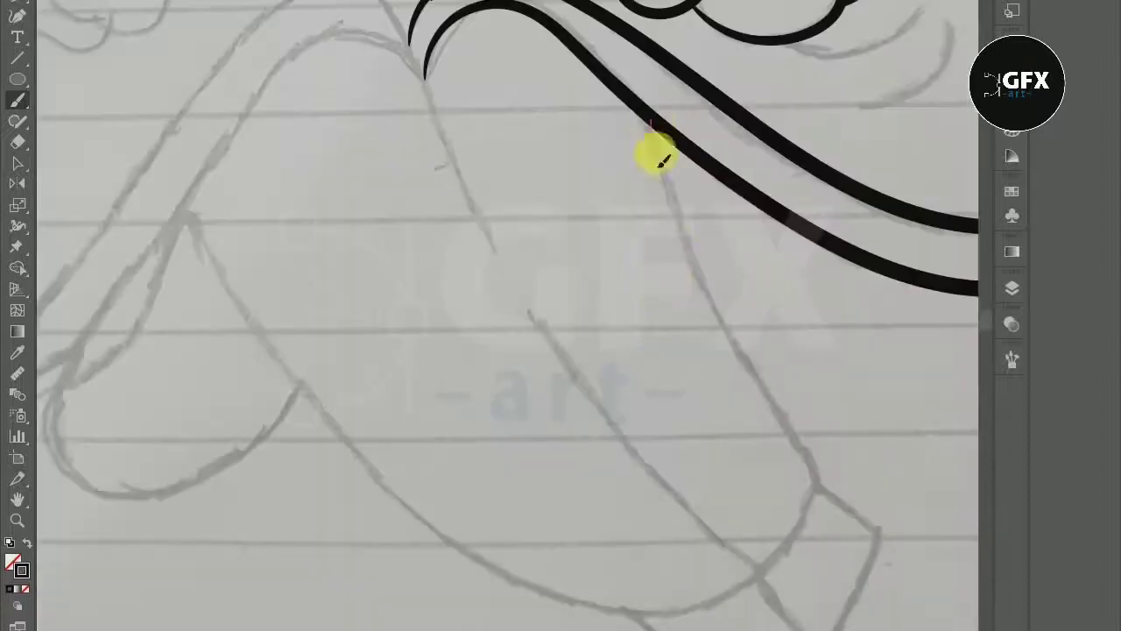
pyautogui.hscroll(3, 614, 377)
pyautogui.scroll(-5, 393, 307)
pyautogui.scroll(5, 343, 175)
pyautogui.scroll(-5, 393, 308)
pyautogui.scroll(5, 394, 307)
pyautogui.moveTo(407, 204)
pyautogui.mouseDown()
pyautogui.moveTo(521, 372)
pyautogui.moveTo(675, 427)
pyautogui.mouseUp()
# Step: Ink the right side of the leg shape and the nail's bottom edge
pyautogui.scroll(-5, 646, 333)
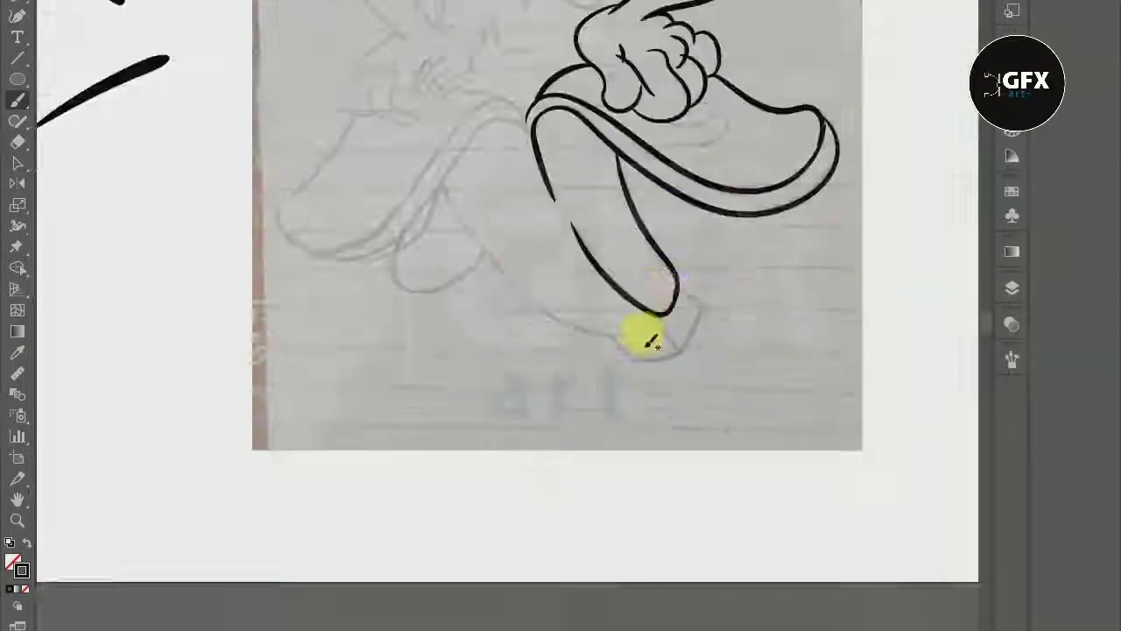
pyautogui.scroll(4, 250, 74)
pyautogui.moveTo(512, 359); pyautogui.dragTo(654, 352)
pyautogui.scroll(-5, 708, 257)
pyautogui.scroll(5, 608, 137)
pyautogui.moveTo(608, 138)
pyautogui.mouseDown()
pyautogui.moveTo(680, 280)
pyautogui.moveTo(578, 438)
pyautogui.mouseUp()
pyautogui.moveTo(455, 297); pyautogui.dragTo(546, 470)
# Step: Ink outline strokes along the rest of the leg sketch
pyautogui.scroll(-2, 263, 342)
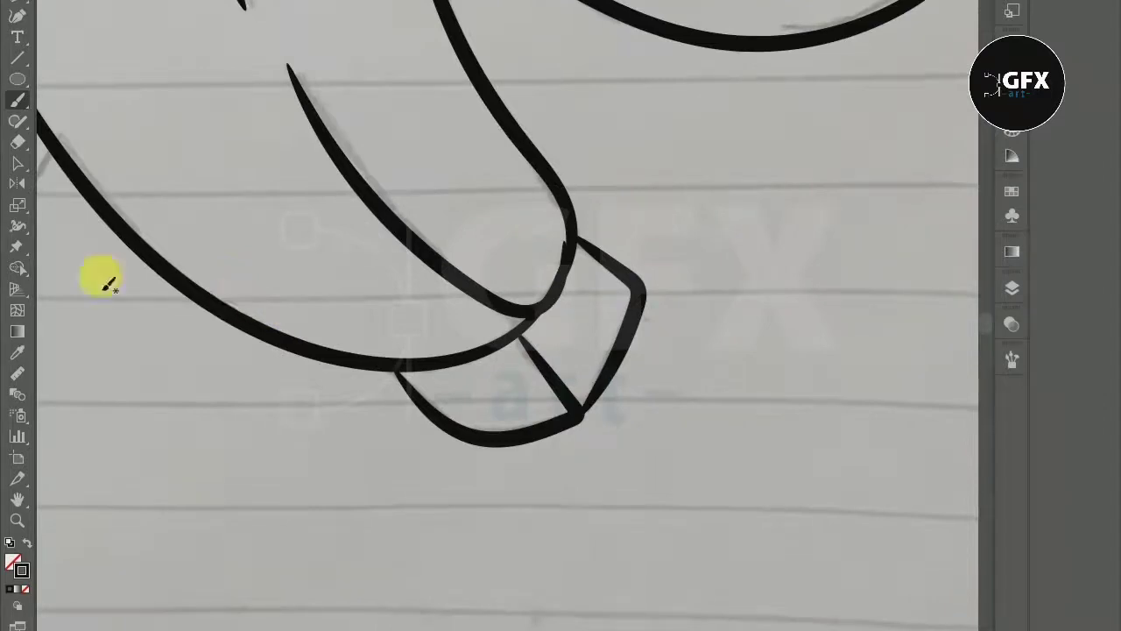
pyautogui.scroll(-3, 102, 280)
pyautogui.scroll(-2, 351, 231)
pyautogui.scroll(3, 413, 195)
pyautogui.scroll(2, 435, 175)
pyautogui.scroll(2, 441, 176)
pyautogui.moveTo(241, 282)
pyautogui.mouseDown()
pyautogui.moveTo(289, 302)
pyautogui.moveTo(348, 277)
pyautogui.mouseUp()
pyautogui.scroll(2, 504, 310)
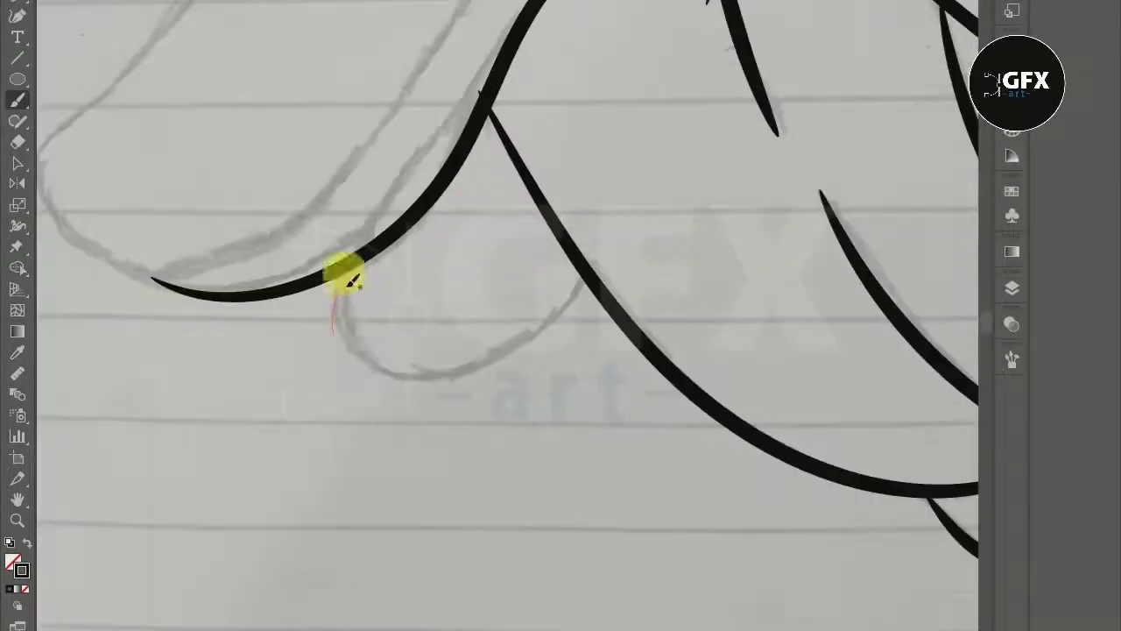
pyautogui.scroll(-3, 591, 280)
pyautogui.moveTo(438, 155); pyautogui.dragTo(391, 238)
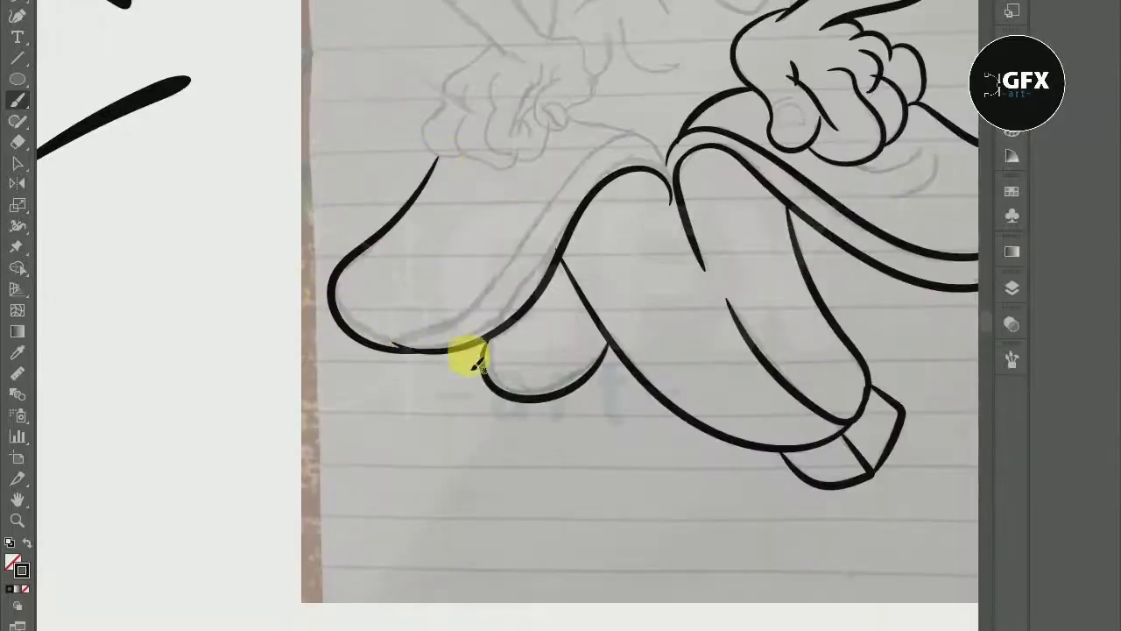
# Step: Ink the raised arm's top curve, hooked end and lower edge
pyautogui.scroll(2, 473, 363)
pyautogui.scroll(-3, 524, 258)
pyautogui.scroll(3, 525, 306)
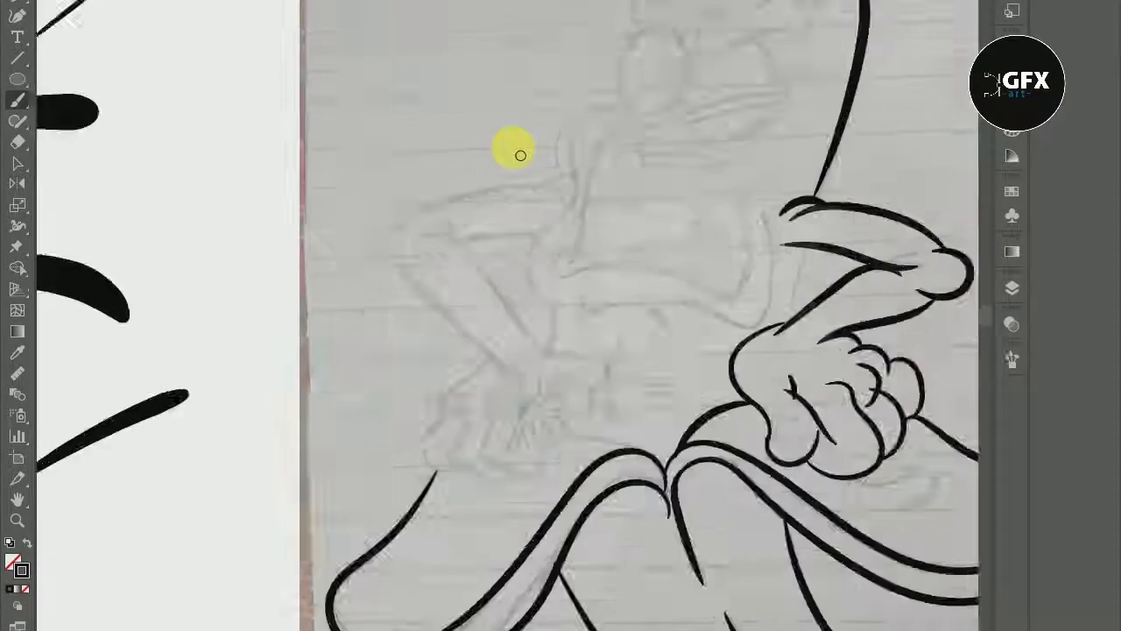
pyautogui.moveTo(349, 265); pyautogui.dragTo(502, 219)
pyautogui.scroll(-2, 321, 251)
pyautogui.moveTo(361, 213); pyautogui.dragTo(453, 256)
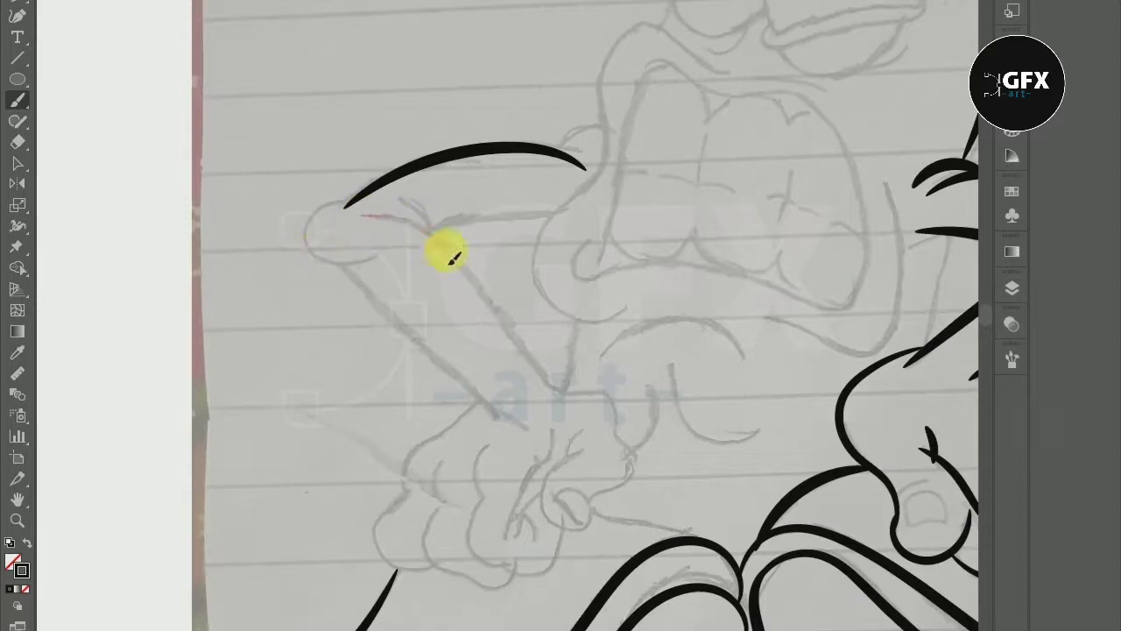
pyautogui.moveTo(335, 272); pyautogui.dragTo(374, 261)
pyautogui.scroll(-3, 400, 145)
pyautogui.scroll(3, 325, 175)
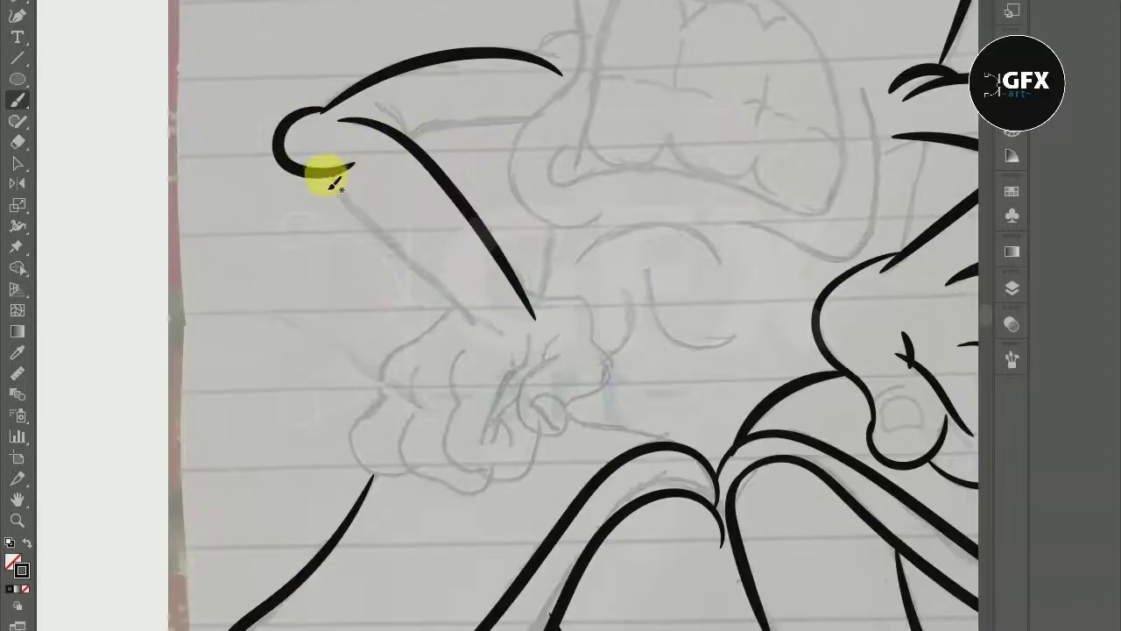
pyautogui.scroll(1, 372, 215)
pyautogui.moveTo(540, 386); pyautogui.dragTo(536, 375)
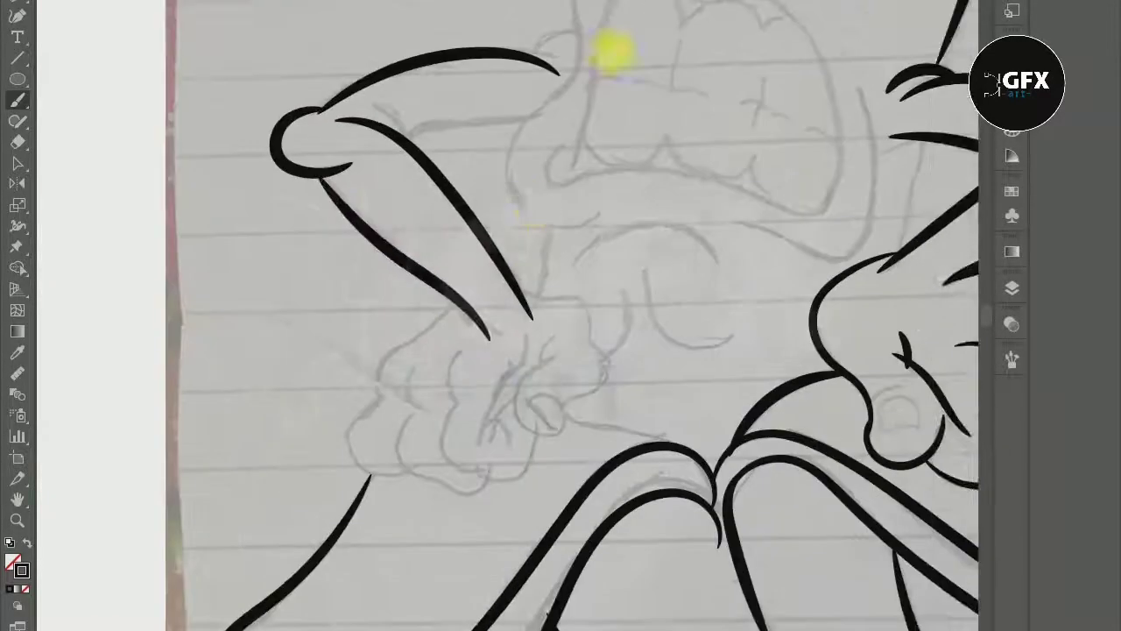
# Step: Add a hooked stroke to the arm outline, then undo the unwanted curve
pyautogui.scroll(-3, 613, 44)
pyautogui.scroll(3, 606, 270)
pyautogui.scroll(-2, 605, 270)
pyautogui.moveTo(346, 215); pyautogui.dragTo(375, 288)
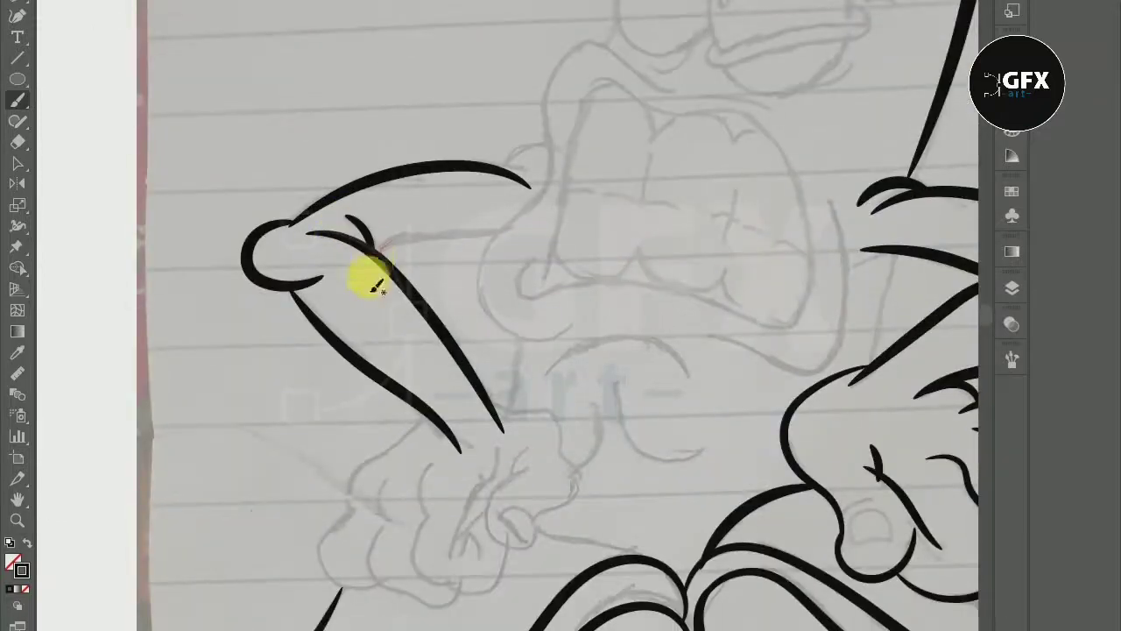
pyautogui.scroll(1, 518, 233)
pyautogui.scroll(-1, 570, 131)
pyautogui.scroll(2, 508, 307)
pyautogui.moveTo(394, 77)
pyautogui.mouseDown()
pyautogui.moveTo(254, 256)
pyautogui.moveTo(316, 405)
pyautogui.mouseUp()
pyautogui.hotkey('ctrl', 'z')
# Step: Redraw the fist's lower lobe and ink its neighbouring lobe curves
pyautogui.moveTo(530, 232); pyautogui.dragTo(525, 298)
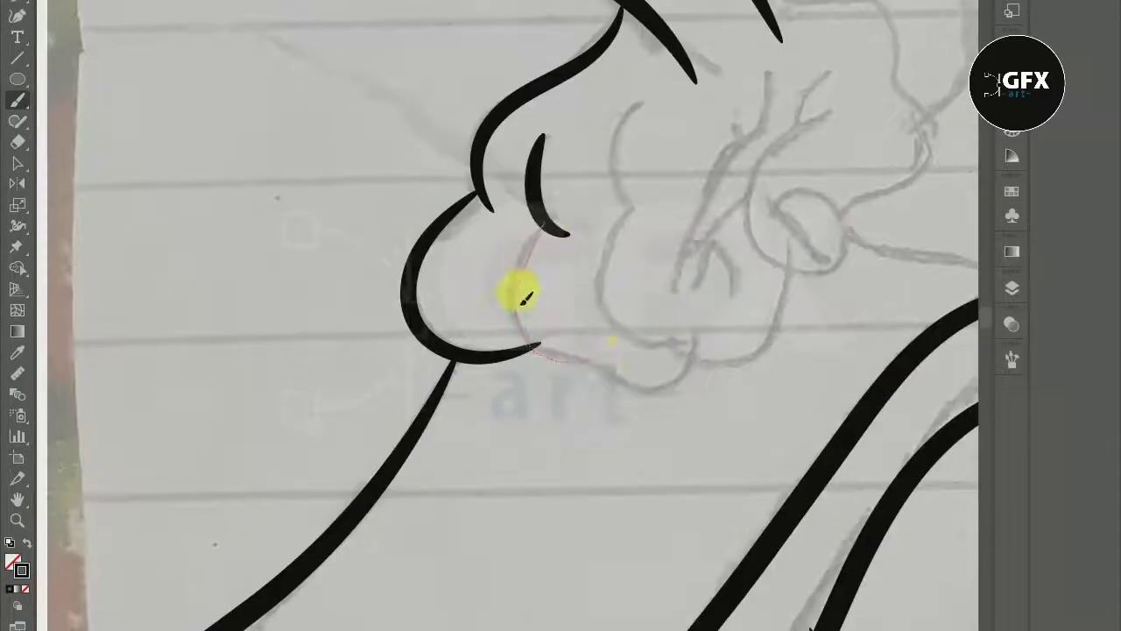
pyautogui.scroll(-1, 695, 337)
pyautogui.moveTo(578, 207); pyautogui.dragTo(574, 276)
pyautogui.moveTo(676, 302); pyautogui.dragTo(609, 382)
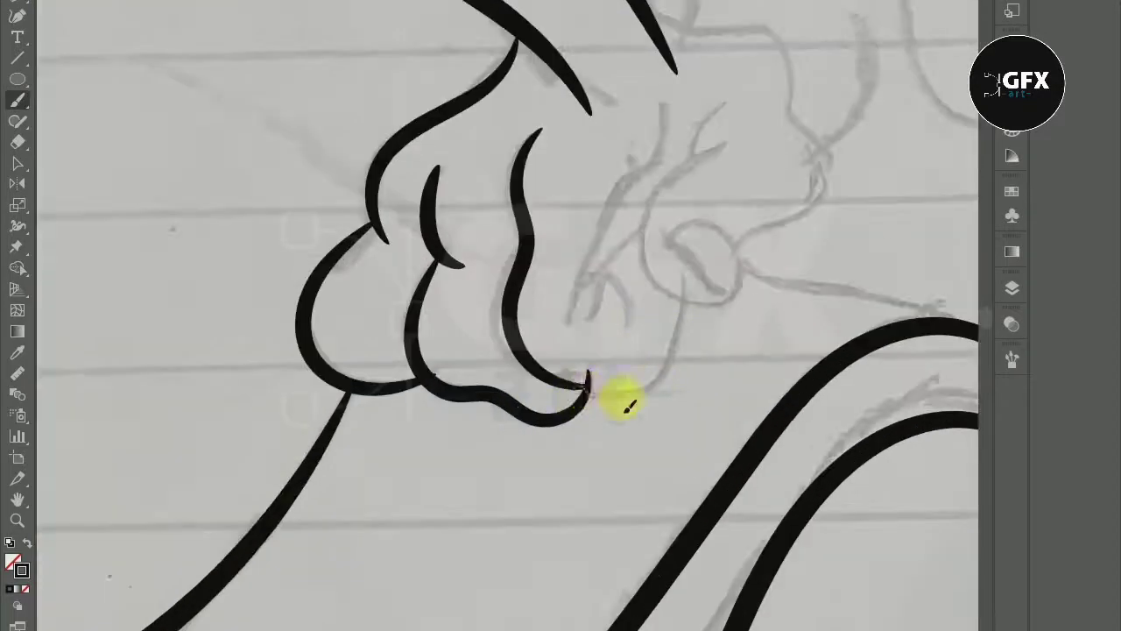
pyautogui.scroll(1, 652, 210)
pyautogui.moveTo(661, 184); pyautogui.dragTo(643, 263)
# Step: Add curved and looped finger strokes inside the fist
pyautogui.click(1014, 133)
pyautogui.click(585, 369)
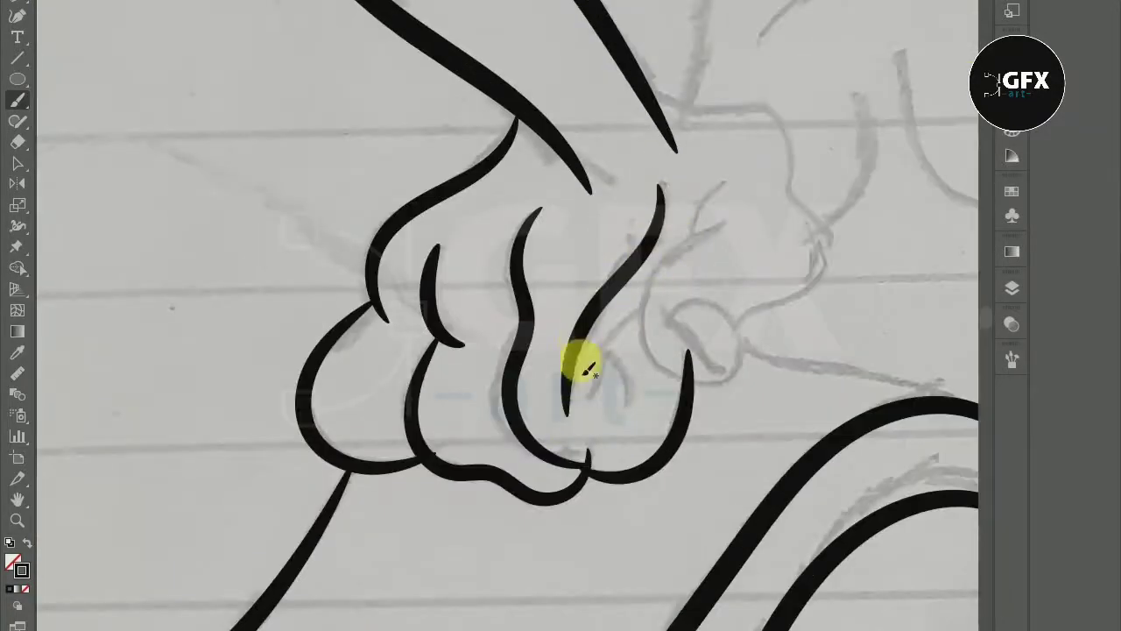
pyautogui.moveTo(625, 430); pyautogui.dragTo(624, 429)
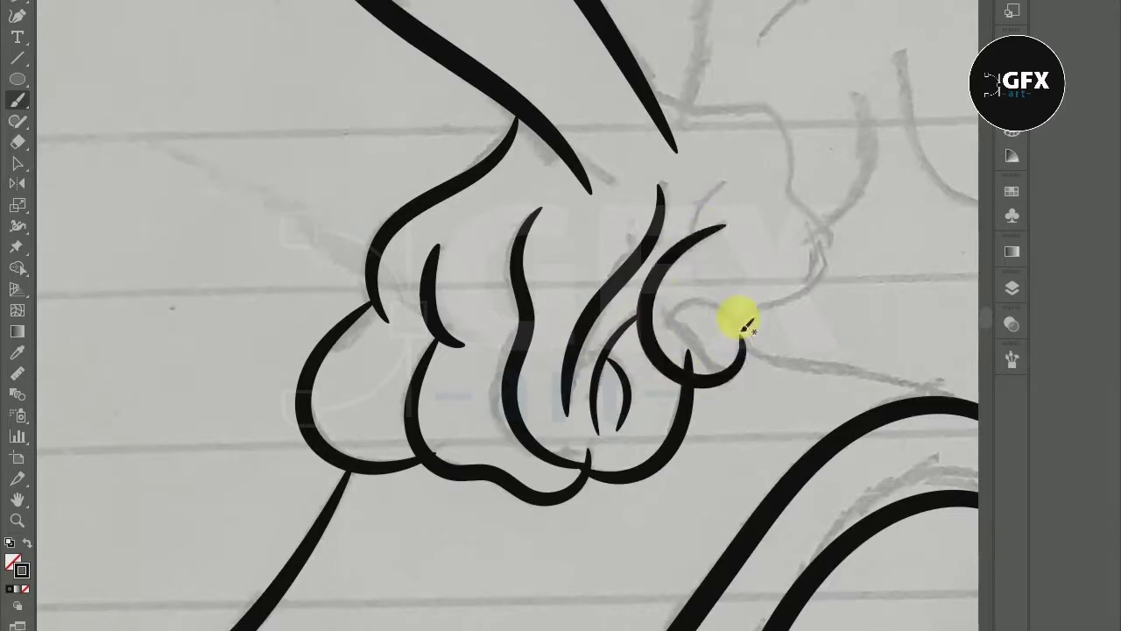
pyautogui.scroll(1, 698, 264)
pyautogui.moveTo(732, 378); pyautogui.dragTo(604, 346)
pyautogui.scroll(-2, 738, 431)
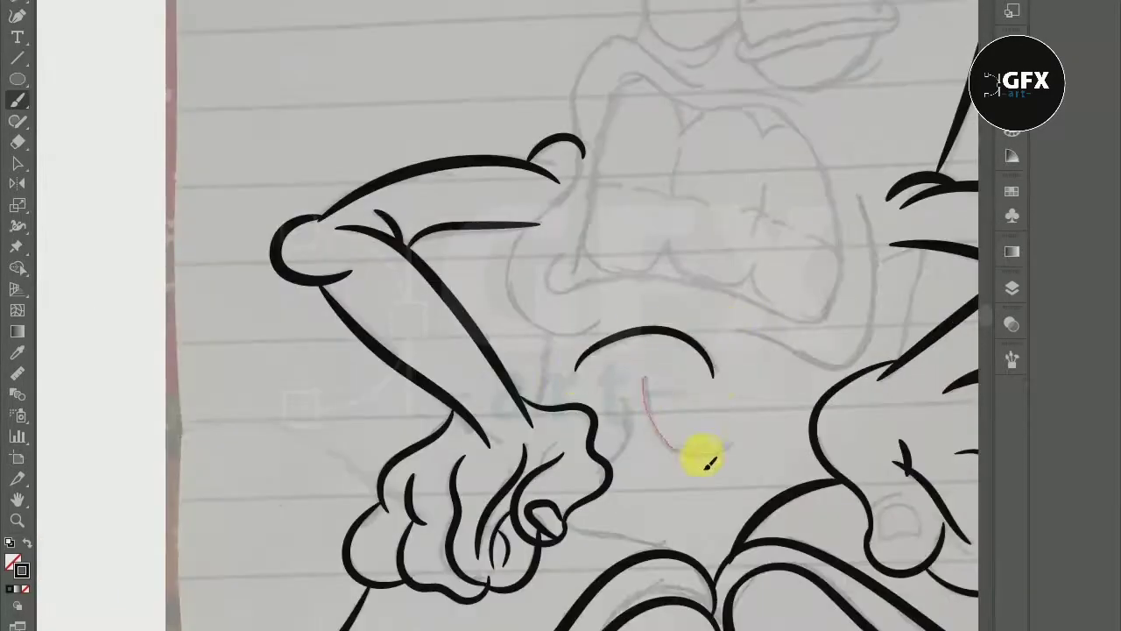
pyautogui.scroll(2, 604, 464)
pyautogui.scroll(-5, 546, 358)
# Step: Ink the curved brow, the lower lid loop and the eye outline
pyautogui.scroll(-3, 691, 408)
pyautogui.scroll(3, 683, 393)
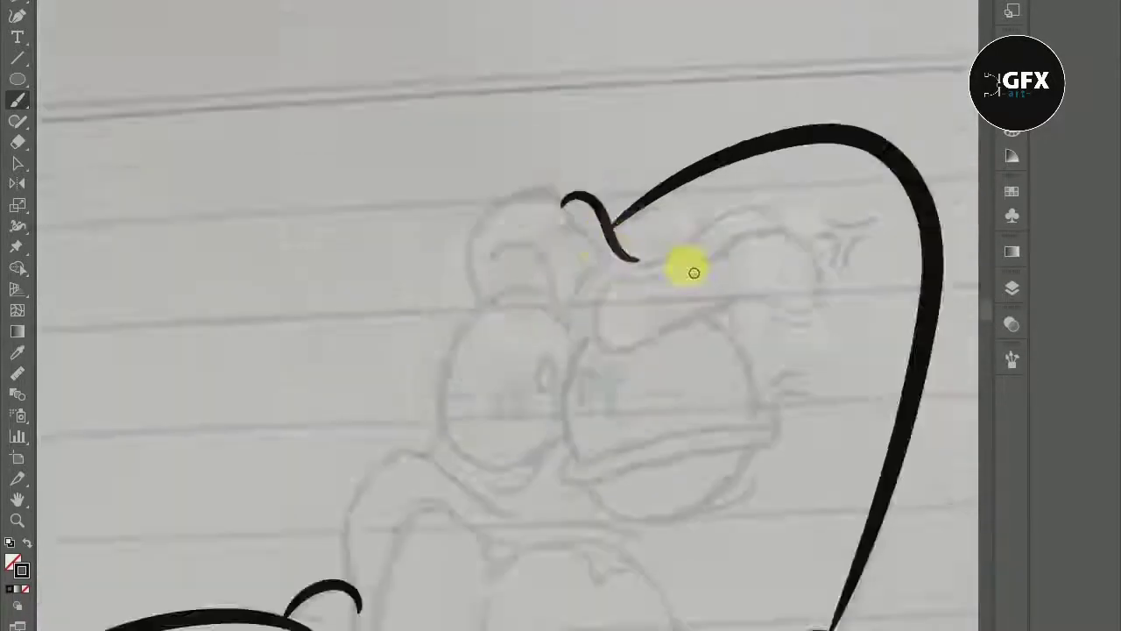
pyautogui.scroll(2, 757, 254)
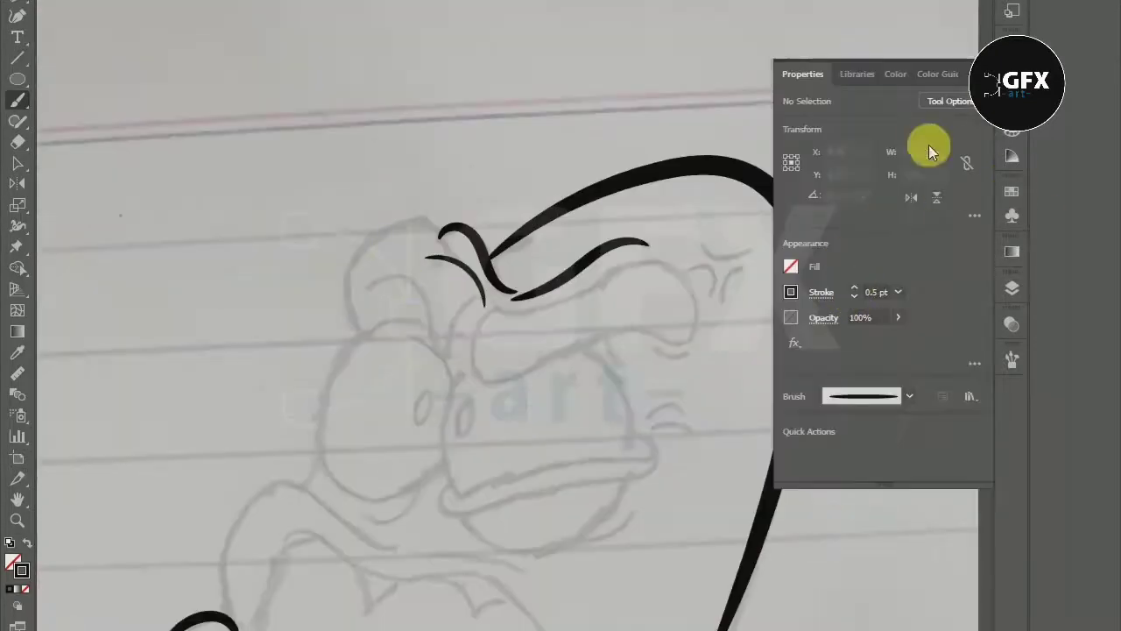
pyautogui.moveTo(519, 306); pyautogui.dragTo(624, 296)
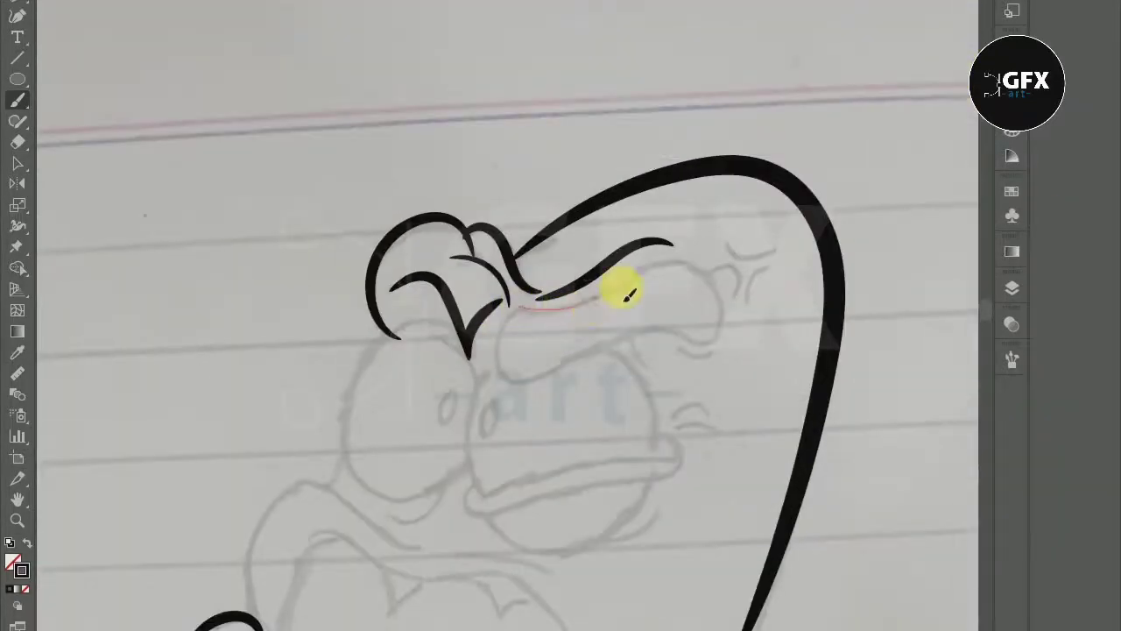
pyautogui.moveTo(600, 243); pyautogui.dragTo(534, 248)
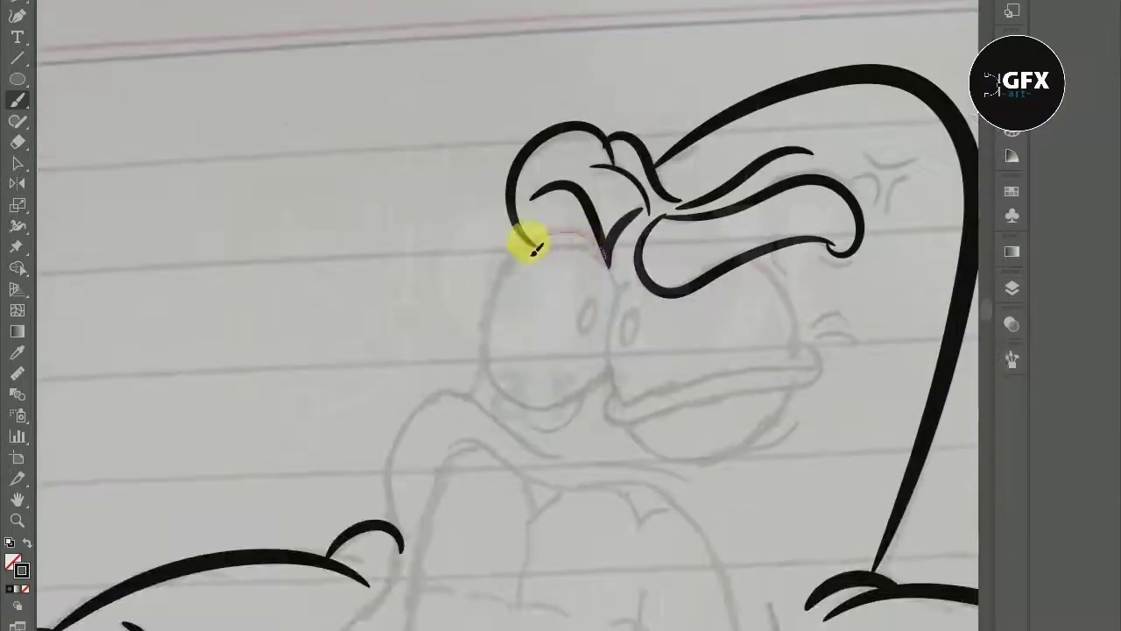
pyautogui.moveTo(617, 375); pyautogui.dragTo(570, 133)
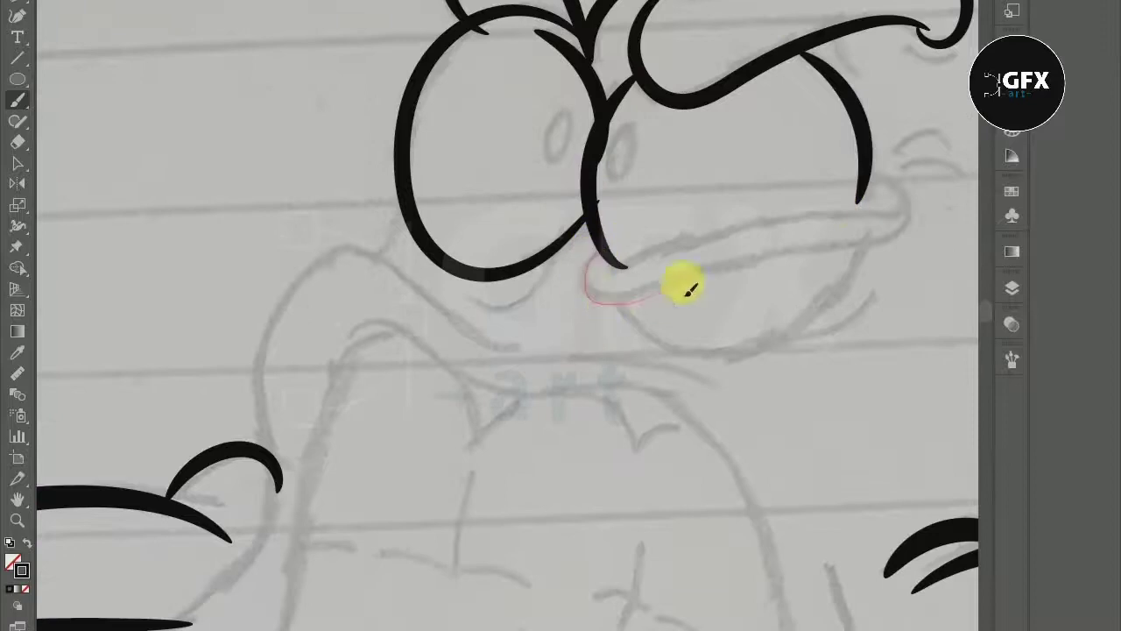
# Step: Ink the under-eye curve, the neck lines and the mouth's top edge
pyautogui.moveTo(890, 217); pyautogui.dragTo(895, 219)
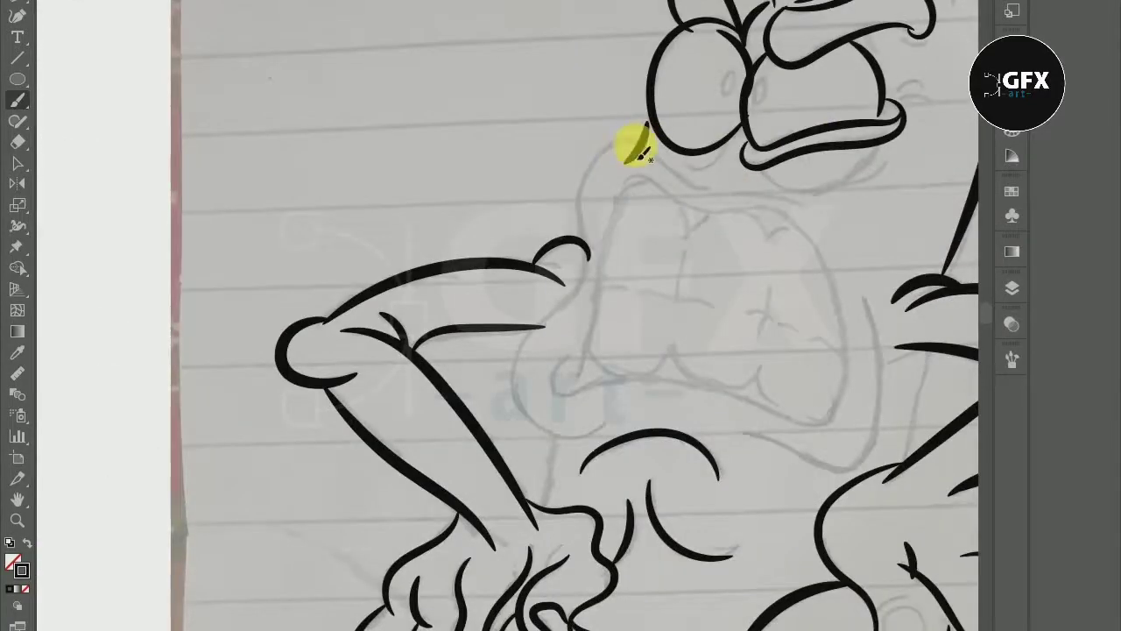
pyautogui.moveTo(726, 187); pyautogui.dragTo(571, 146)
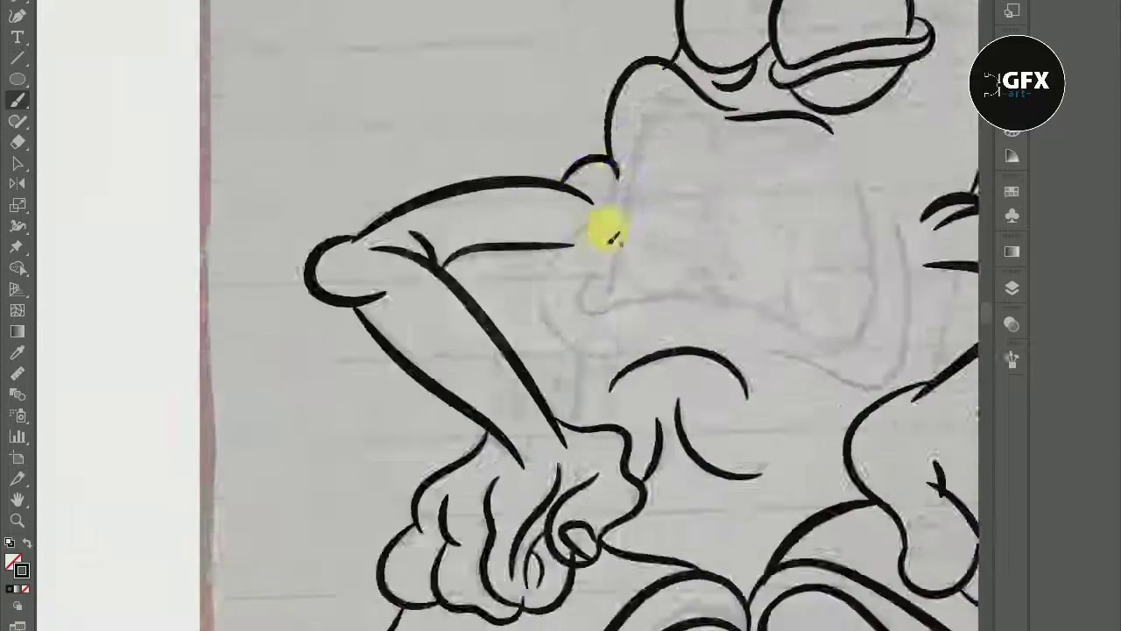
pyautogui.moveTo(617, 159)
pyautogui.mouseDown()
pyautogui.moveTo(521, 331)
pyautogui.moveTo(538, 399)
pyautogui.mouseUp()
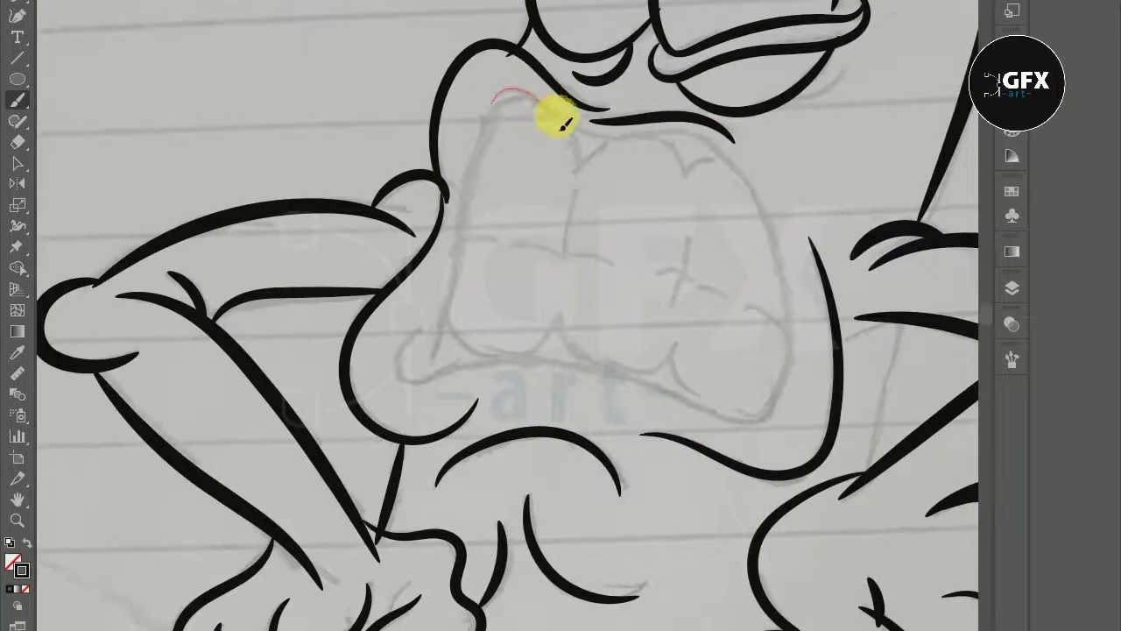
# Step: Ink the mouth's right side and the face's left edge beside the mouth
pyautogui.moveTo(786, 333); pyautogui.dragTo(713, 417)
pyautogui.scroll(-2, 455, 127)
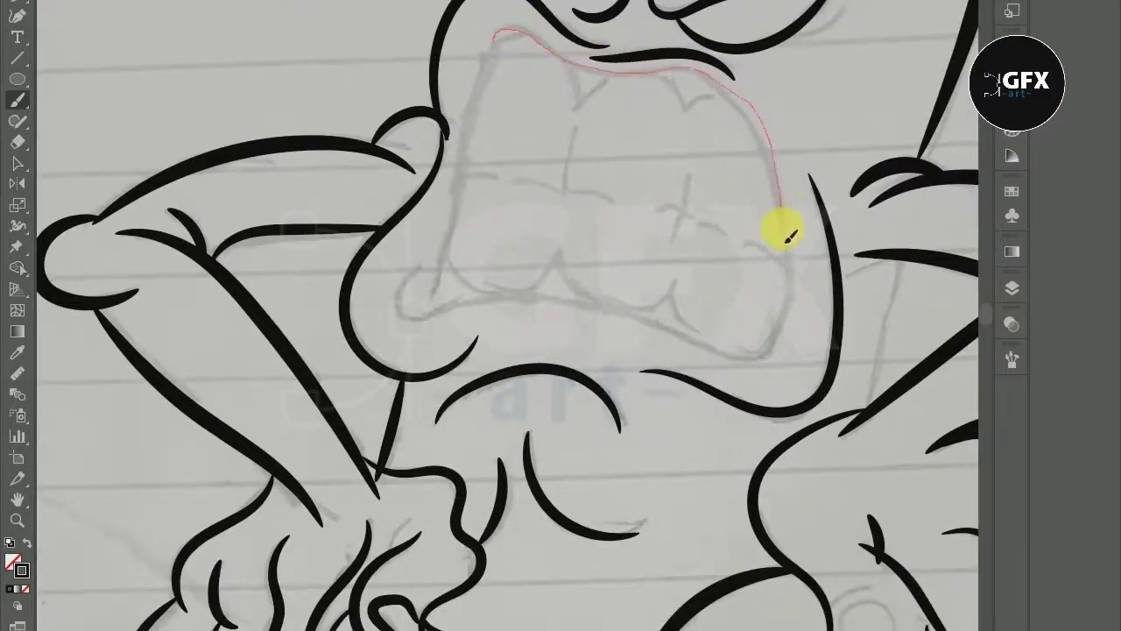
pyautogui.moveTo(788, 234); pyautogui.dragTo(716, 359)
pyautogui.scroll(-2, 716, 359)
pyautogui.moveTo(471, 50); pyautogui.dragTo(416, 235)
pyautogui.scroll(-2, 419, 147)
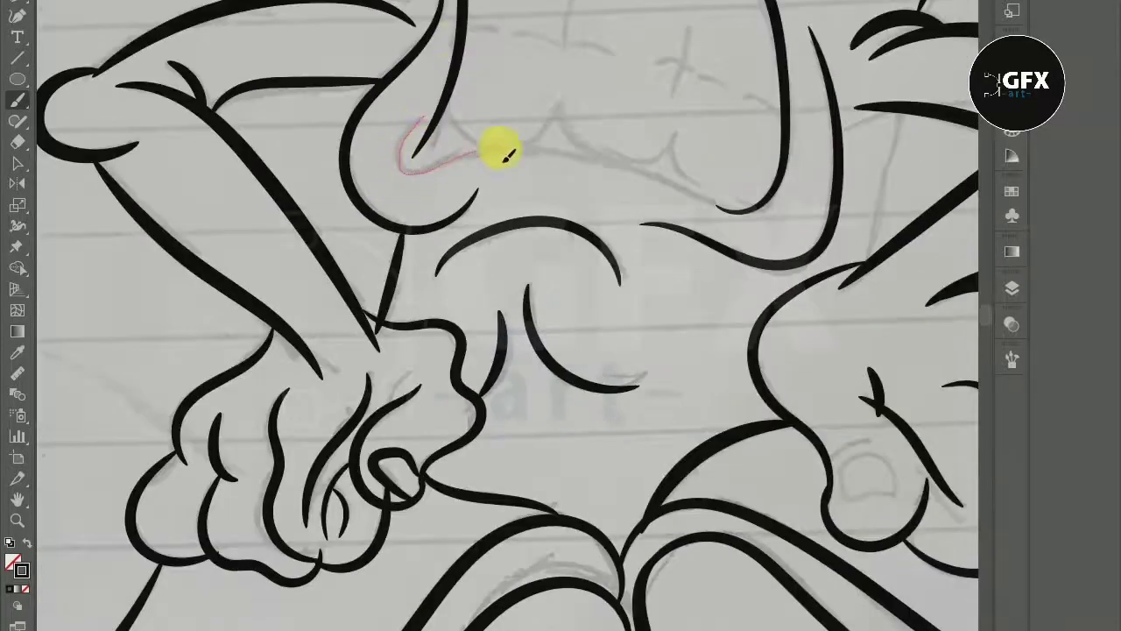
pyautogui.scroll(-5, 670, 125)
pyautogui.scroll(3, 465, 295)
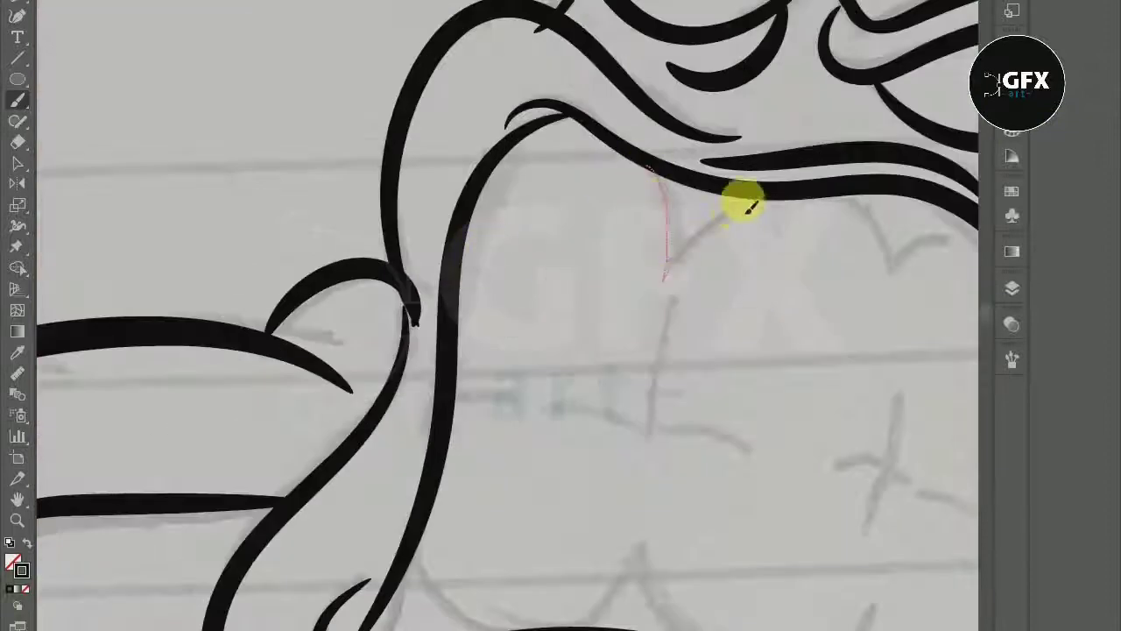
pyautogui.scroll(3, 552, 146)
pyautogui.scroll(-2, 643, 286)
pyautogui.scroll(-3, 313, 388)
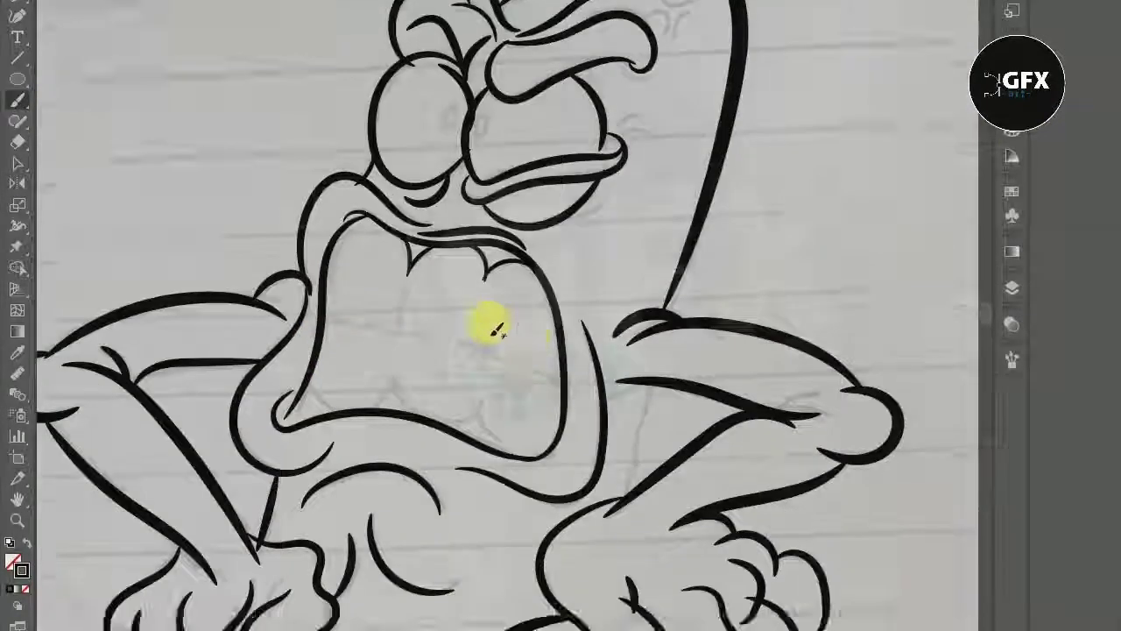
pyautogui.scroll(3, 488, 320)
pyautogui.scroll(-2, 601, 50)
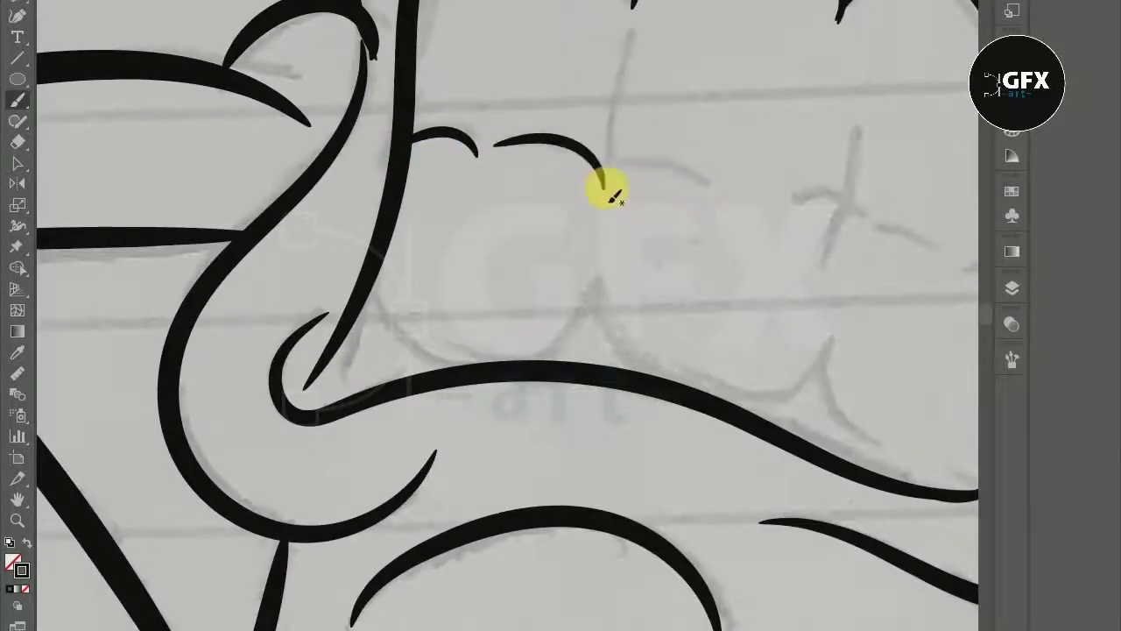
# Step: Ink the tooth division lines inside the gritted mouth
pyautogui.moveTo(611, 187); pyautogui.dragTo(608, 180)
pyautogui.hscroll(3, 666, 197)
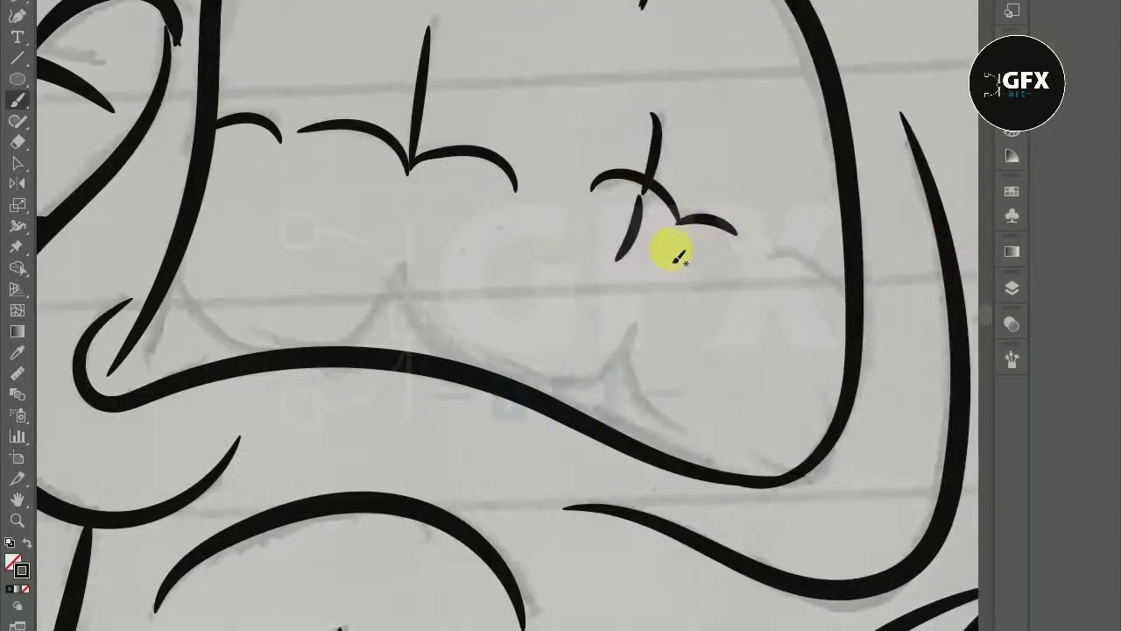
pyautogui.scroll(-3, 679, 256)
pyautogui.scroll(3, 743, 292)
pyautogui.moveTo(698, 180); pyautogui.dragTo(650, 242)
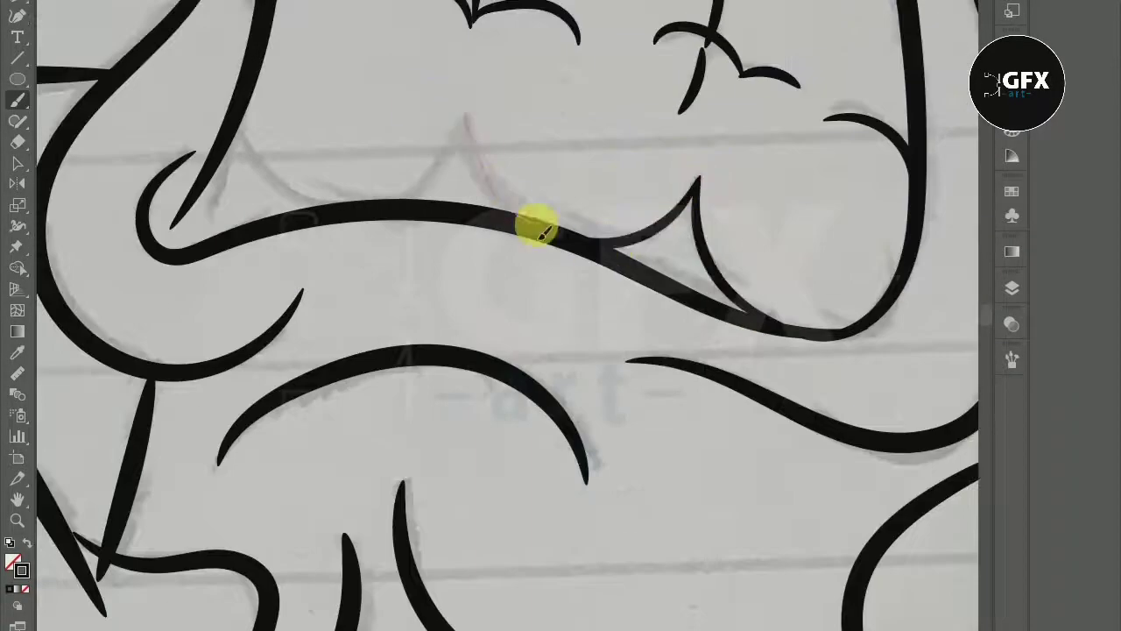
pyautogui.scroll(-2, 537, 230)
pyautogui.scroll(4, 639, 137)
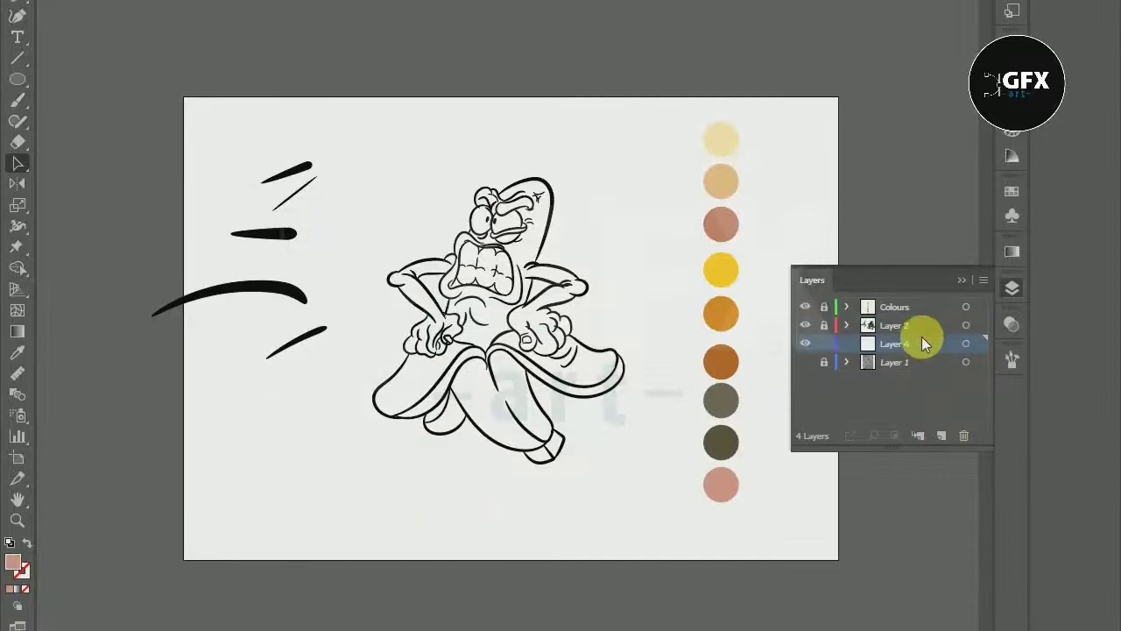
# Step: Collapse the Layers panel once the sketch layer is hidden
pyautogui.click(388, 447)
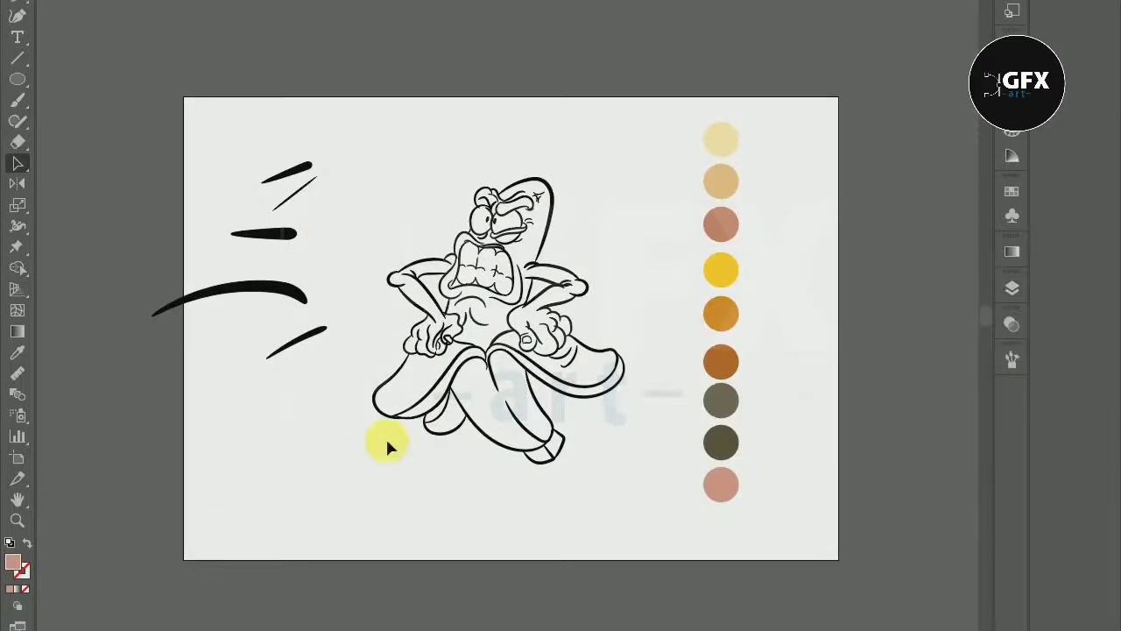
# Step: Start the cream body path with the Pen tool, anchoring it along the arm edge
pyautogui.click(10, 75)
pyautogui.scroll(5, 445, 371)
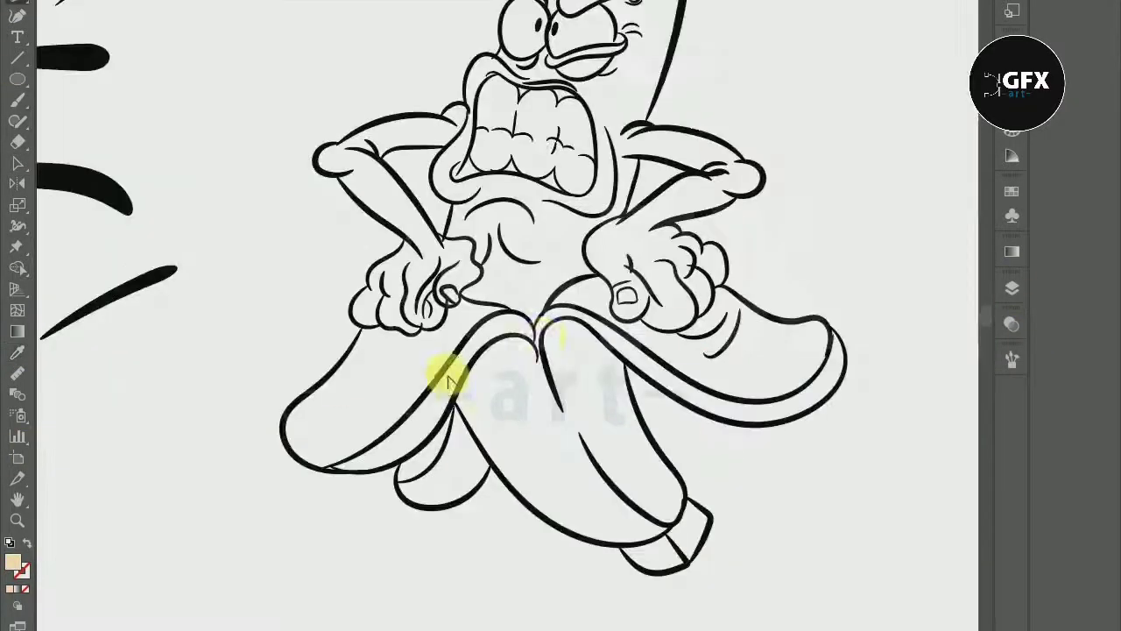
pyautogui.scroll(5, 501, 391)
pyautogui.scroll(-2, 503, 385)
pyautogui.scroll(2, 456, 325)
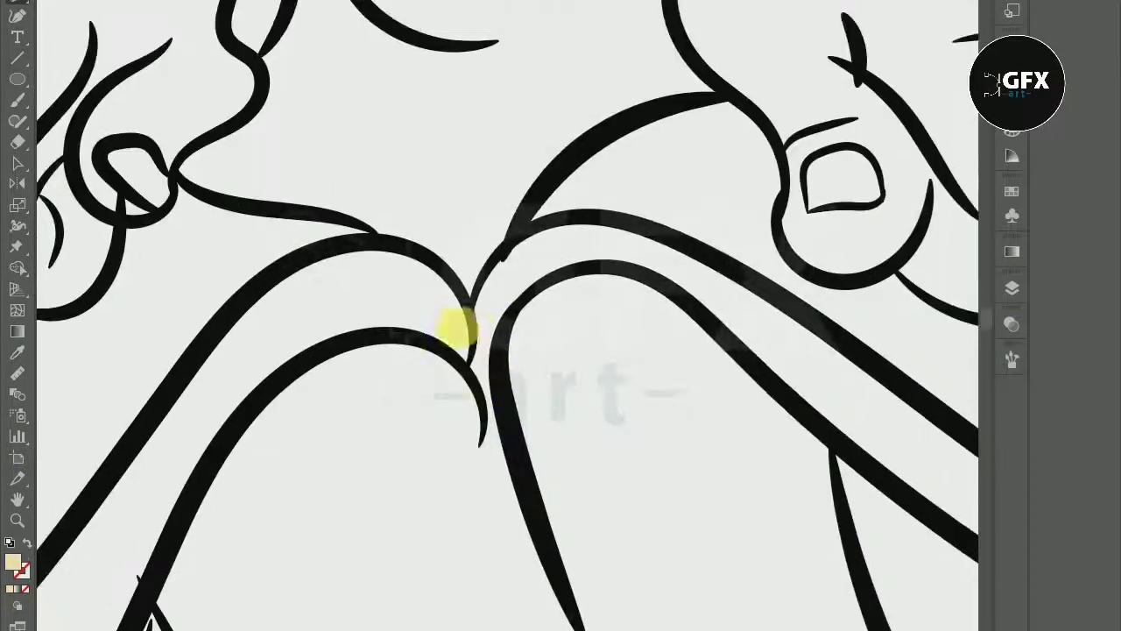
pyautogui.scroll(3, 456, 325)
pyautogui.click(466, 400)
pyautogui.click(881, 137)
pyautogui.scroll(-3, 881, 137)
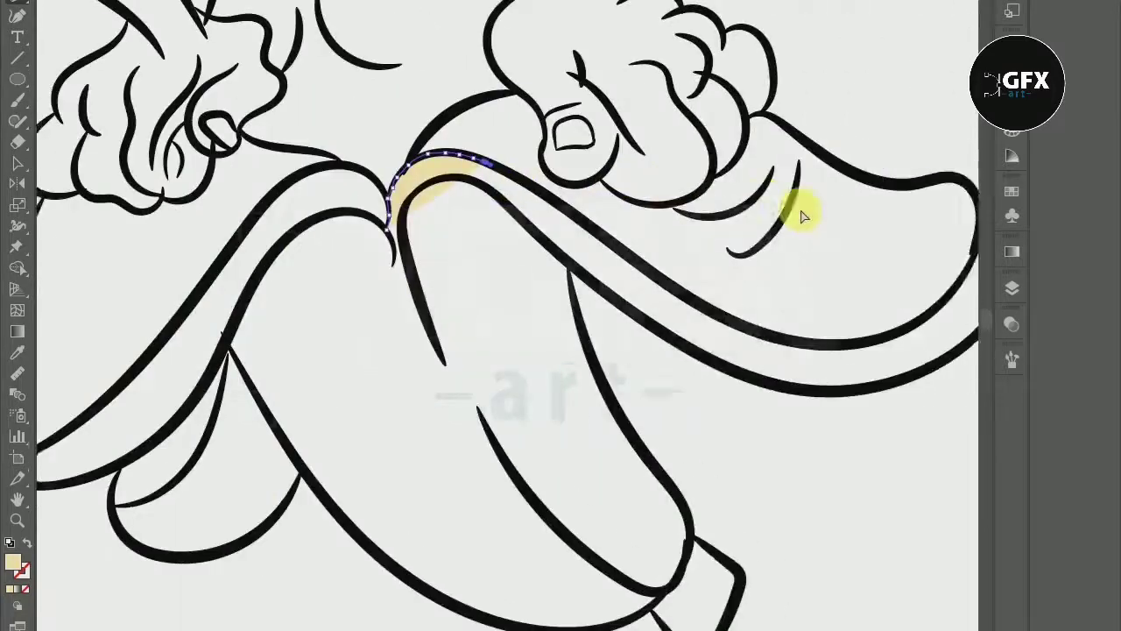
pyautogui.scroll(3, 183, 301)
pyautogui.click(48, 114)
pyautogui.click(683, 533)
pyautogui.scroll(-3, 651, 518)
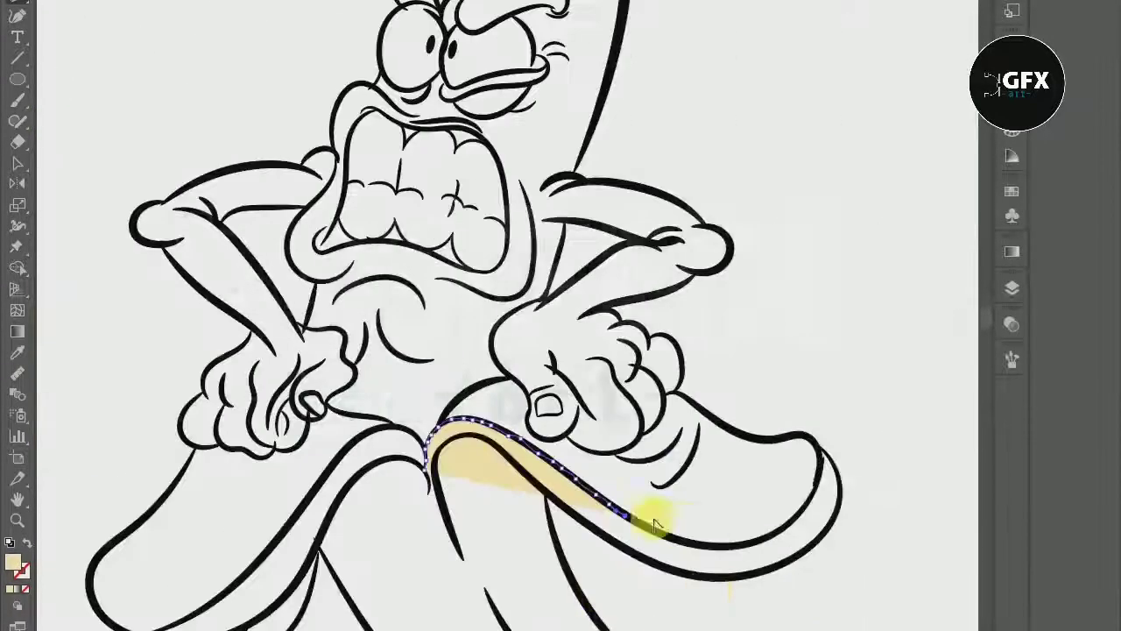
pyautogui.scroll(3, 925, 601)
pyautogui.scroll(2, 745, 585)
pyautogui.moveTo(801, 524); pyautogui.dragTo(763, 563)
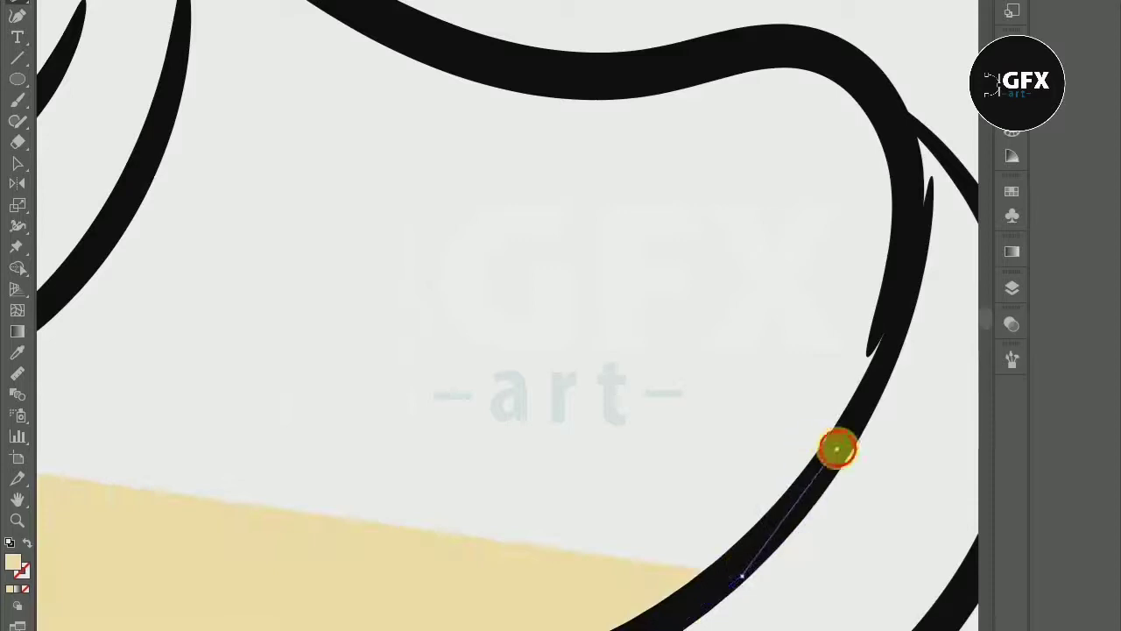
# Step: Continue the cream path over the shoulder and across the top of the head
pyautogui.click(837, 448)
pyautogui.scroll(3, 837, 449)
pyautogui.click(868, 88)
pyautogui.scroll(-3, 452, 43)
pyautogui.scroll(3, 444, 239)
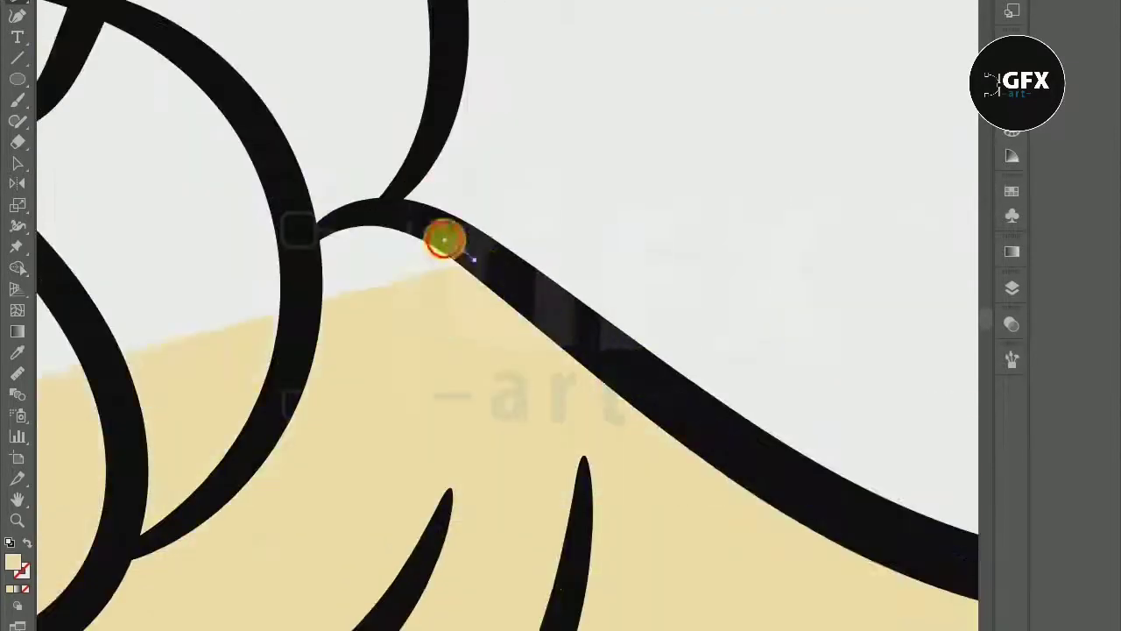
pyautogui.scroll(3, 363, 18)
pyautogui.scroll(3, 313, 318)
pyautogui.click(320, 316)
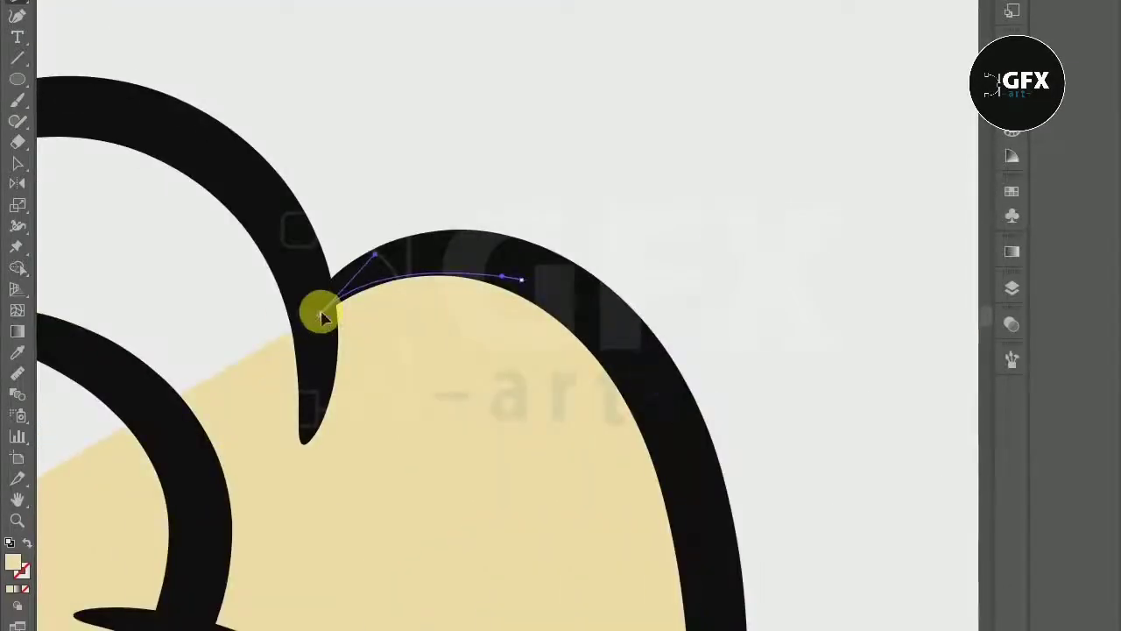
pyautogui.scroll(-3, 320, 316)
pyautogui.scroll(3, 333, 113)
pyautogui.scroll(3, 651, 113)
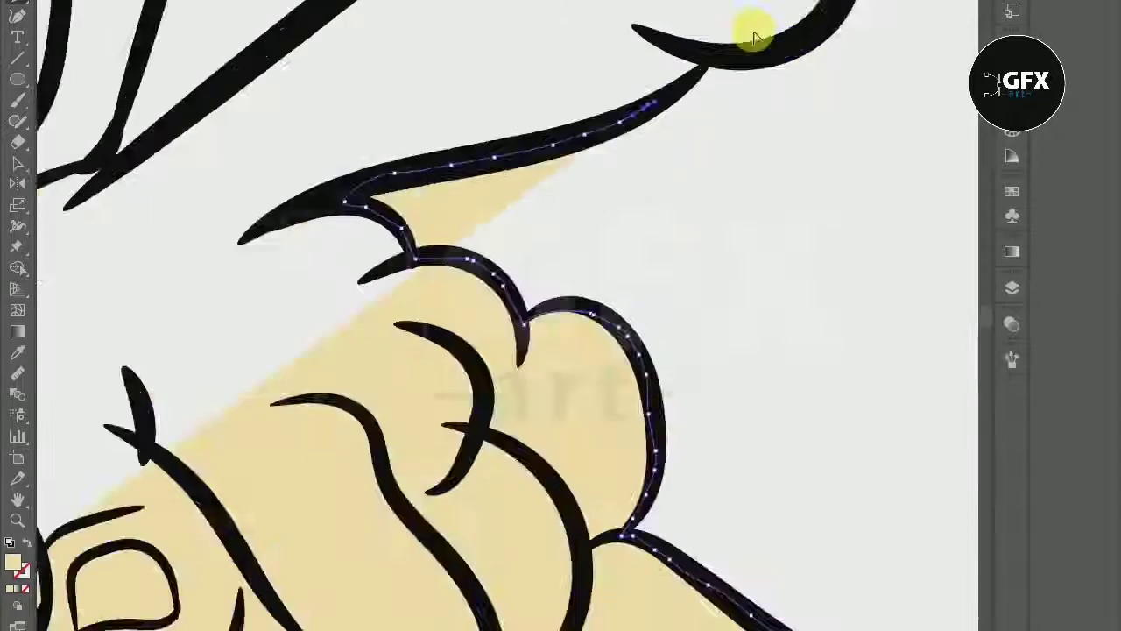
pyautogui.scroll(3, 755, 37)
pyautogui.scroll(3, 902, 150)
# Step: Trace the cream path around the head's curve and the hair strand
pyautogui.click(879, 140)
pyautogui.scroll(3, 876, 125)
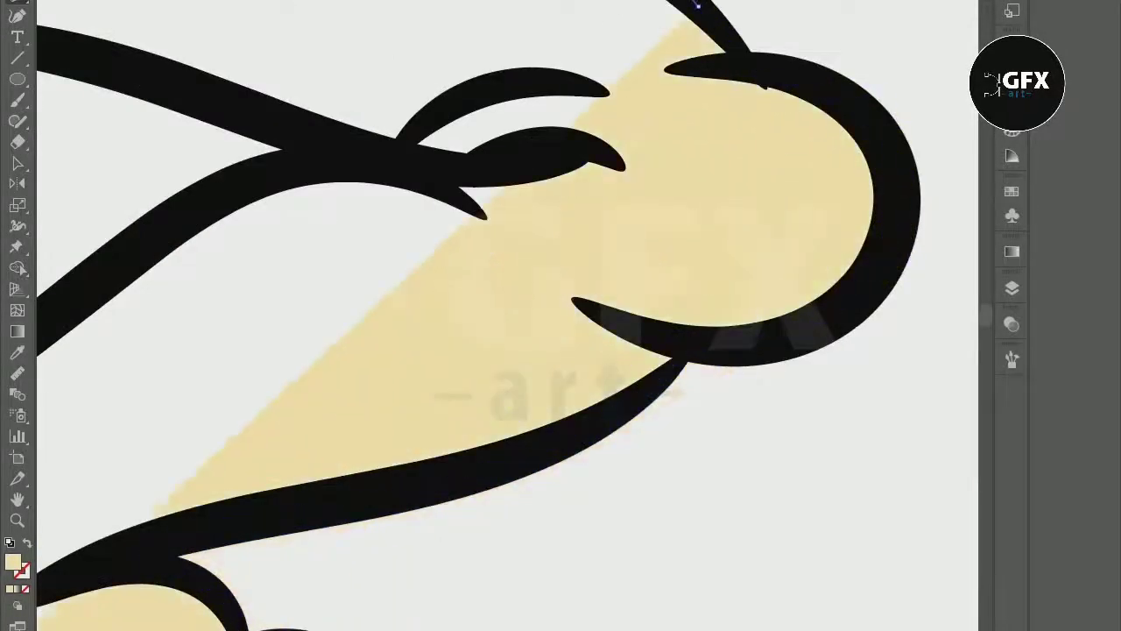
pyautogui.scroll(-3, 393, 251)
pyautogui.click(181, 163)
pyautogui.scroll(3, 187, 338)
pyautogui.scroll(2, 605, 269)
pyautogui.click(597, 304)
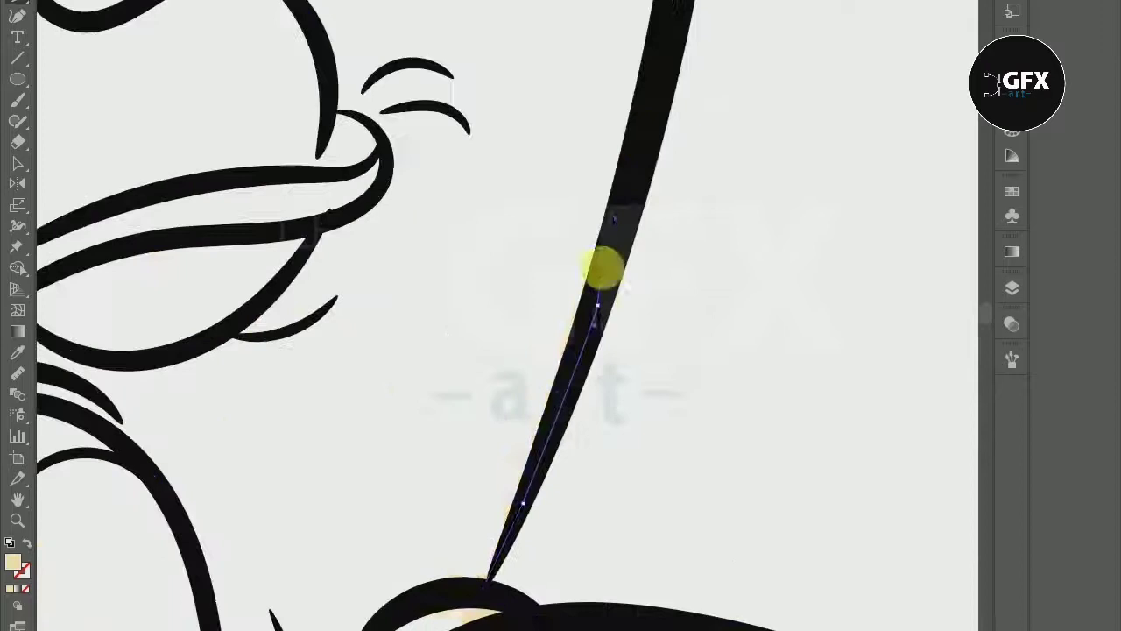
pyautogui.scroll(-2, 603, 269)
pyautogui.click(691, 213)
pyautogui.click(50, 138)
pyautogui.scroll(-3, 441, 302)
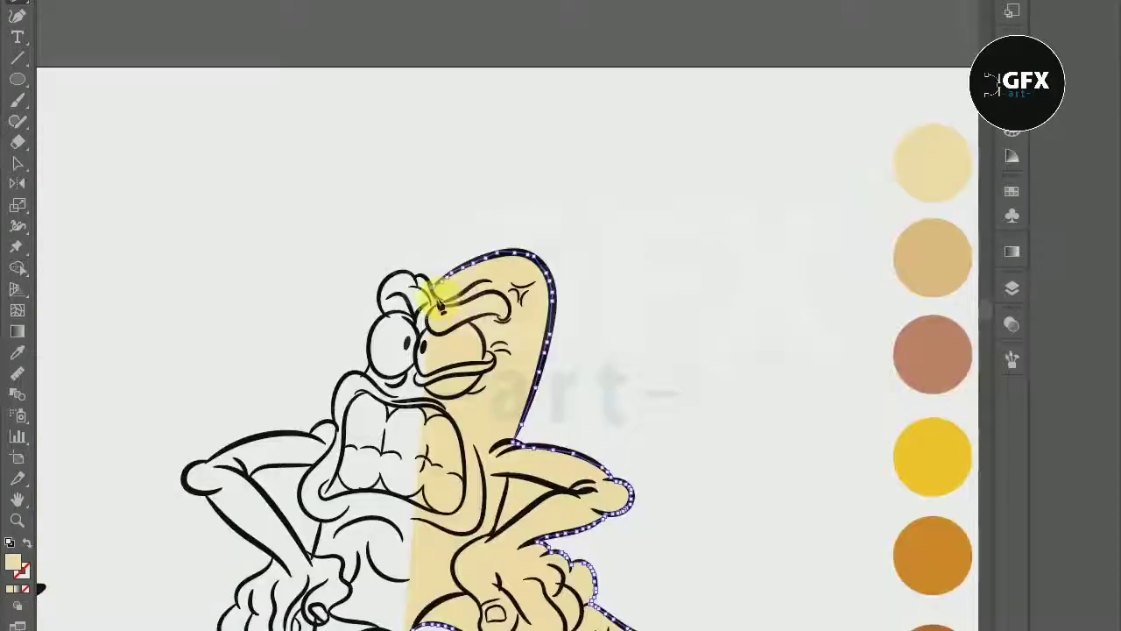
pyautogui.scroll(3, 437, 302)
pyautogui.scroll(-2, 220, 190)
pyautogui.click(100, 531)
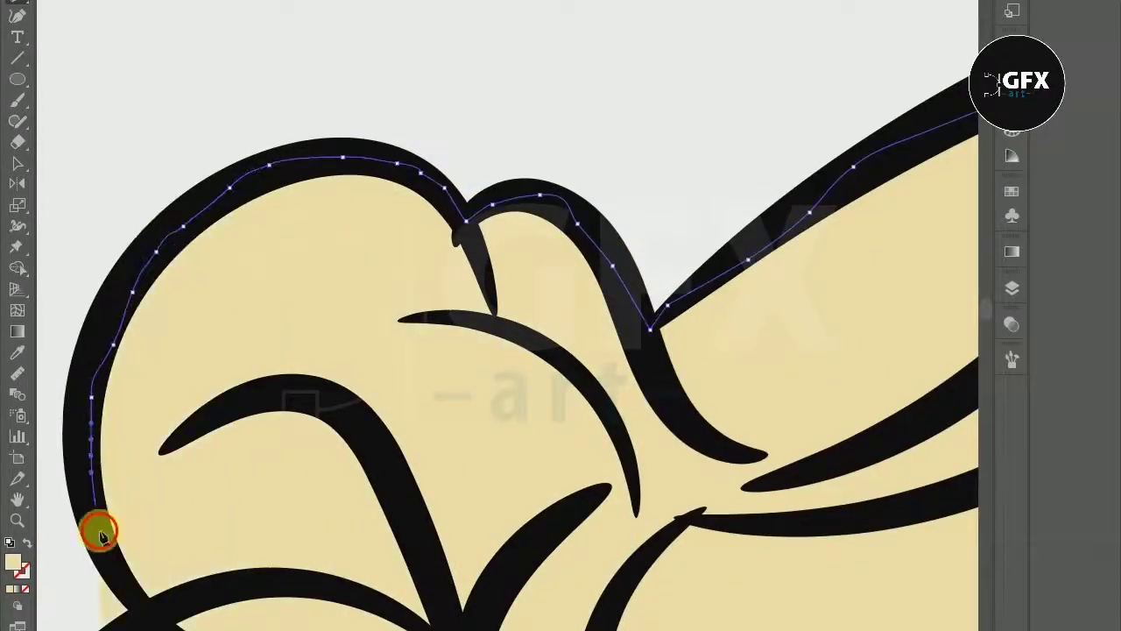
pyautogui.scroll(2, 251, 518)
pyautogui.scroll(2, 248, 464)
pyautogui.scroll(-2, 247, 464)
# Step: Carry the path down the head's left edge and bend it around the body curl
pyautogui.click(419, 399)
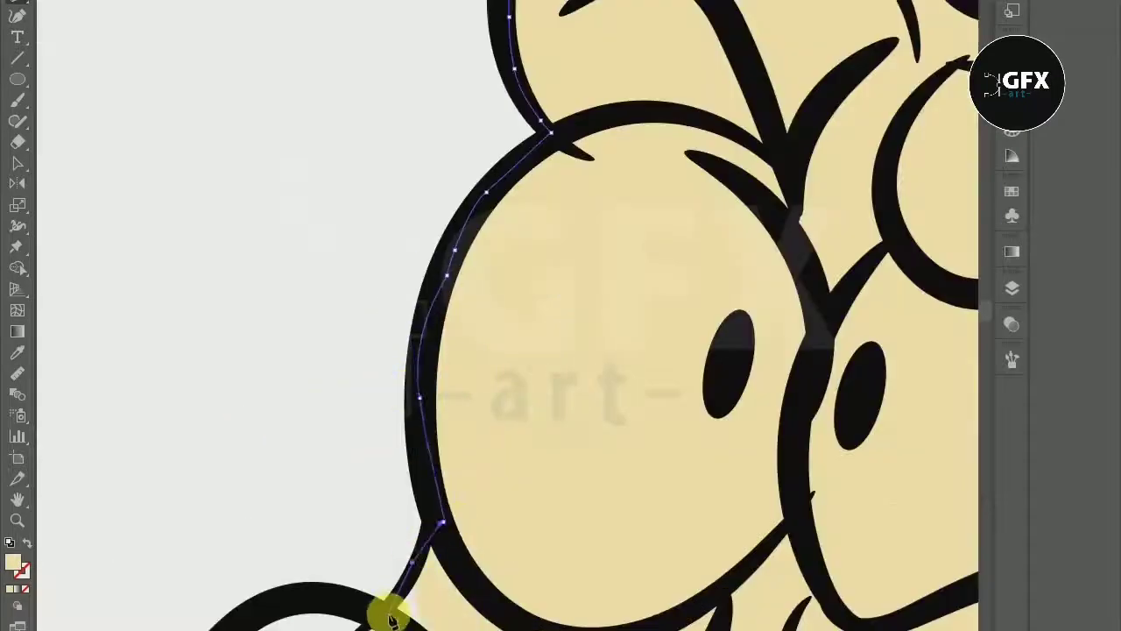
pyautogui.scroll(-3, 392, 618)
pyautogui.scroll(-3, 325, 421)
pyautogui.scroll(-3, 187, 488)
pyautogui.scroll(2, 175, 500)
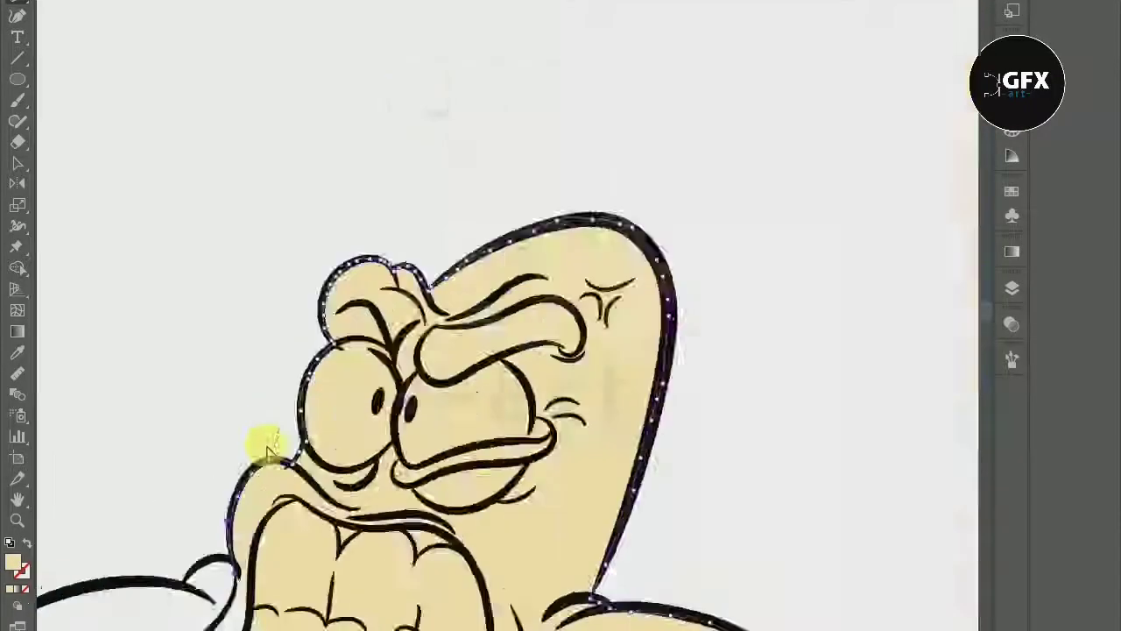
pyautogui.scroll(3, 269, 447)
pyautogui.click(150, 338)
pyautogui.scroll(-3, 150, 338)
pyautogui.scroll(3, 200, 463)
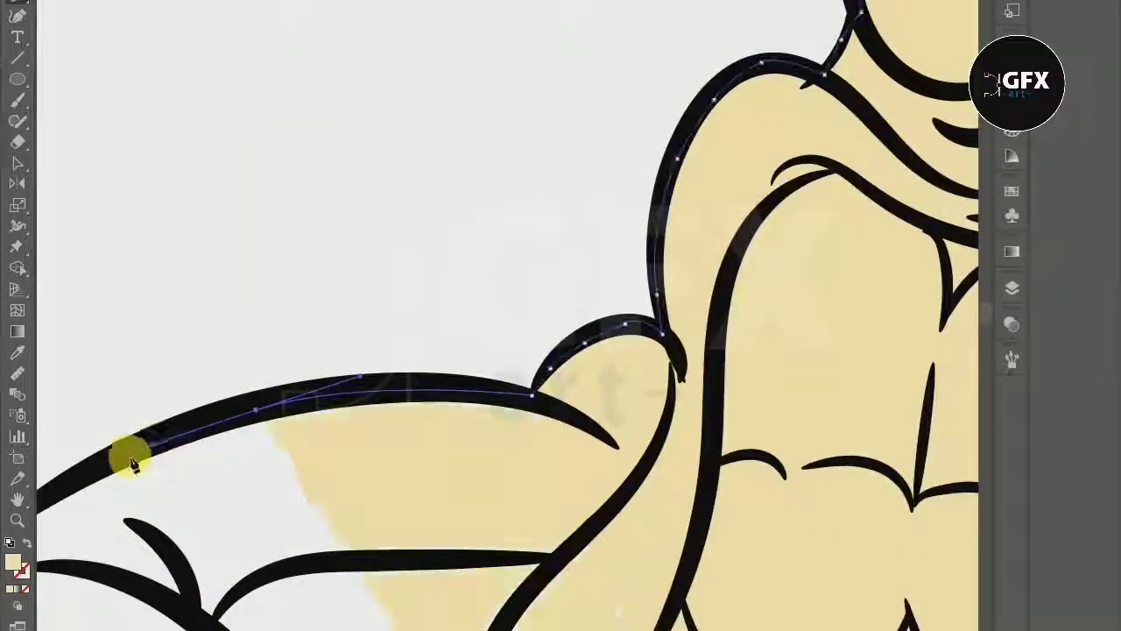
pyautogui.scroll(-3, 132, 464)
pyautogui.scroll(3, 200, 463)
pyautogui.click(225, 533)
pyautogui.scroll(2, 225, 533)
pyautogui.moveTo(371, 454); pyautogui.dragTo(396, 467)
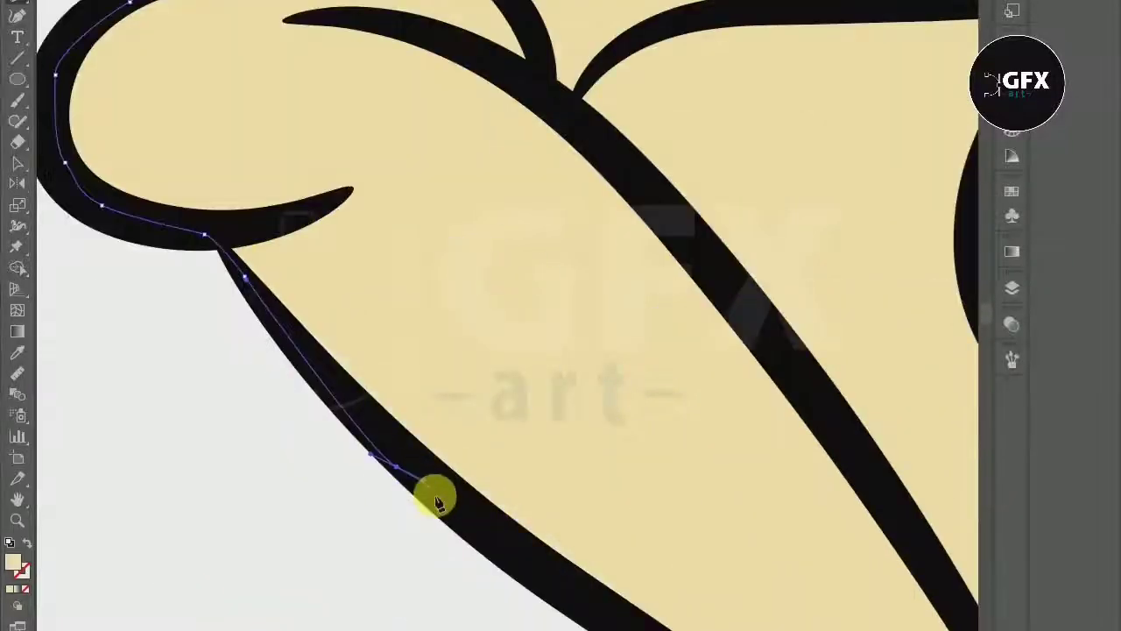
pyautogui.scroll(-3, 437, 499)
pyautogui.scroll(3, 587, 420)
pyautogui.scroll(-3, 456, 181)
pyautogui.scroll(3, 220, 520)
# Step: Trace the cream path along the body's lower-left outline
pyautogui.click(220, 444)
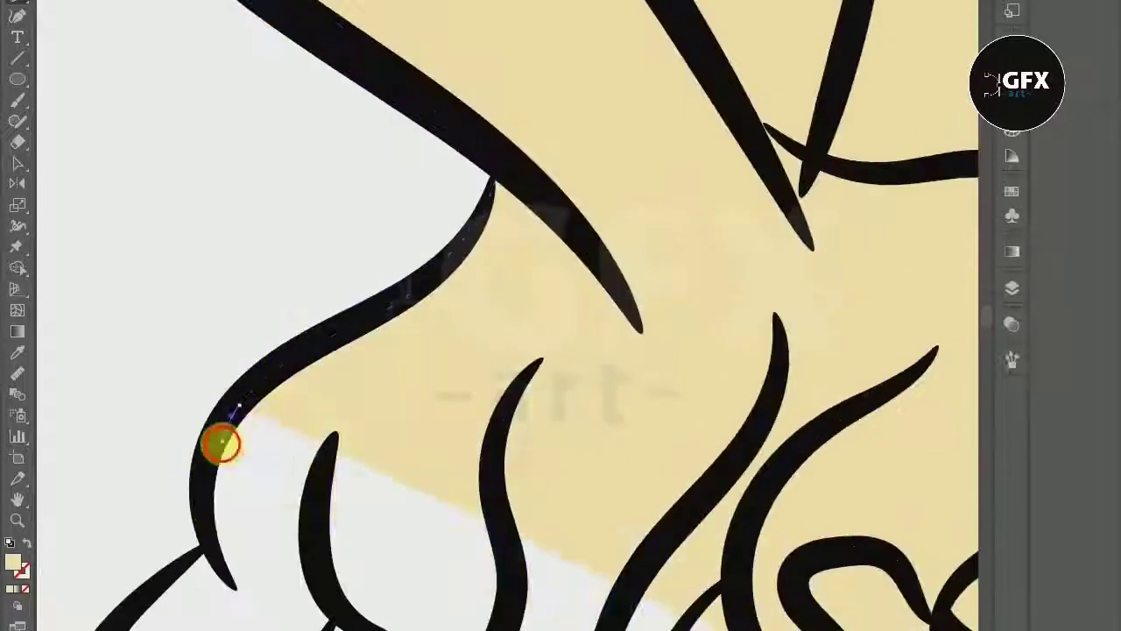
pyautogui.scroll(-3, 221, 445)
pyautogui.scroll(-1, 180, 518)
pyautogui.scroll(3, 476, 150)
pyautogui.scroll(2, 420, 412)
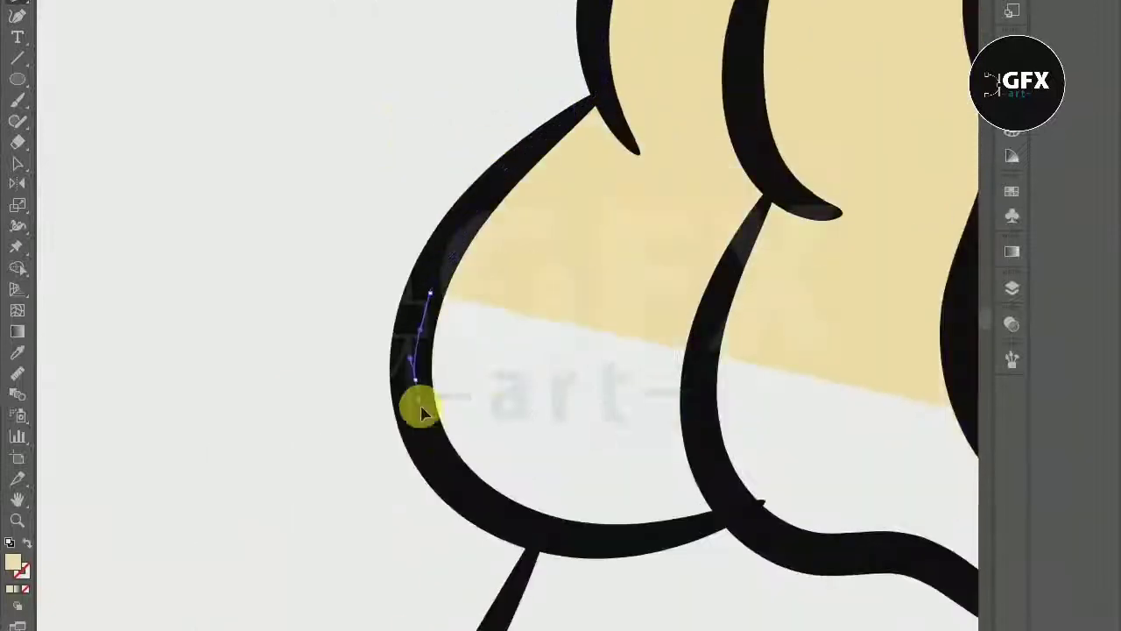
pyautogui.scroll(-5, 422, 412)
pyautogui.click(533, 318)
pyautogui.scroll(-5, 532, 318)
pyautogui.click(270, 450)
pyautogui.scroll(-3, 271, 450)
pyautogui.click(165, 180)
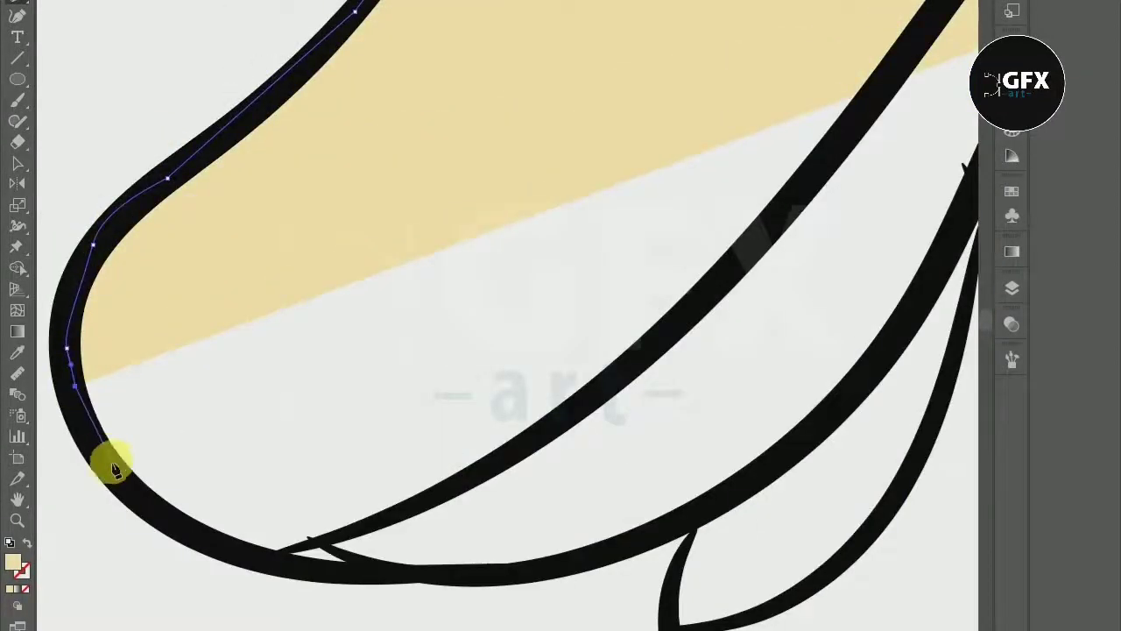
pyautogui.click(112, 471)
pyautogui.click(184, 529)
pyautogui.click(249, 555)
# Step: Close the cream body shape at its start anchor and zoom out to see the whole character
pyautogui.scroll(3, 742, 266)
pyautogui.hscroll(5, 792, 86)
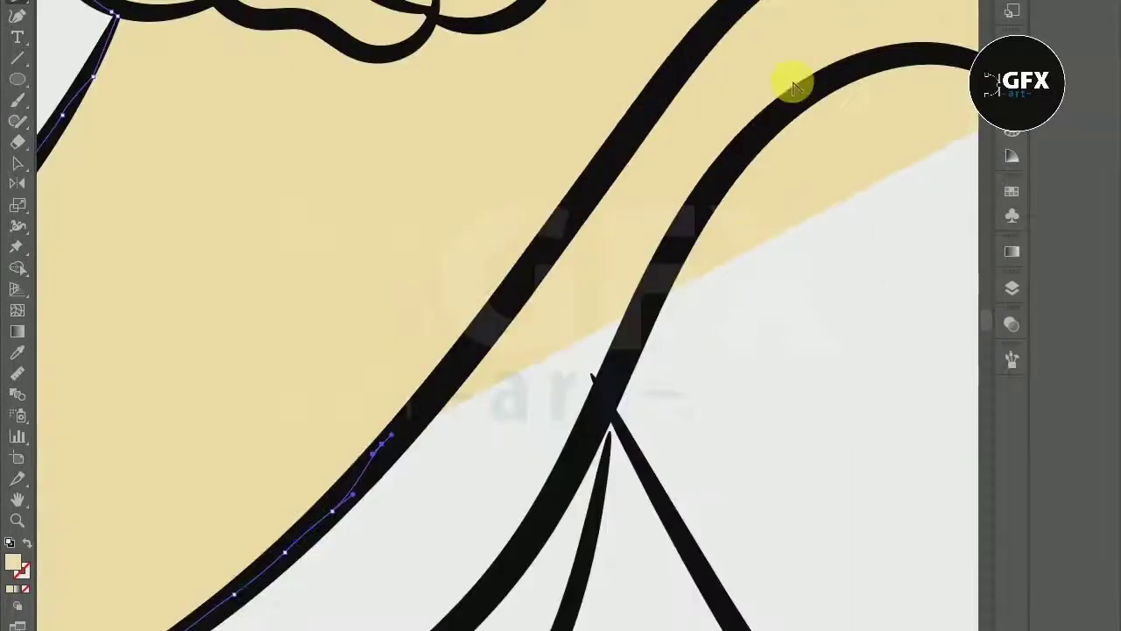
pyautogui.hscroll(5, 632, 143)
pyautogui.scroll(5, 543, 79)
pyautogui.click(508, 85)
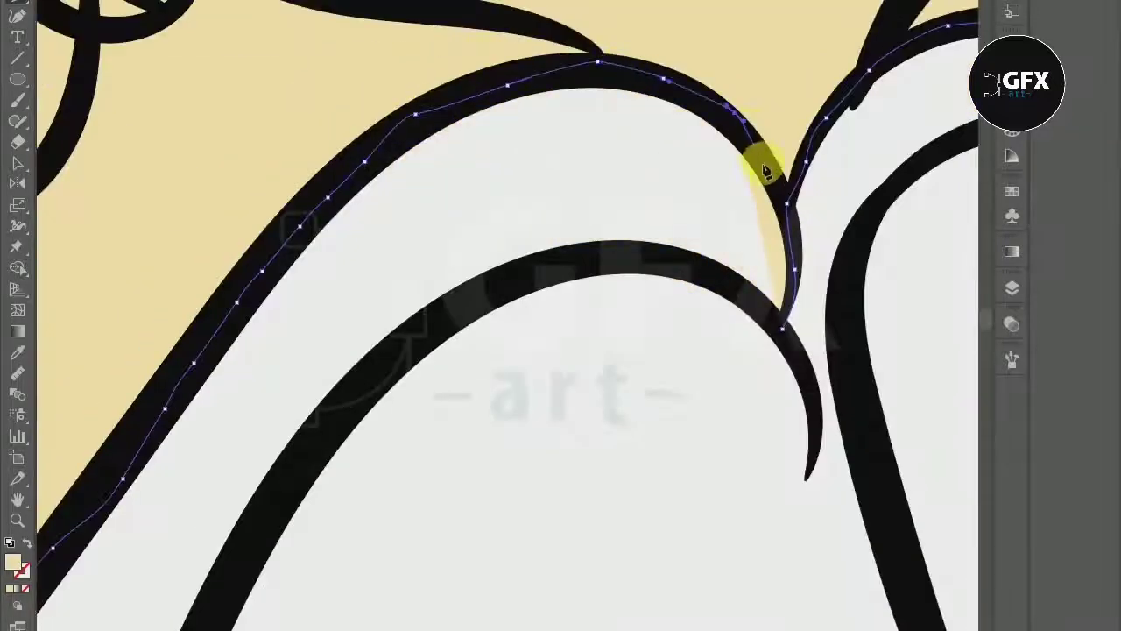
pyautogui.click(780, 338)
pyautogui.scroll(-3, 781, 337)
pyautogui.scroll(-2, 750, 370)
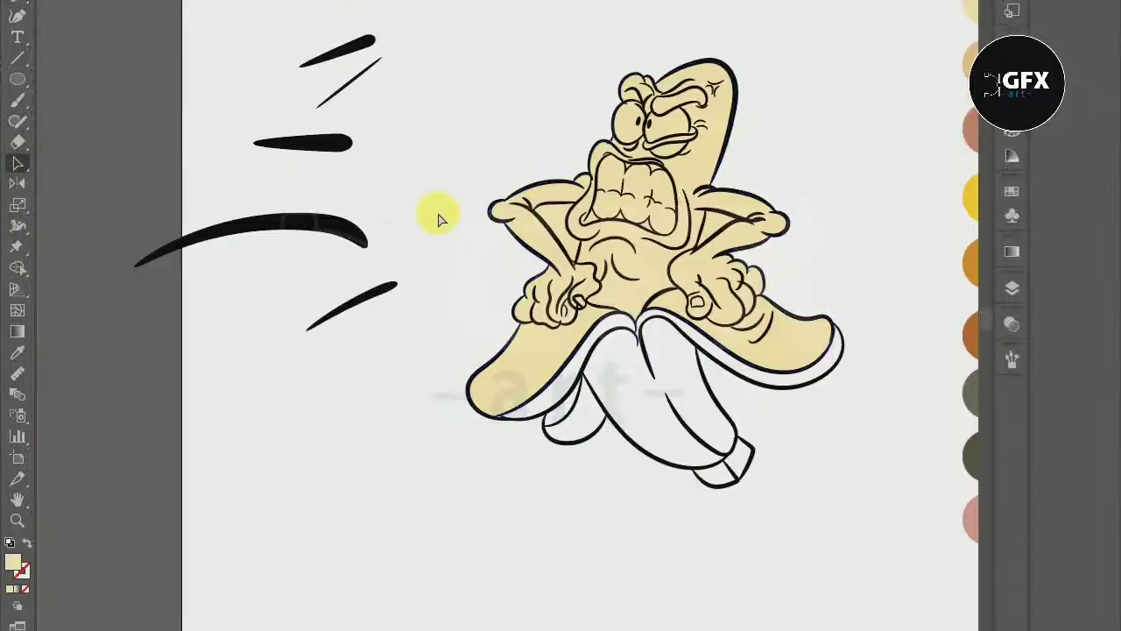
pyautogui.hotkey('ctrl', '-')
# Step: Start a yellow peel path at the peel's edge and trace over the banana's top edge
pyautogui.scroll(3, 570, 393)
pyautogui.scroll(3, 263, 400)
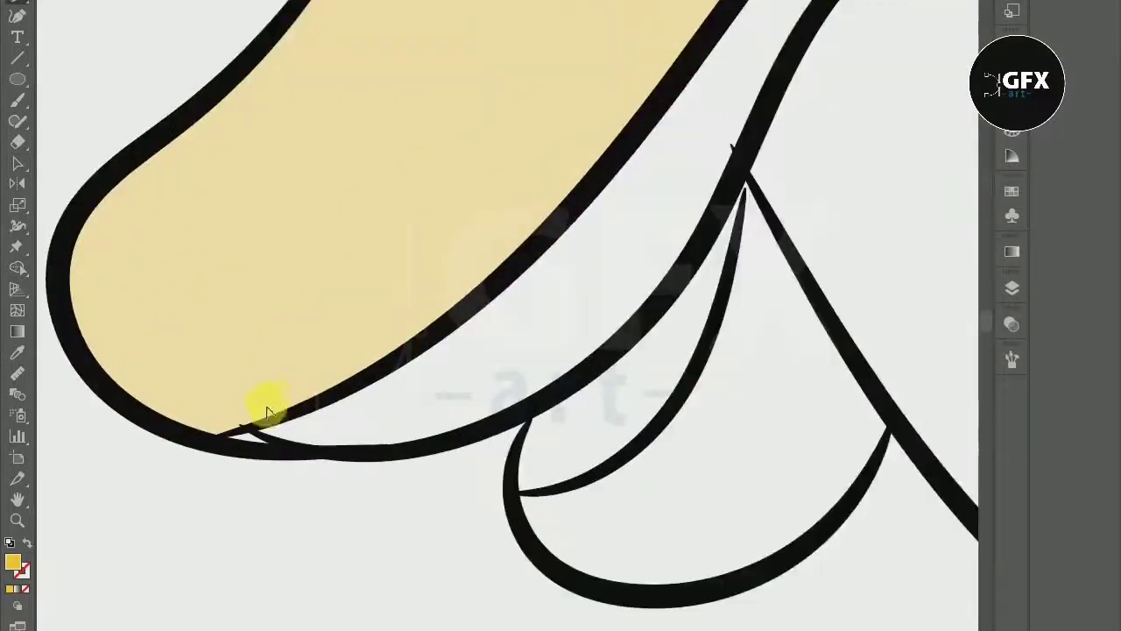
pyautogui.press('p')
pyautogui.click(206, 448)
pyautogui.moveTo(692, 130); pyautogui.dragTo(607, 238)
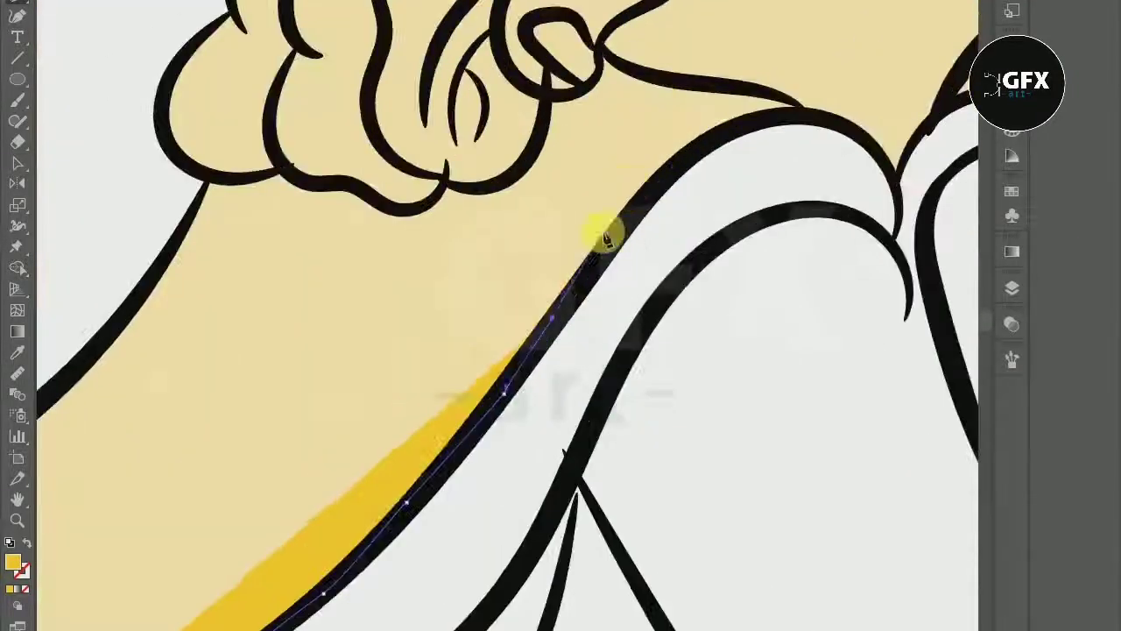
pyautogui.scroll(2, 892, 174)
pyautogui.click(901, 213)
pyautogui.scroll(-3, 809, 125)
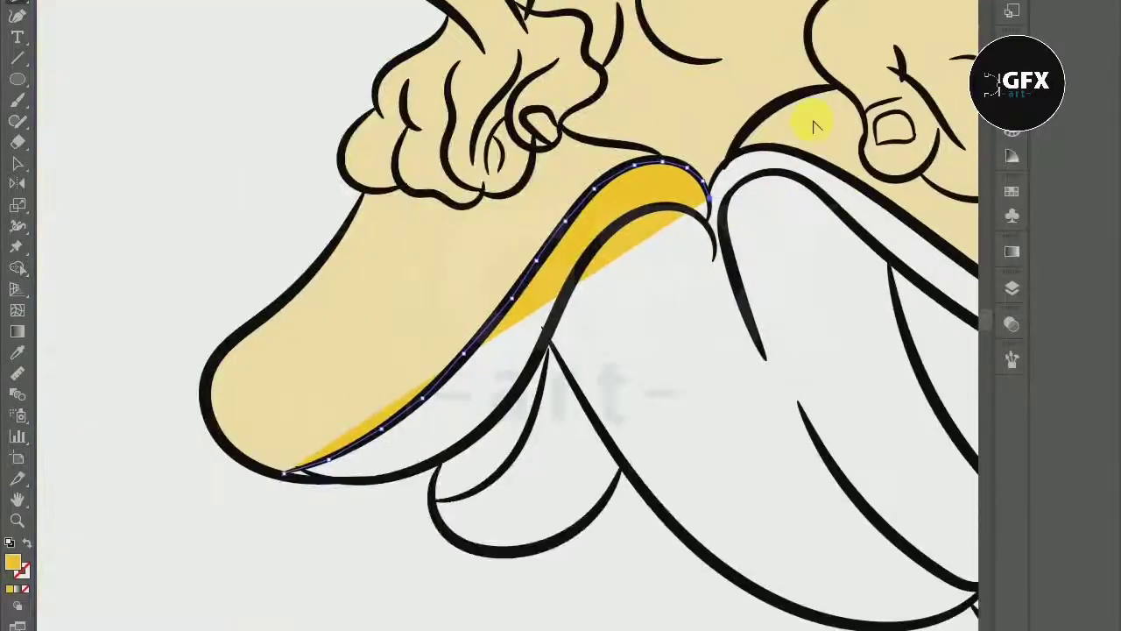
pyautogui.scroll(3, 671, 163)
pyautogui.scroll(-3, 823, 22)
pyautogui.scroll(3, 823, 22)
pyautogui.click(708, 82)
# Step: Trace the yellow path down the banana's lower right and lower edges
pyautogui.scroll(-3, 709, 82)
pyautogui.scroll(3, 789, 132)
pyautogui.scroll(-3, 797, 155)
pyautogui.scroll(3, 841, 201)
pyautogui.click(699, 199)
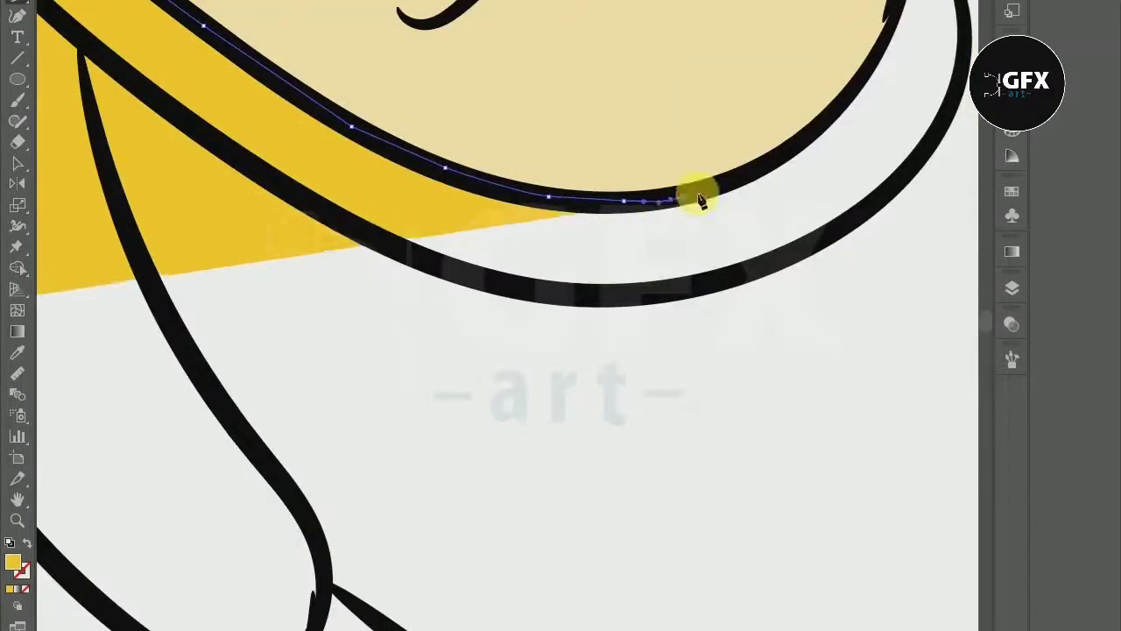
pyautogui.click(854, 89)
pyautogui.scroll(2, 913, 255)
pyautogui.click(926, 225)
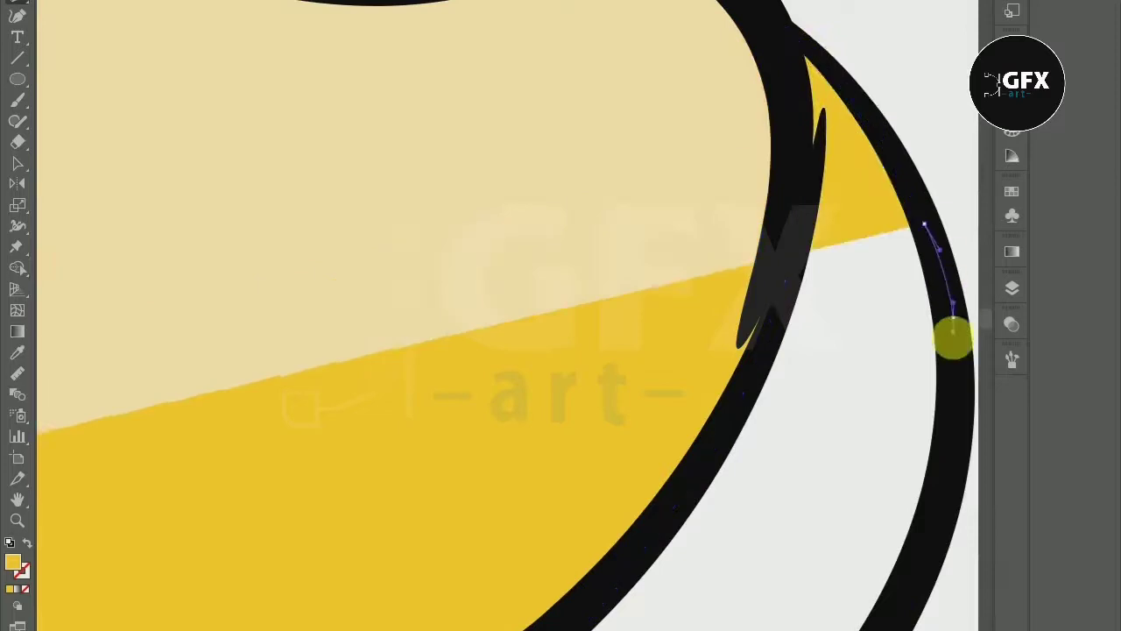
pyautogui.scroll(-3, 951, 333)
pyautogui.scroll(3, 864, 528)
pyautogui.click(764, 433)
pyautogui.scroll(-3, 764, 433)
pyautogui.scroll(3, 438, 519)
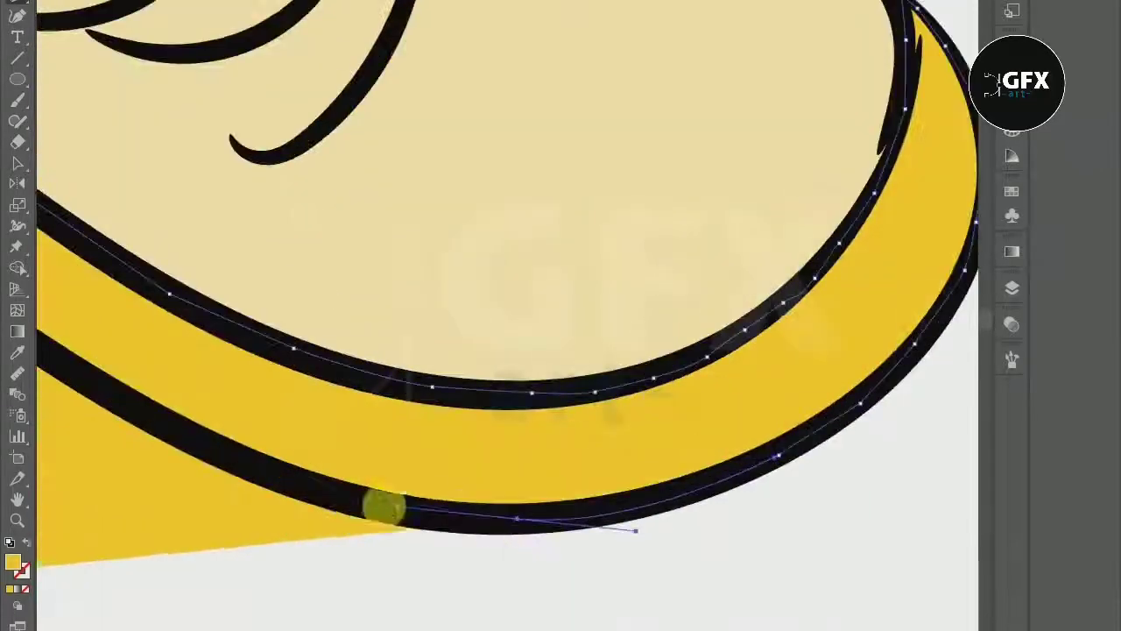
pyautogui.click(380, 505)
pyautogui.scroll(-3, 185, 436)
pyautogui.scroll(3, 186, 436)
# Step: Finish the yellow path along the peel's left and lower outline to the banana junction
pyautogui.click(446, 288)
pyautogui.scroll(-3, 370, 388)
pyautogui.scroll(3, 370, 388)
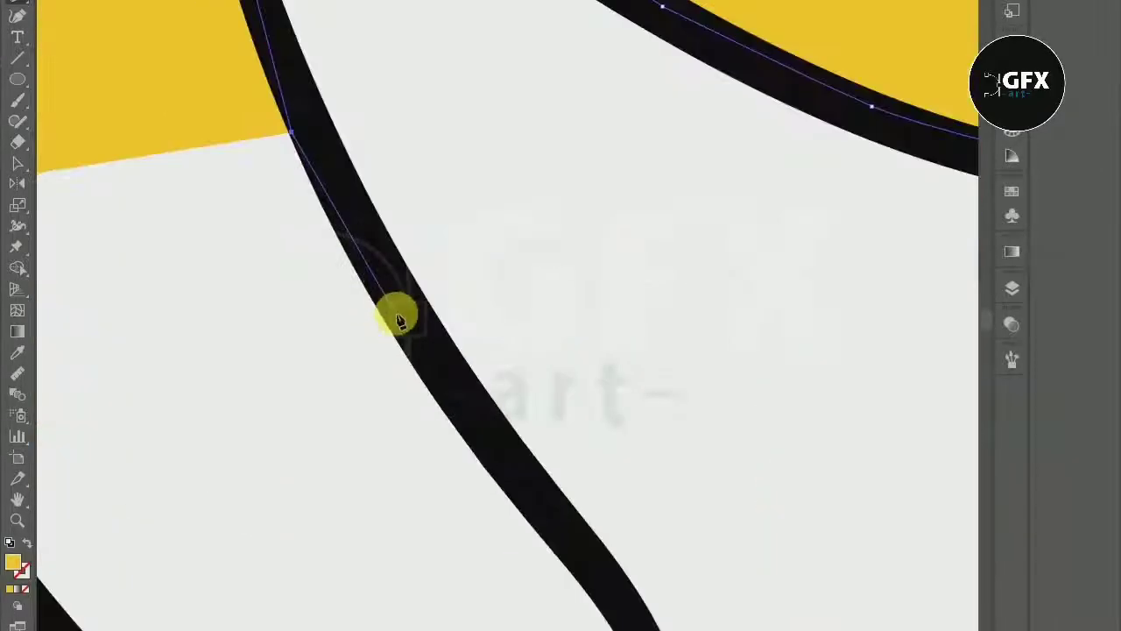
pyautogui.click(512, 401)
pyautogui.scroll(-3, 513, 401)
pyautogui.scroll(3, 400, 551)
pyautogui.click(458, 534)
pyautogui.scroll(-3, 458, 534)
pyautogui.scroll(3, 200, 343)
pyautogui.click(302, 307)
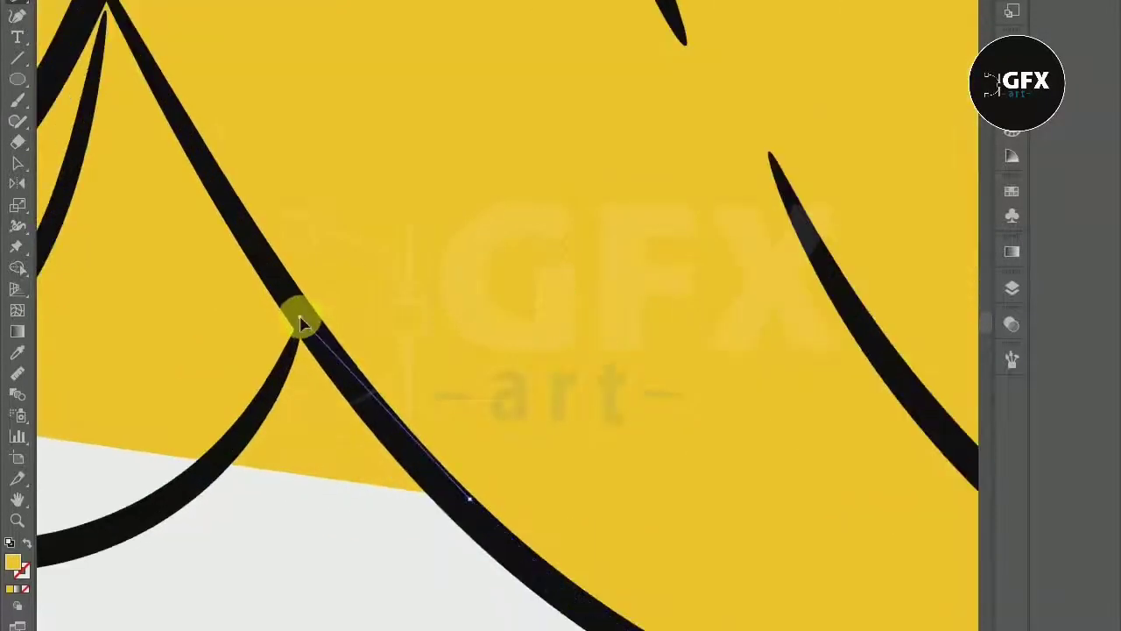
pyautogui.scroll(-3, 184, 523)
pyautogui.scroll(3, 197, 368)
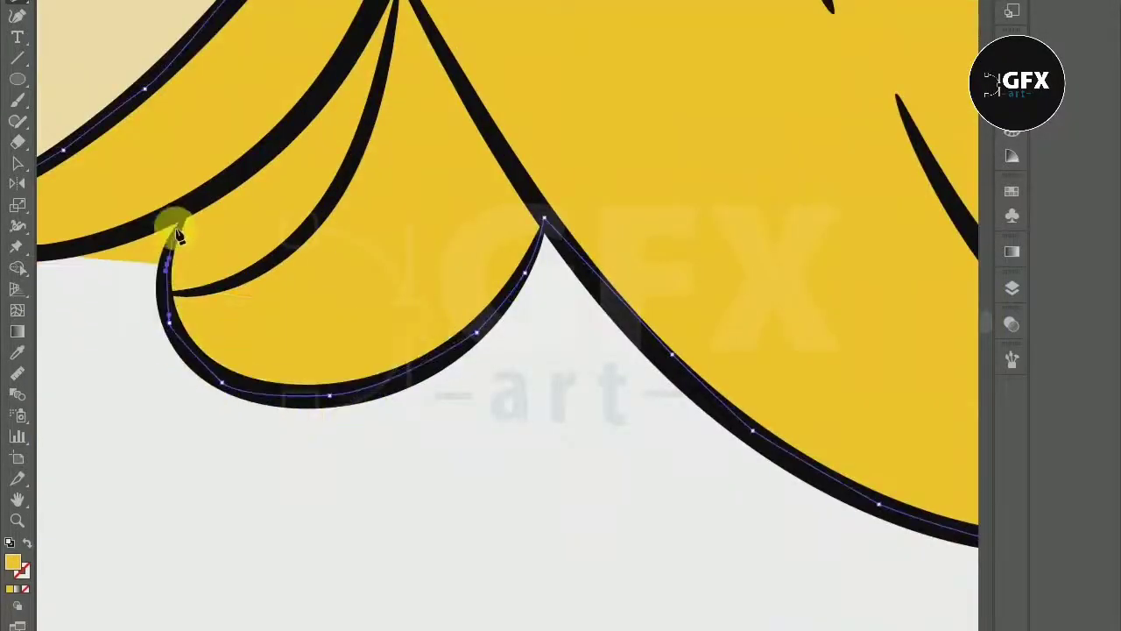
pyautogui.scroll(-3, 177, 235)
pyautogui.scroll(3, 145, 257)
pyautogui.scroll(-3, 220, 305)
pyautogui.scroll(-5, 187, 313)
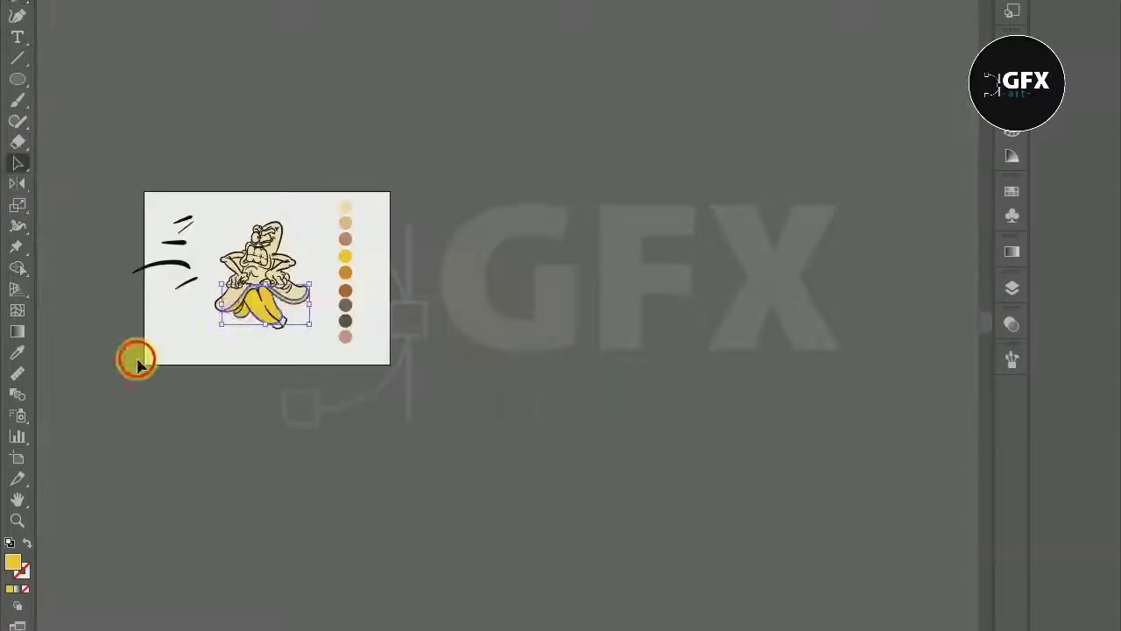
pyautogui.scroll(5, 302, 302)
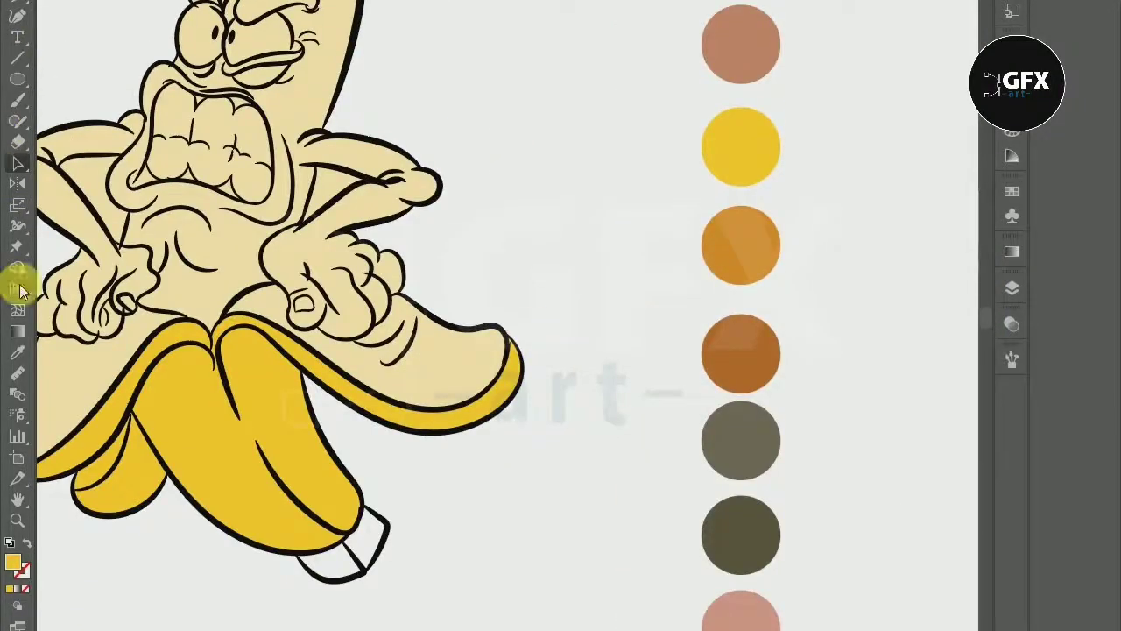
# Step: Draw a brown shadow shape along the peel's upper arc
pyautogui.hscroll(-3, 298, 372)
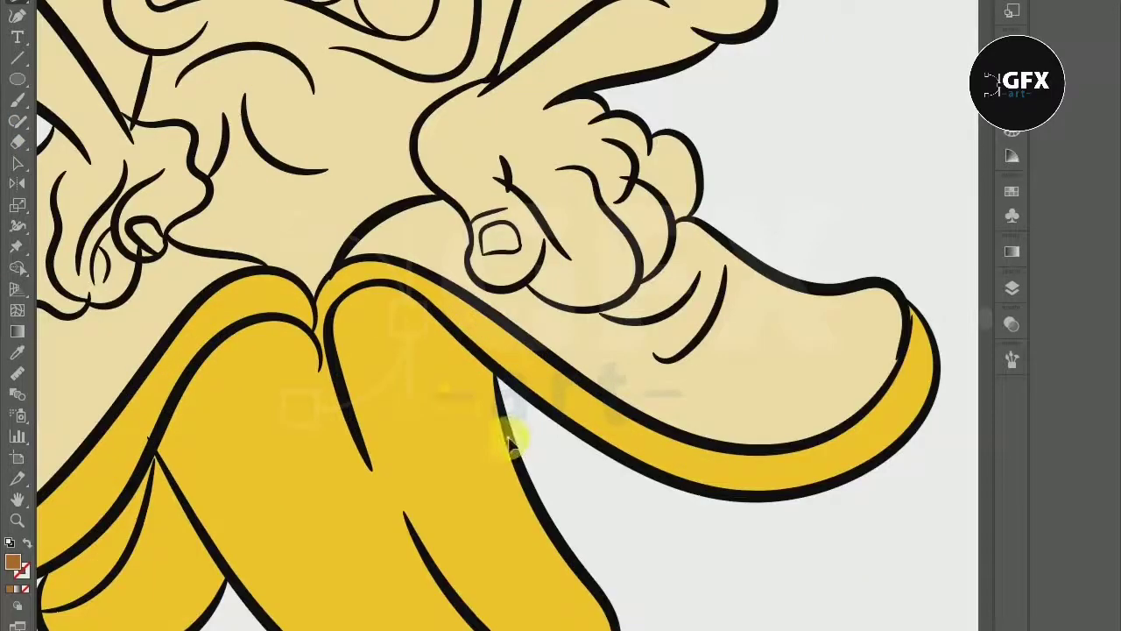
pyautogui.scroll(2, 257, 393)
pyautogui.moveTo(333, 346); pyautogui.dragTo(558, 274)
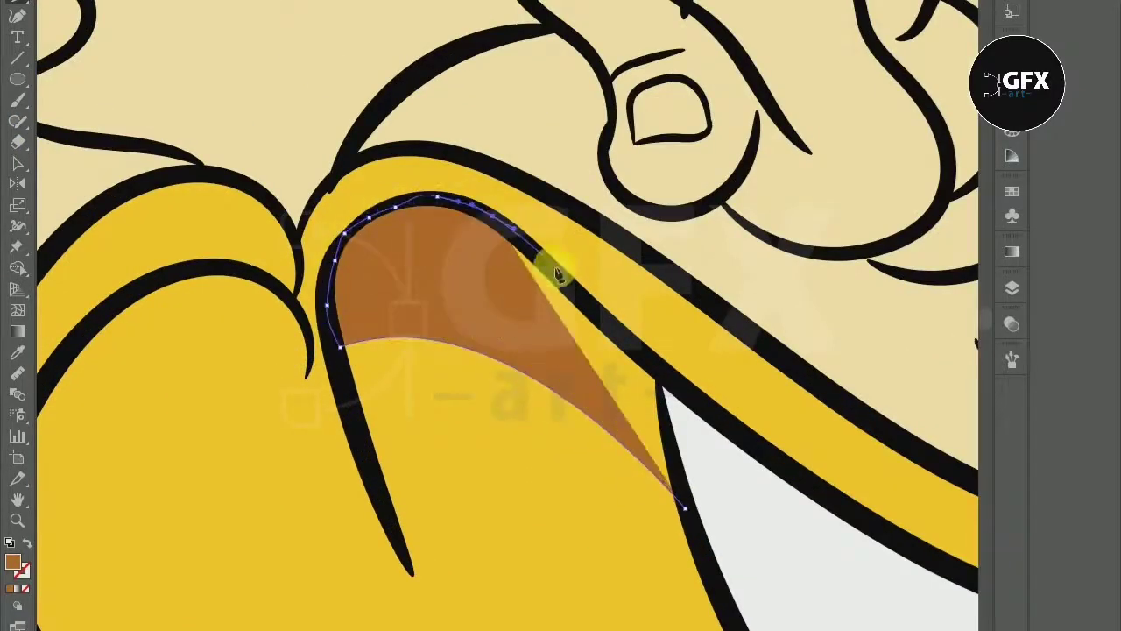
pyautogui.click(659, 375)
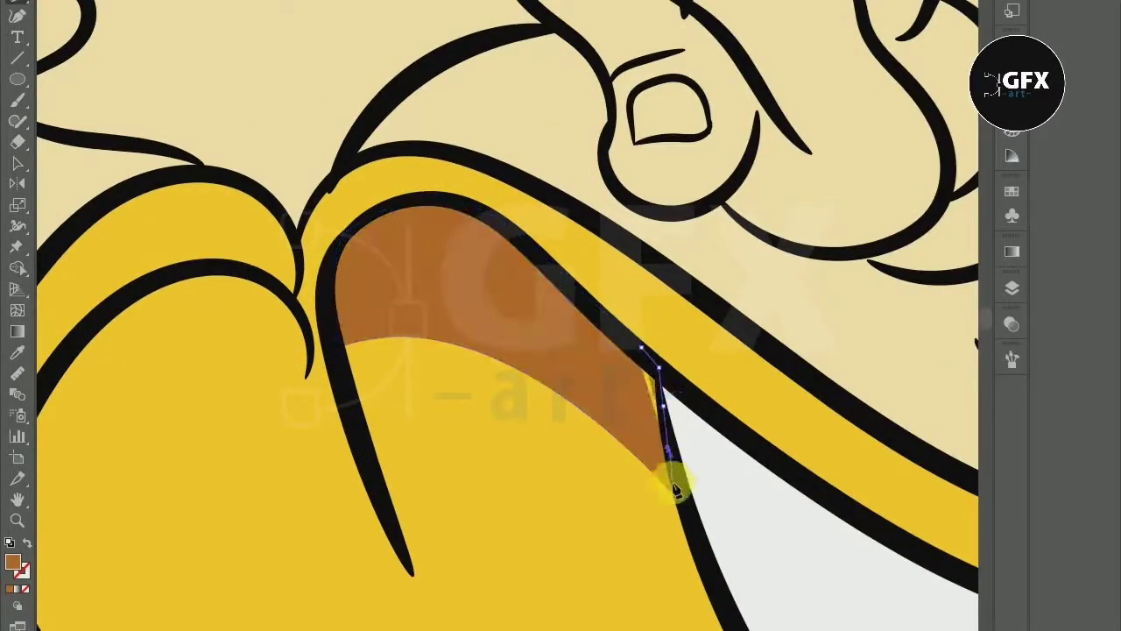
pyautogui.scroll(-5, 644, 353)
pyautogui.scroll(4, 565, 358)
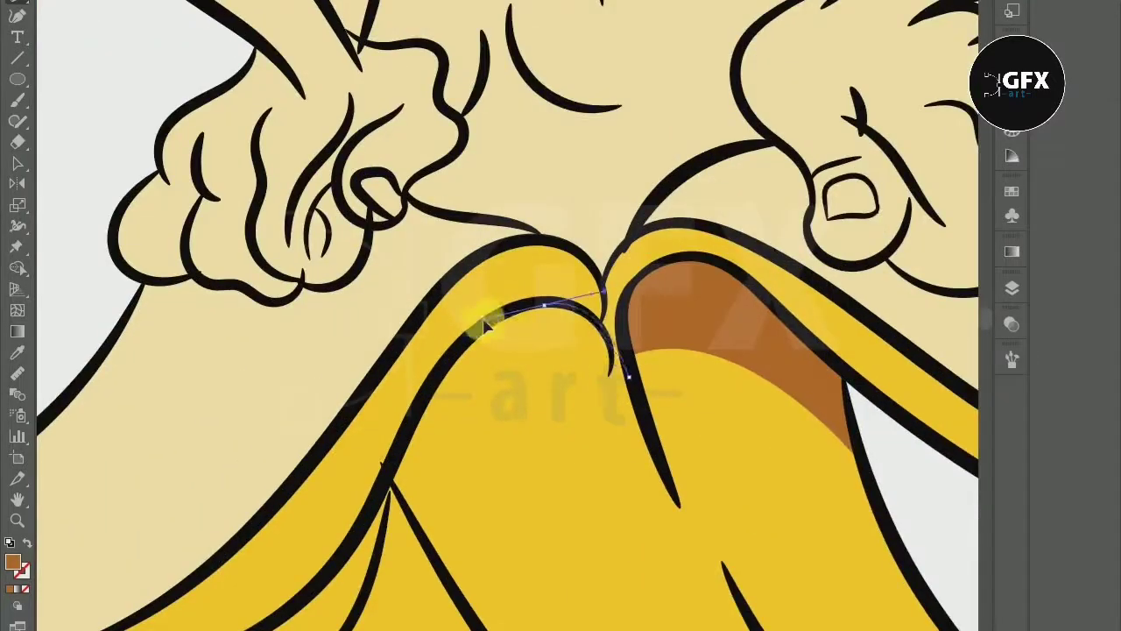
# Step: Trace a curved brown shadow down the left peel arc to the peel's right edge
pyautogui.click(431, 394)
pyautogui.click(391, 483)
pyautogui.click(400, 500)
pyautogui.scroll(2, 401, 492)
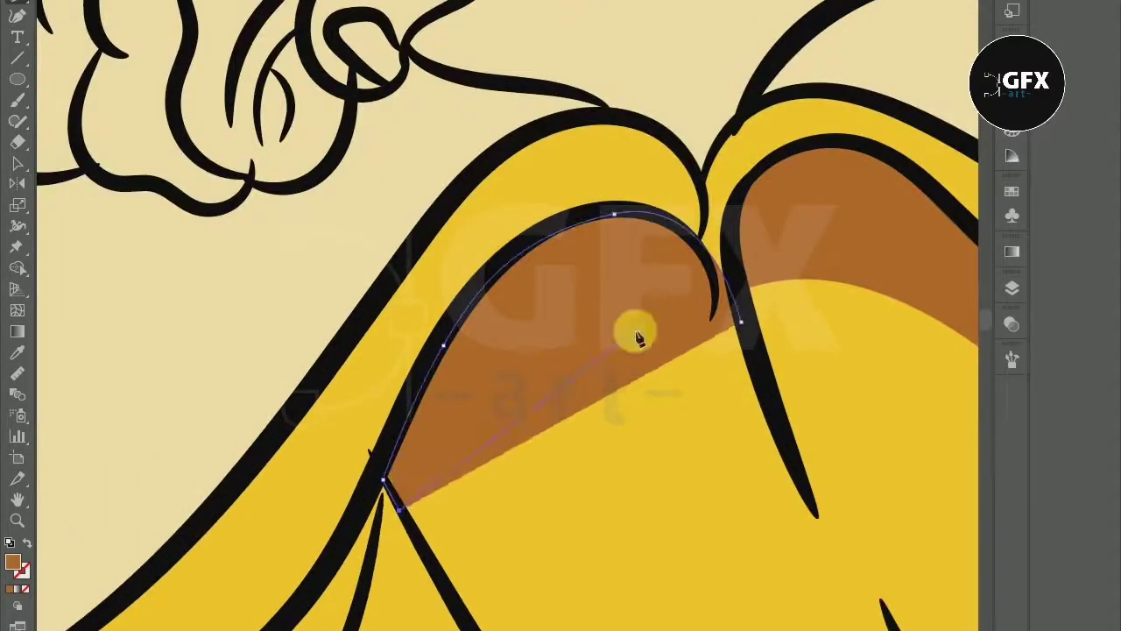
pyautogui.click(741, 328)
pyautogui.scroll(-3, 656, 393)
pyautogui.scroll(2, 639, 433)
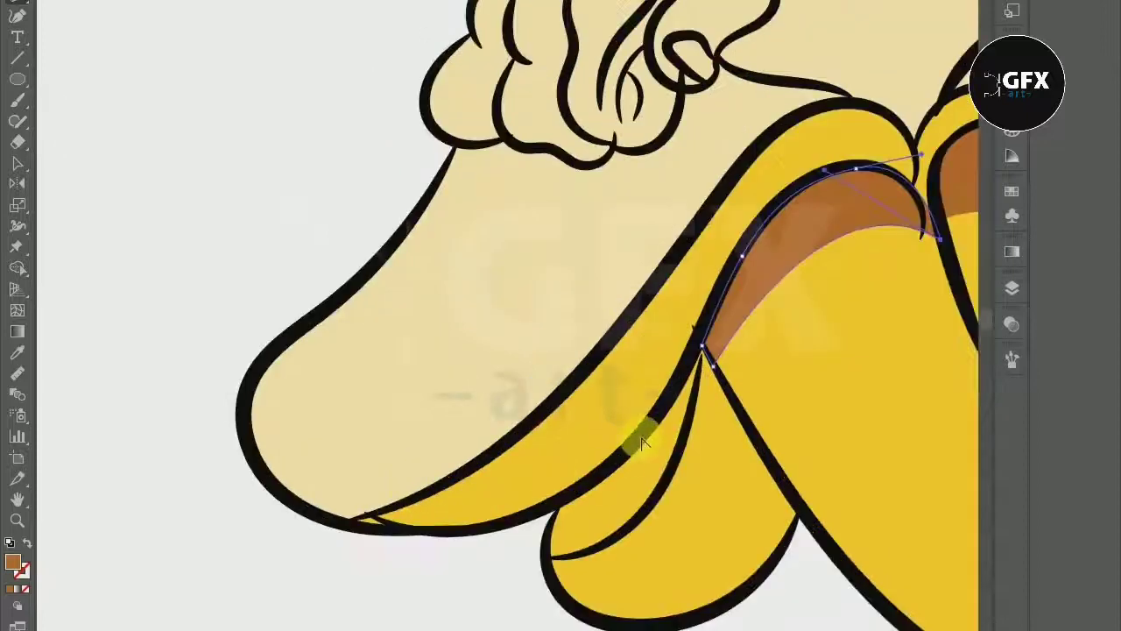
pyautogui.scroll(2, 711, 334)
pyautogui.scroll(-1, 710, 336)
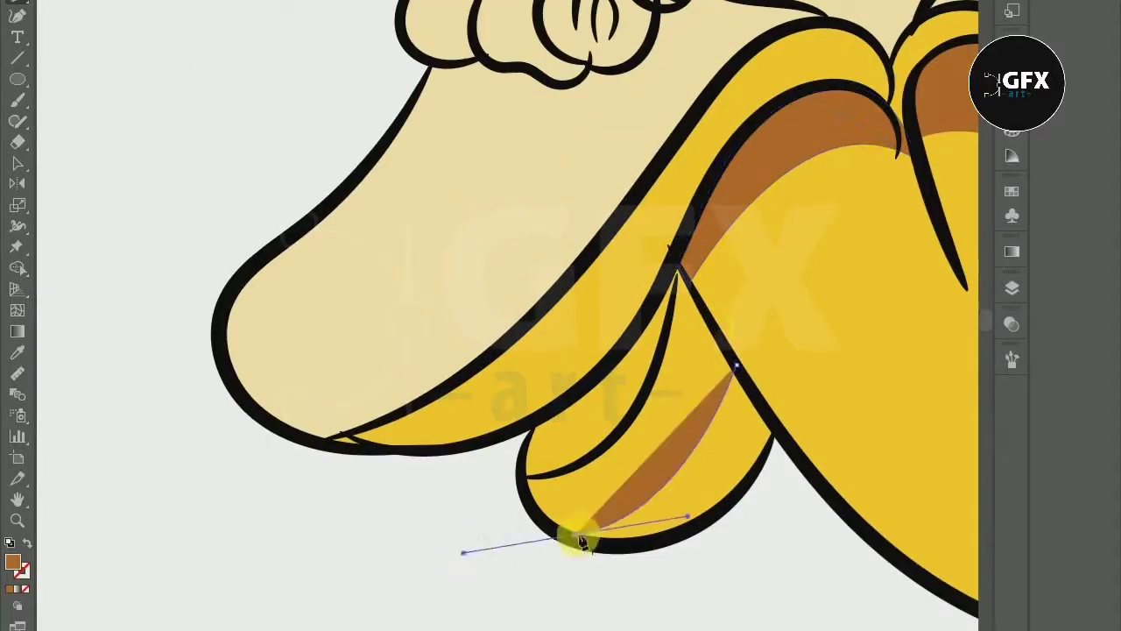
pyautogui.click(771, 430)
pyautogui.scroll(-3, 771, 430)
pyautogui.scroll(1, 796, 430)
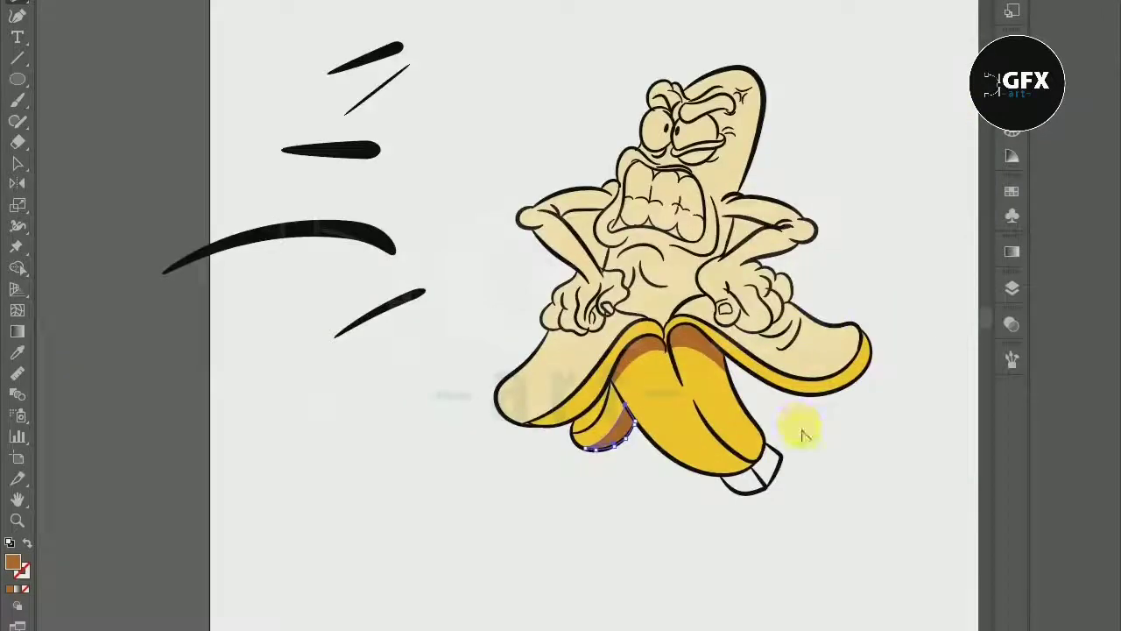
pyautogui.scroll(2, 771, 438)
pyautogui.scroll(-1, 729, 454)
# Step: Add a brown shadow near the peel tip along its right edge
pyautogui.click(694, 282)
pyautogui.moveTo(673, 451); pyautogui.dragTo(654, 459)
pyautogui.click(734, 478)
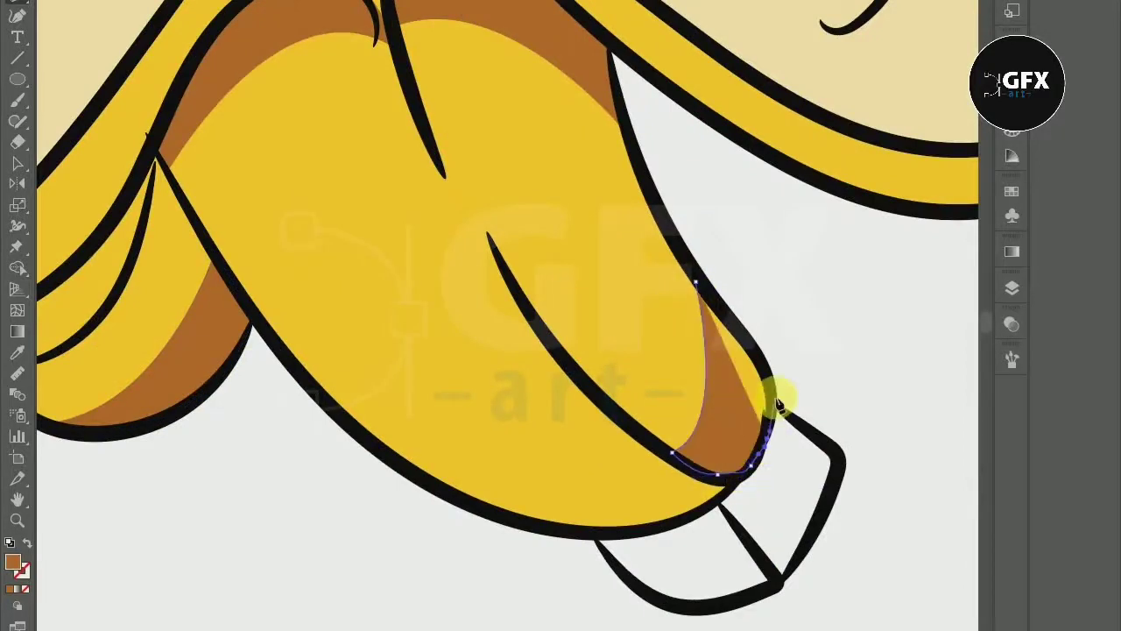
pyautogui.scroll(-3, 688, 380)
pyautogui.scroll(-1, 733, 295)
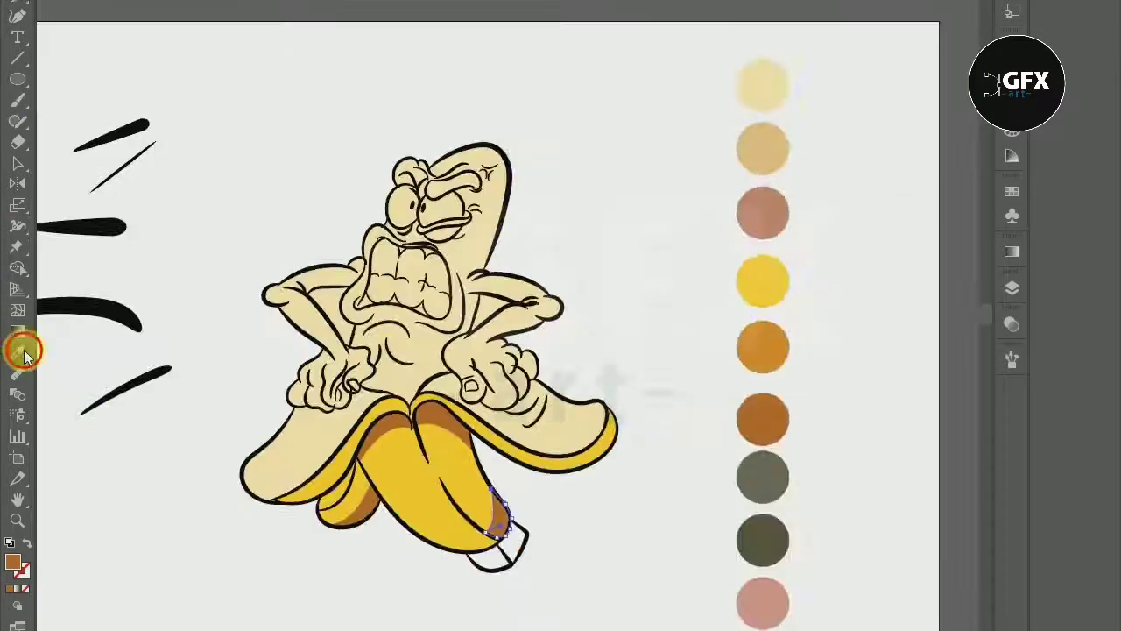
pyautogui.scroll(1, 371, 430)
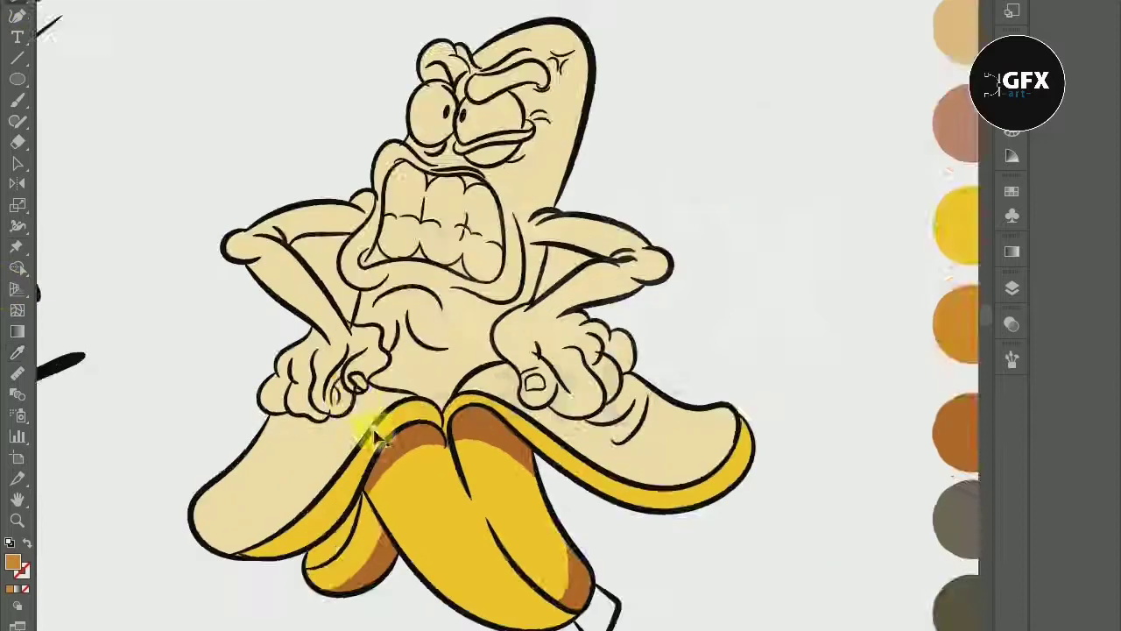
pyautogui.scroll(2, 376, 518)
pyautogui.scroll(3, 746, 380)
# Step: Outline a closed orange shadow band across the inner peel
pyautogui.click(804, 378)
pyautogui.click(774, 262)
pyautogui.click(576, 100)
pyautogui.click(412, 55)
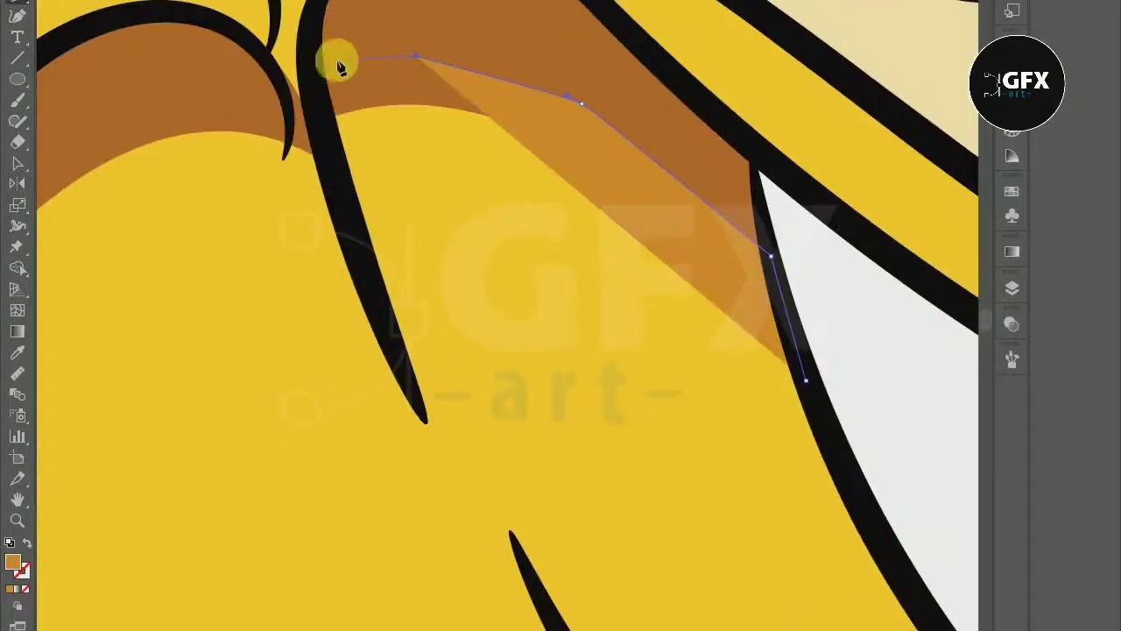
pyautogui.click(324, 71)
pyautogui.click(359, 226)
pyautogui.hscroll(3, 917, 531)
pyautogui.scroll(-2, 462, 475)
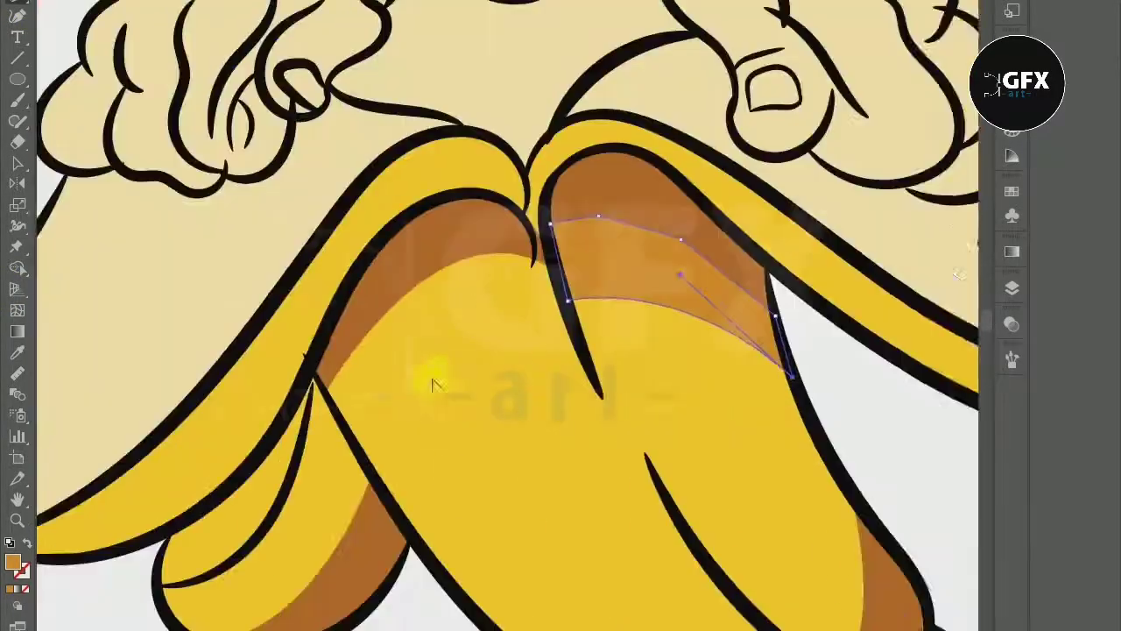
pyautogui.scroll(3, 430, 376)
# Step: Trace another curved shadow shape following the peel band
pyautogui.click(663, 288)
pyautogui.scroll(2, 246, 438)
pyautogui.moveTo(250, 429); pyautogui.dragTo(247, 451)
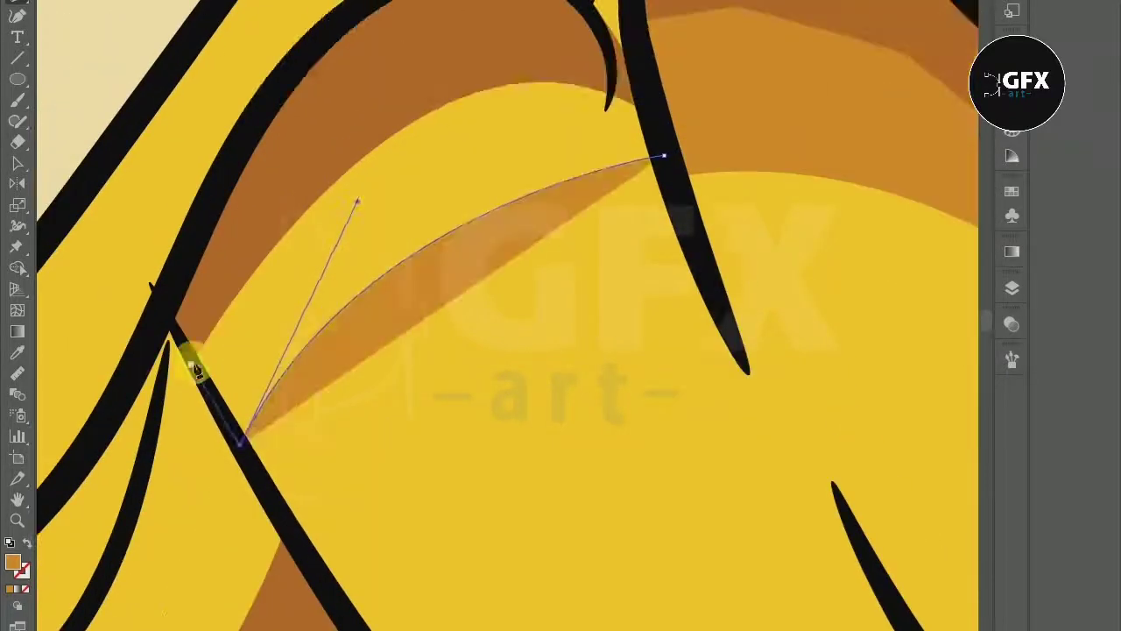
pyautogui.click(191, 364)
pyautogui.click(234, 268)
pyautogui.click(350, 132)
pyautogui.click(483, 65)
pyautogui.click(565, 61)
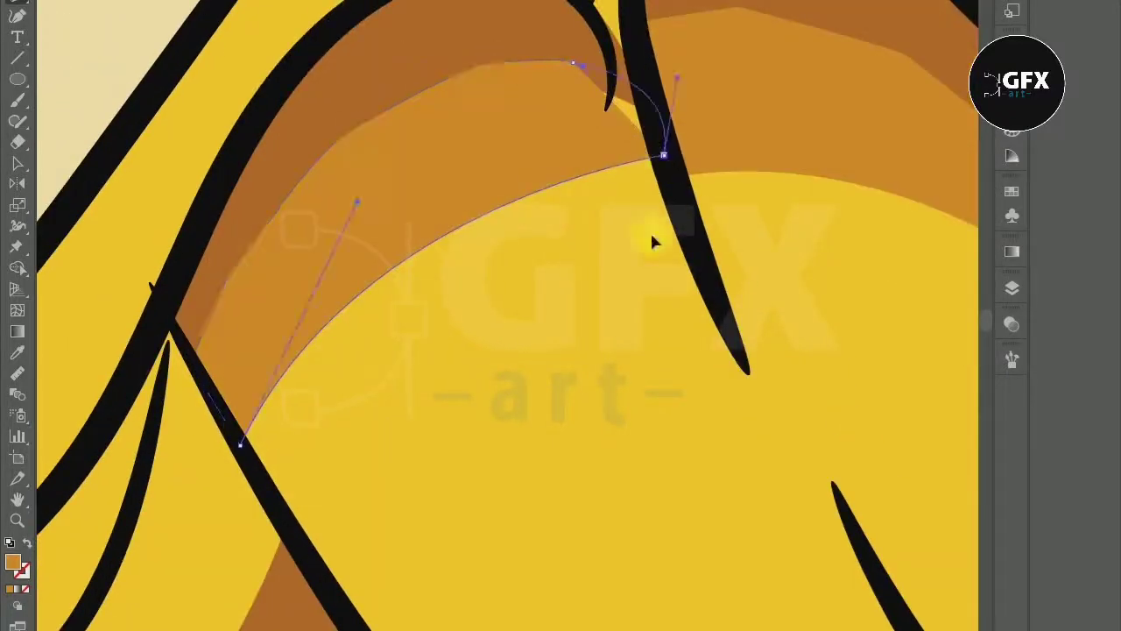
pyautogui.scroll(-2, 94, 149)
# Step: Merge the overlapping upper peel band pieces into one shape with the Shape Builder
pyautogui.click(217, 140)
pyautogui.scroll(2, 217, 141)
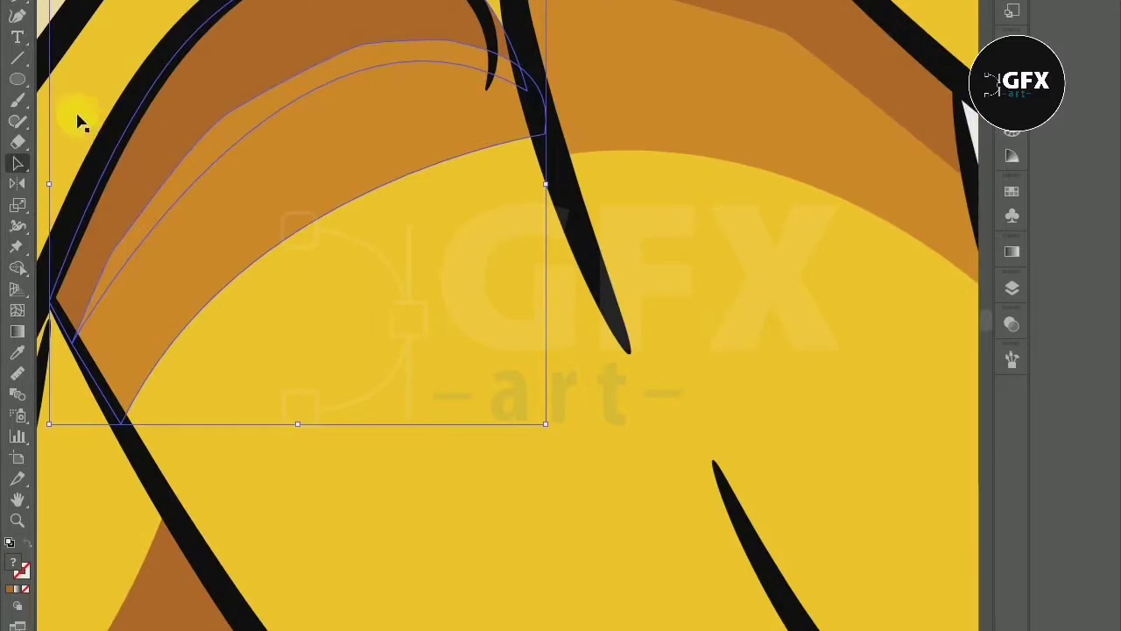
pyautogui.click(19, 268)
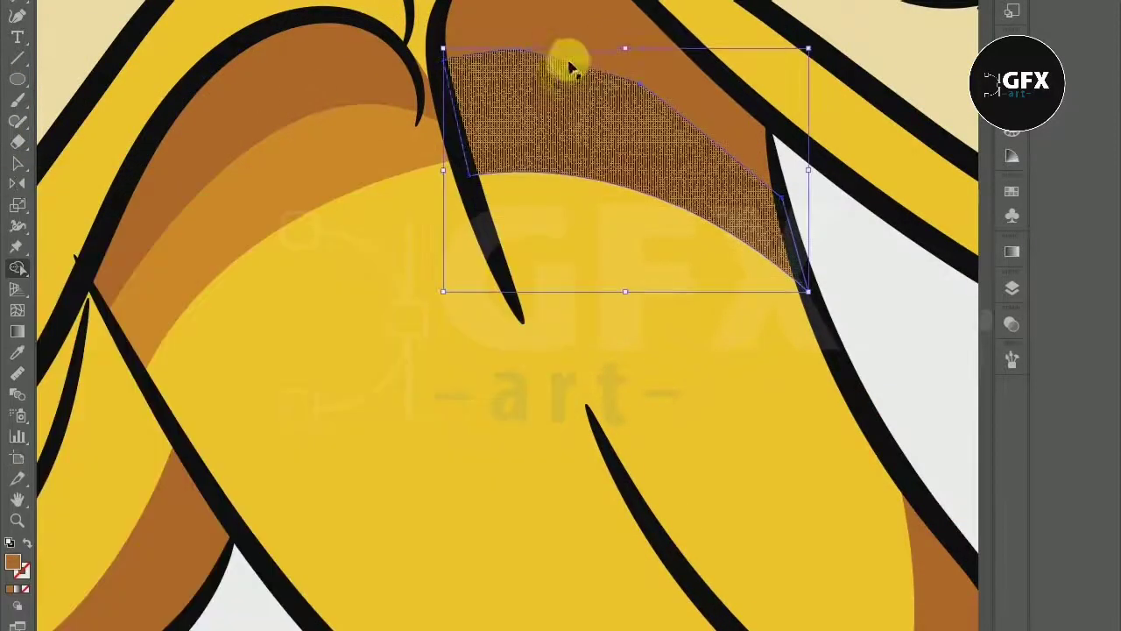
pyautogui.hotkey('ctrl', 'a')
pyautogui.moveTo(578, 68); pyautogui.dragTo(746, 158)
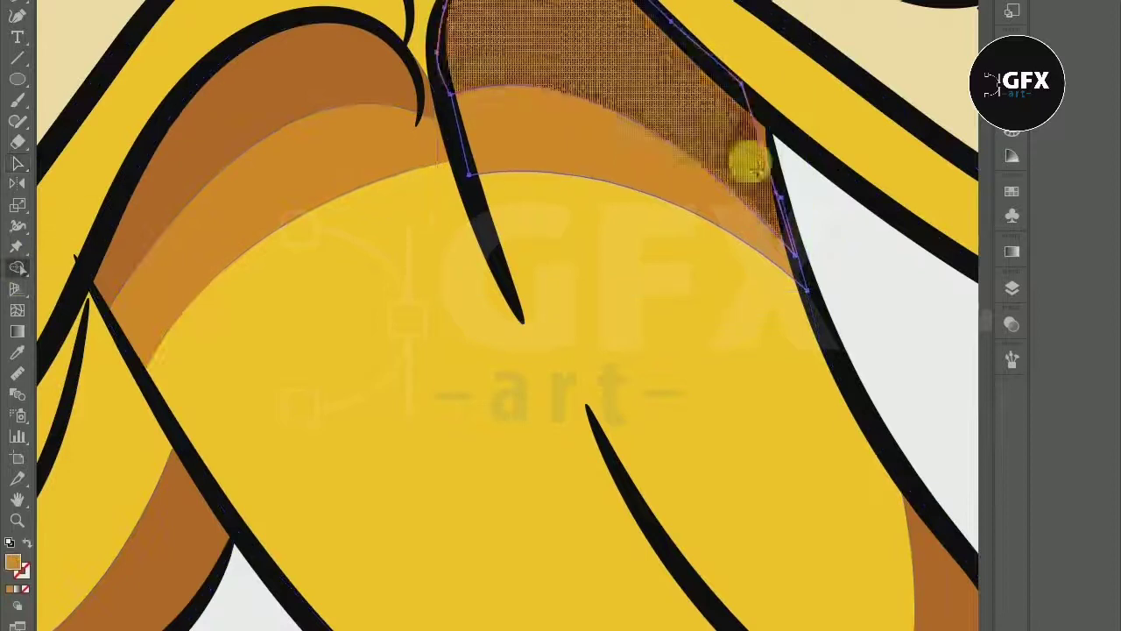
pyautogui.click(686, 125)
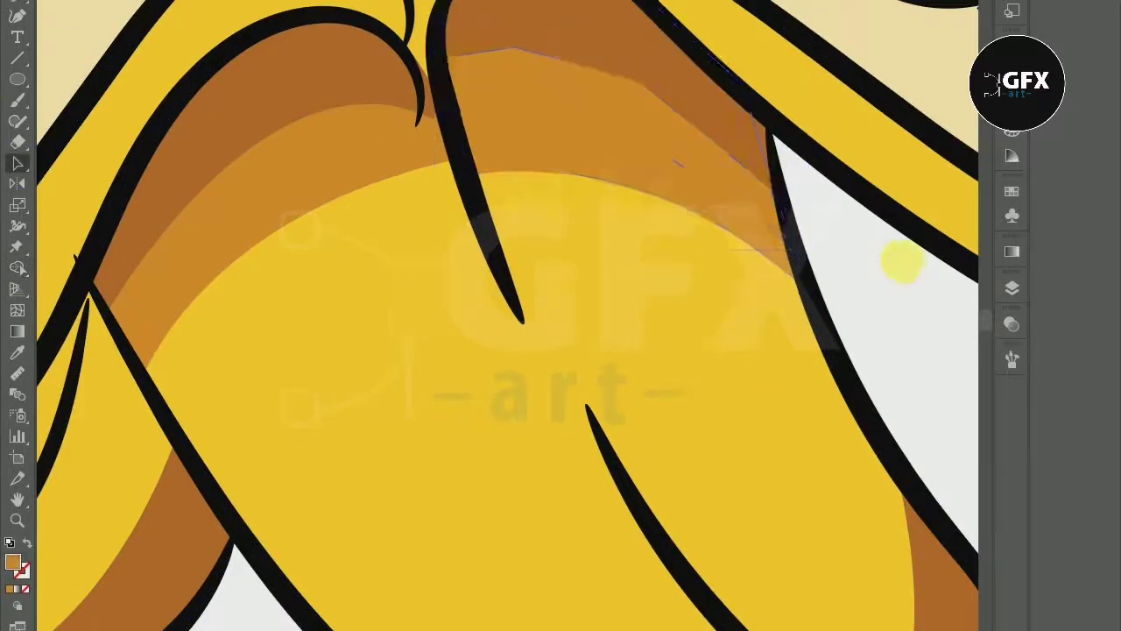
pyautogui.hotkey('ctrl', '=')
pyautogui.click(771, 145)
pyautogui.click(21, 256)
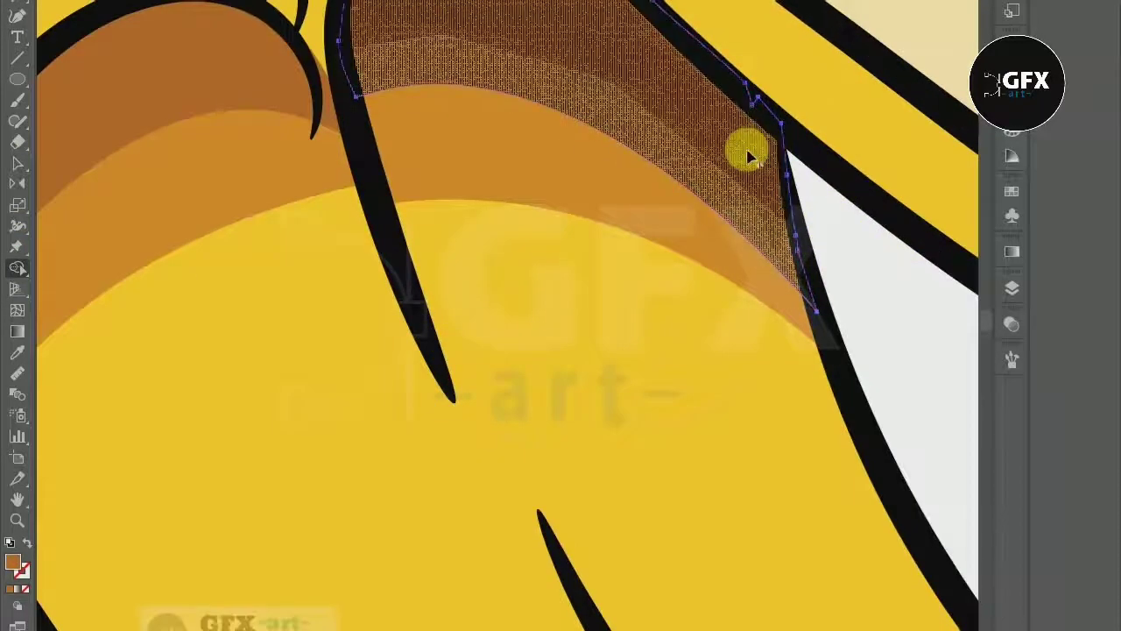
pyautogui.click(746, 150)
pyautogui.click(18, 163)
# Step: Sample the orange swatch colour with the Eyedropper
pyautogui.hotkey('ctrl', '-')
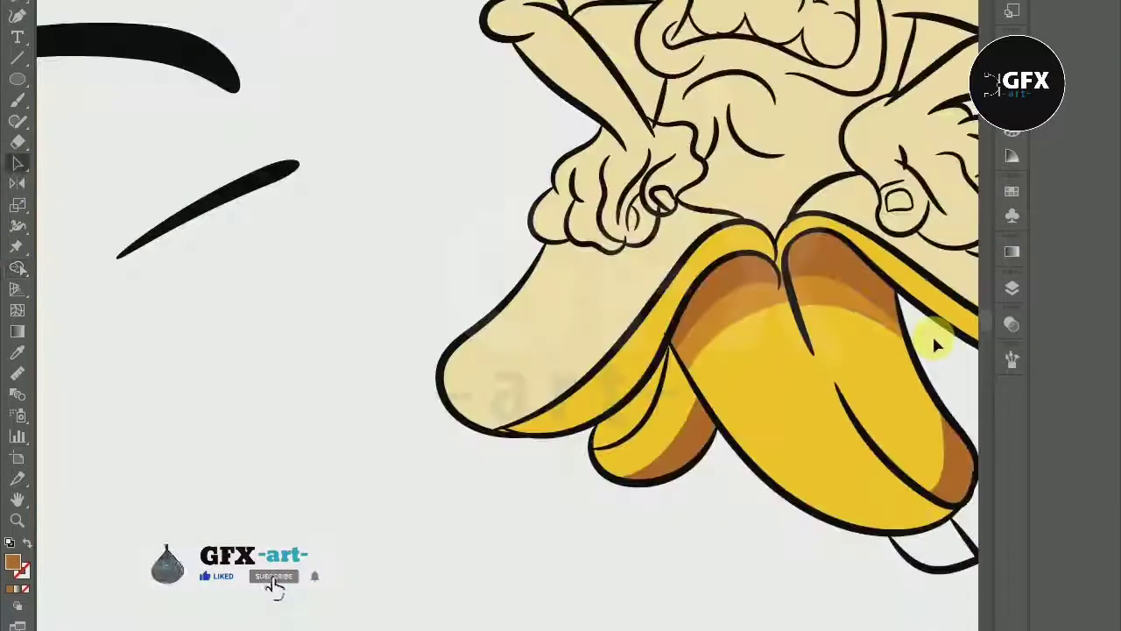
pyautogui.hotkey('ctrl', '-')
pyautogui.hotkey('ctrl', '=')
pyautogui.hotkey('ctrl', '-')
pyautogui.hotkey('ctrl', '-')
pyautogui.hotkey('ctrl', '=')
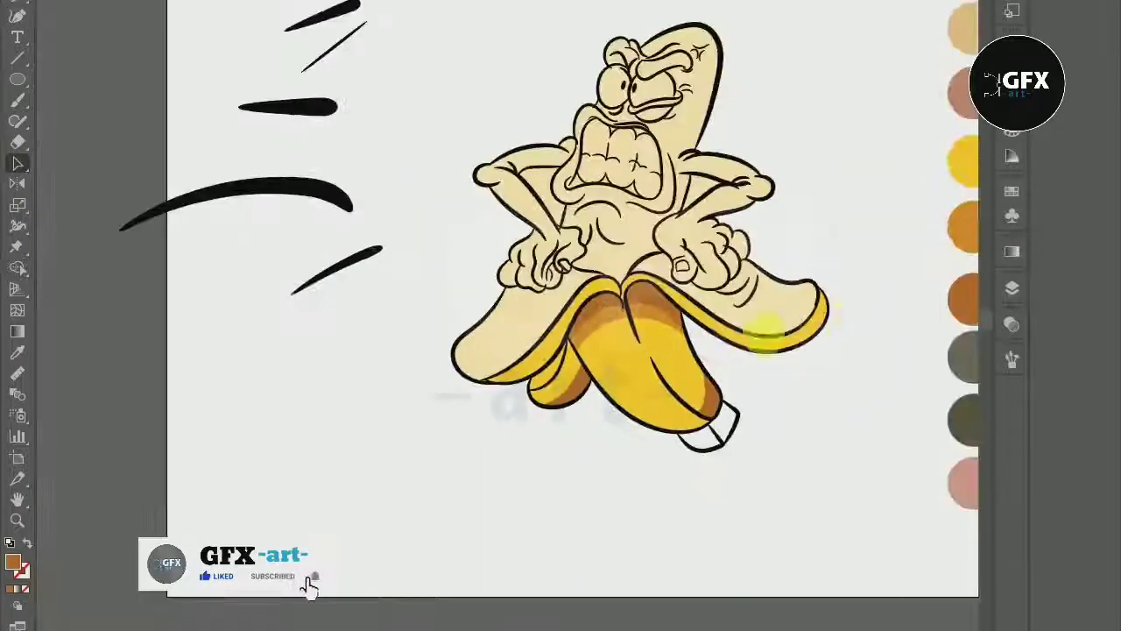
pyautogui.hotkey('ctrl', '=')
pyautogui.click(18, 351)
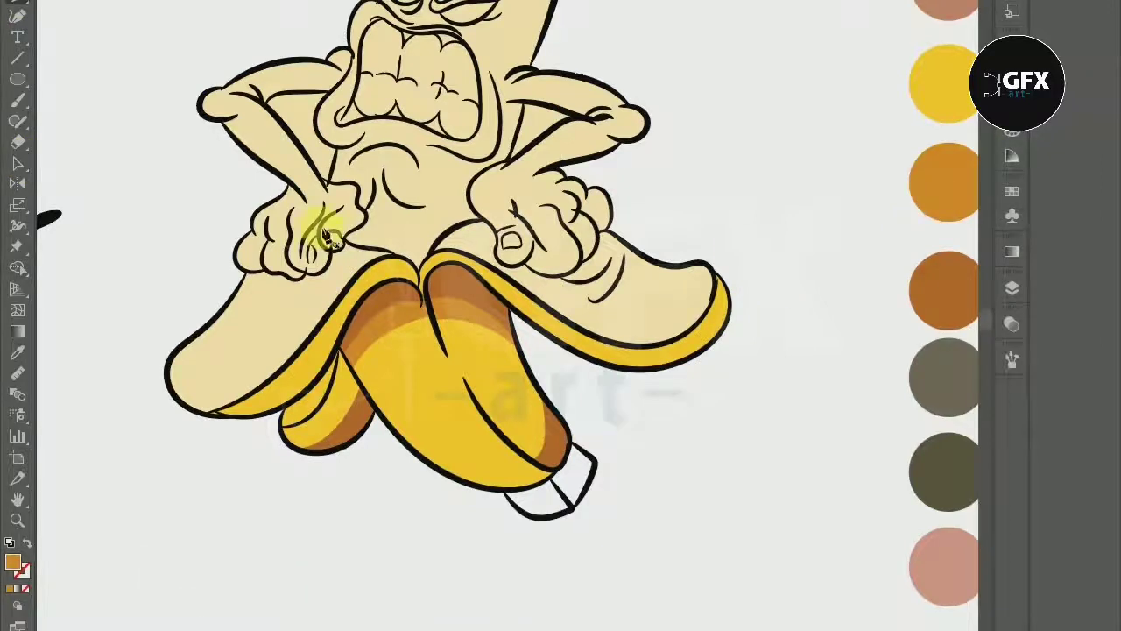
pyautogui.hotkey('ctrl', '=')
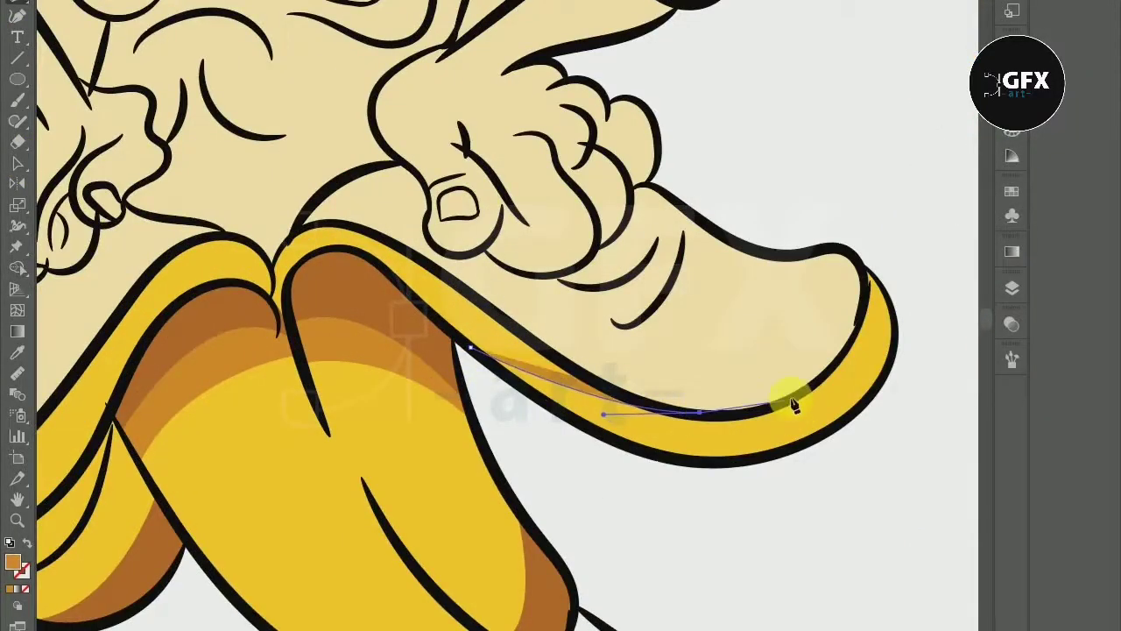
pyautogui.hotkey('ctrl', '=')
# Step: Trace a closed orange shadow along the peel flap edge, around its tip, and lower peel
pyautogui.click(838, 333)
pyautogui.click(879, 168)
pyautogui.click(937, 288)
pyautogui.click(876, 435)
pyautogui.click(620, 563)
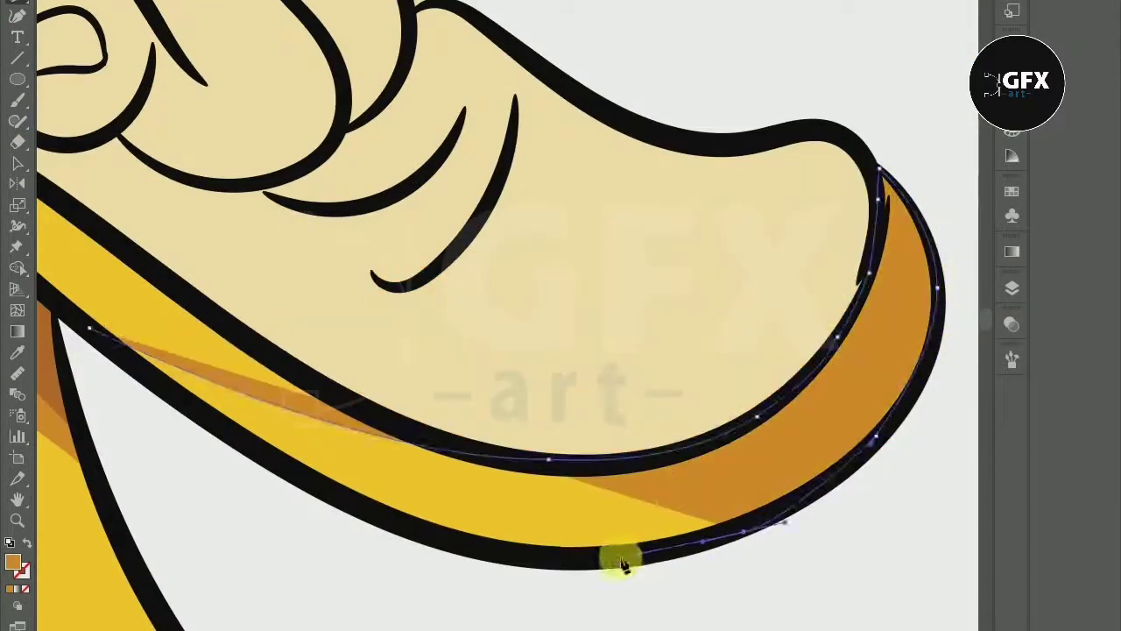
pyautogui.click(442, 541)
pyautogui.click(282, 467)
# Step: Add an orange shadow strip along the banana's underside
pyautogui.hotkey('ctrl', '-')
pyautogui.hotkey('ctrl', '-')
pyautogui.hotkey('ctrl', '=')
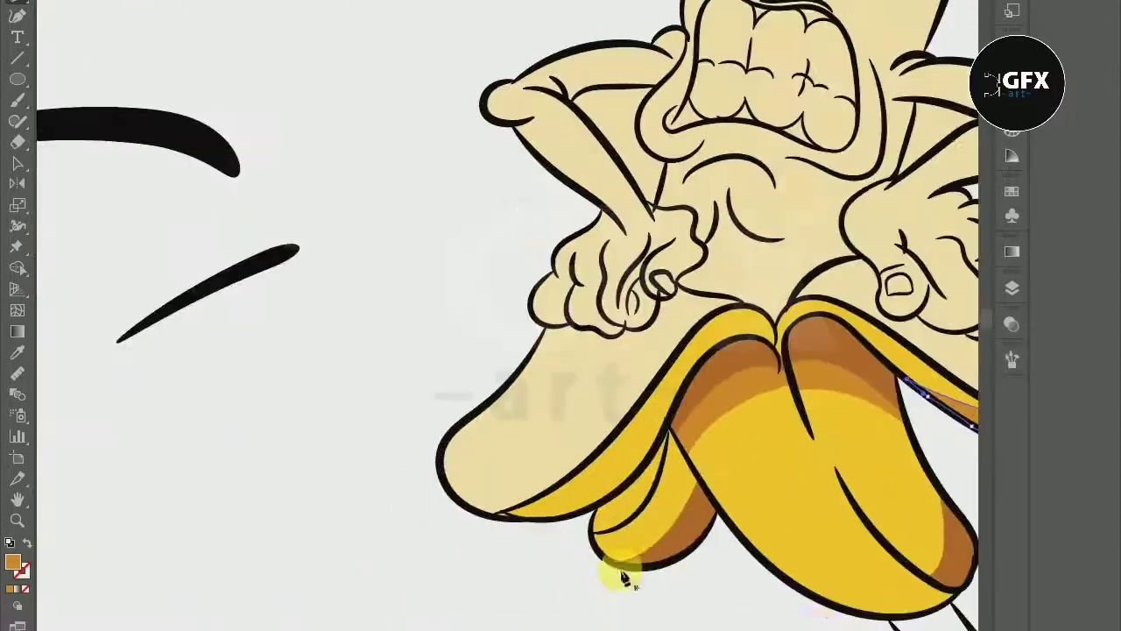
pyautogui.hotkey('ctrl', '=')
pyautogui.hotkey('ctrl', '=')
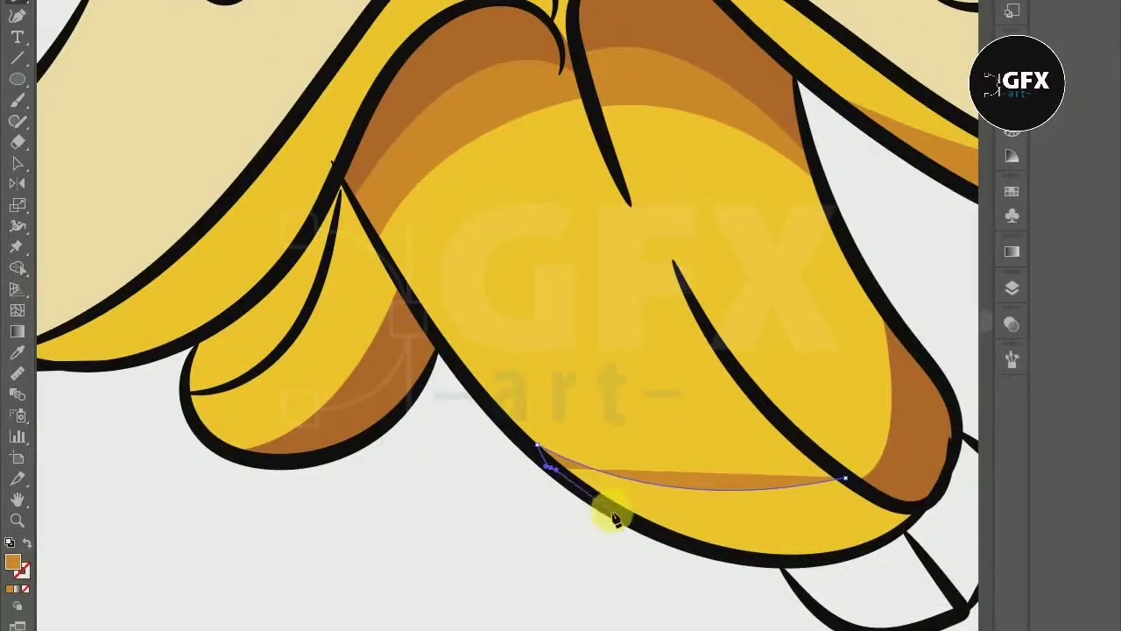
pyautogui.click(613, 513)
pyautogui.click(690, 544)
pyautogui.click(778, 559)
# Step: Zoom in and out to inspect the hand, peel flap and mouth
pyautogui.hotkey('ctrl', '-')
pyautogui.hotkey('ctrl', '-')
pyautogui.hotkey('ctrl', '-')
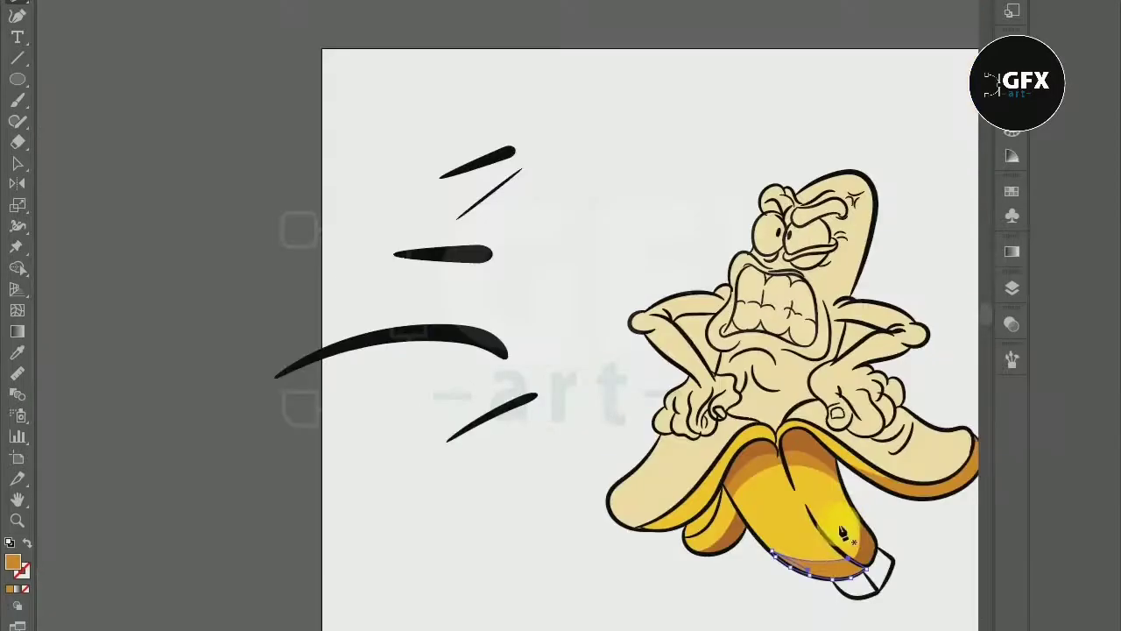
pyautogui.hotkey('ctrl', '=')
pyautogui.hotkey('ctrl', '=')
pyautogui.hotkey('ctrl', '=')
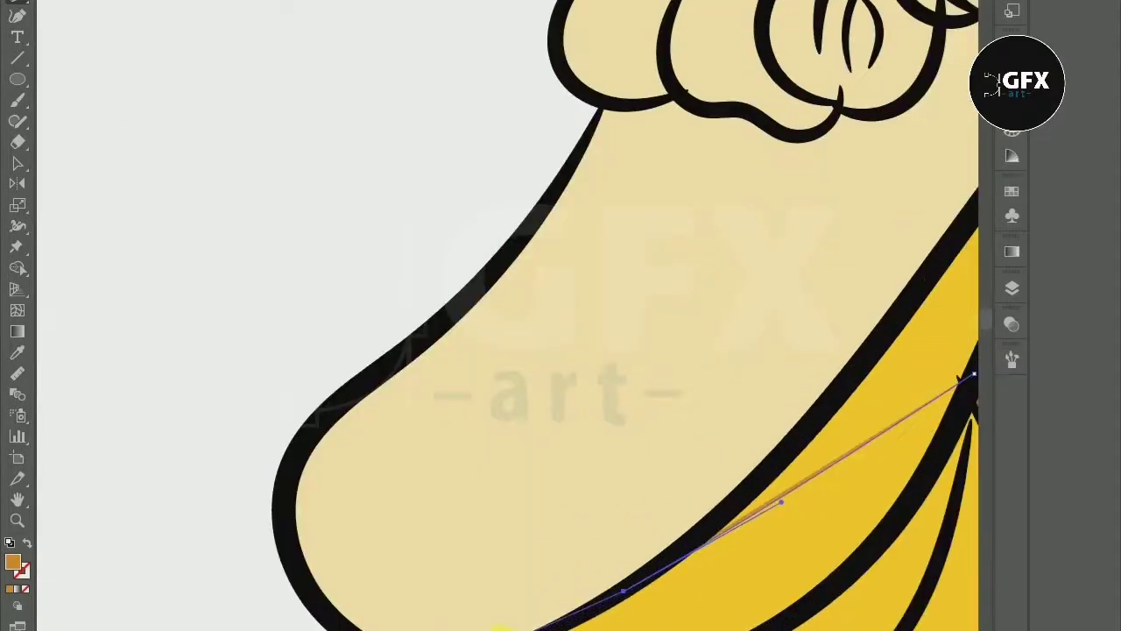
pyautogui.hotkey('ctrl', '-')
pyautogui.hotkey('ctrl', '-')
pyautogui.hotkey('ctrl', '-')
pyautogui.hotkey('ctrl', '=')
pyautogui.hotkey('ctrl', '=')
pyautogui.hotkey('ctrl', '=')
pyautogui.hotkey('ctrl', '-')
pyautogui.hotkey('ctrl', '=')
pyautogui.hotkey('ctrl', '=')
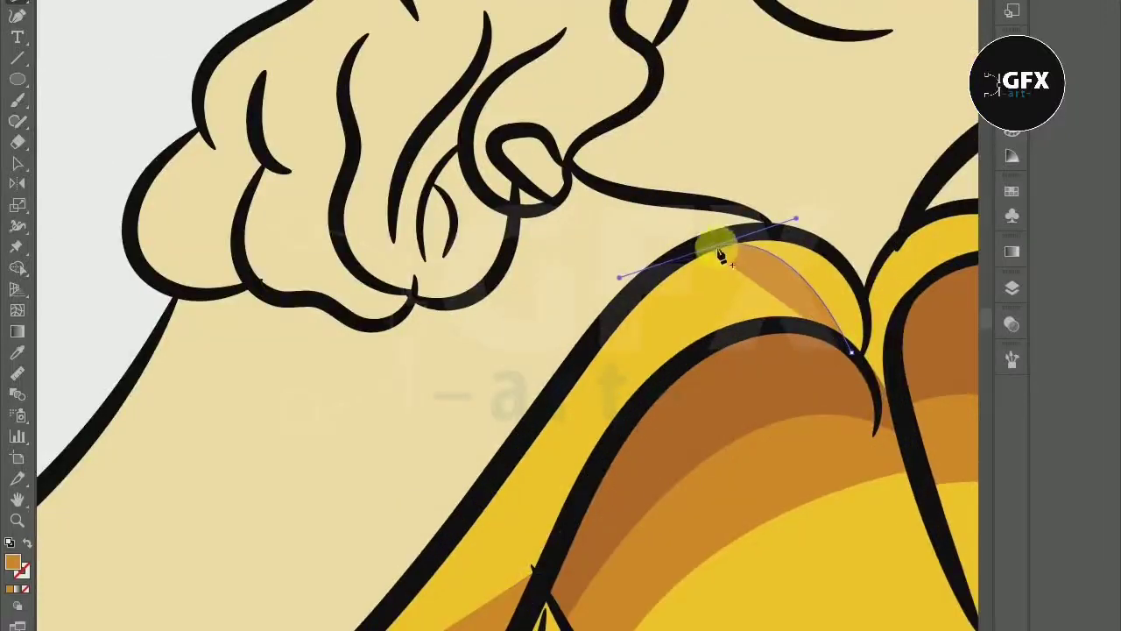
pyautogui.hotkey('ctrl', '-')
pyautogui.hotkey('ctrl', '-')
pyautogui.hotkey('ctrl', '=')
pyautogui.hotkey('ctrl', '=')
pyautogui.hotkey('ctrl', '=')
pyautogui.hotkey('ctrl', '=')
pyautogui.hotkey('ctrl', '=')
# Step: Trace the top and right side of the clenched teeth in off-white
pyautogui.click(408, 115)
pyautogui.click(467, 61)
pyautogui.click(541, 44)
pyautogui.click(677, 134)
pyautogui.click(698, 208)
pyautogui.click(779, 181)
# Step: Complete the teeth outline along the bottom of the mouth and tooth cusps
pyautogui.hotkey('ctrl', '-')
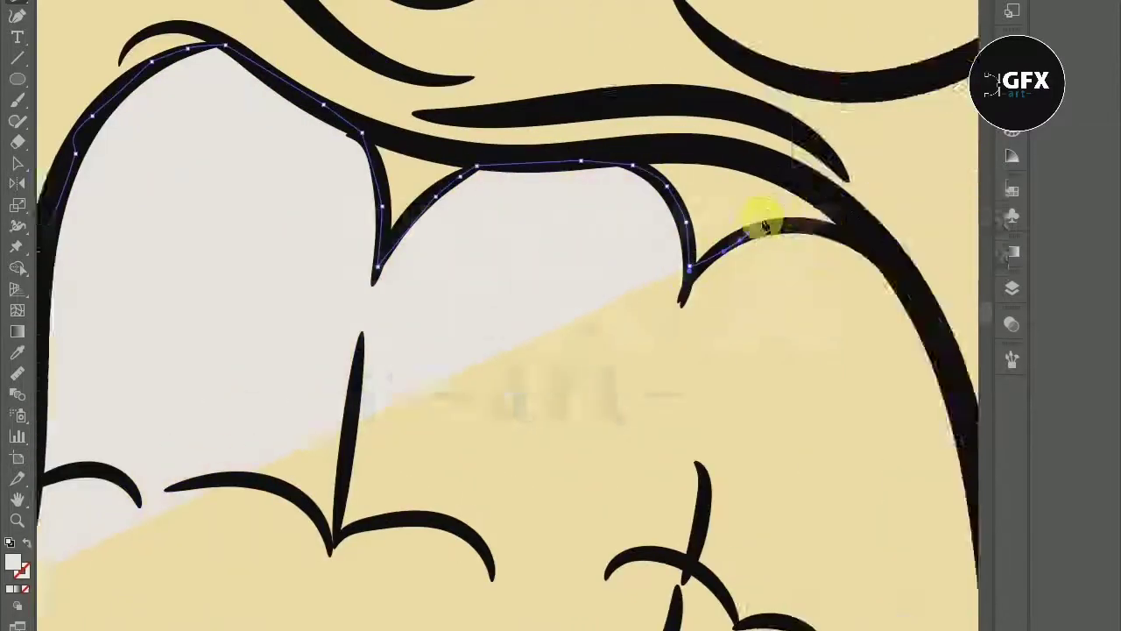
pyautogui.hotkey('ctrl', '-')
pyautogui.hotkey('ctrl', '=')
pyautogui.click(892, 403)
pyautogui.hotkey('ctrl', '=')
pyautogui.click(695, 551)
pyautogui.click(458, 251)
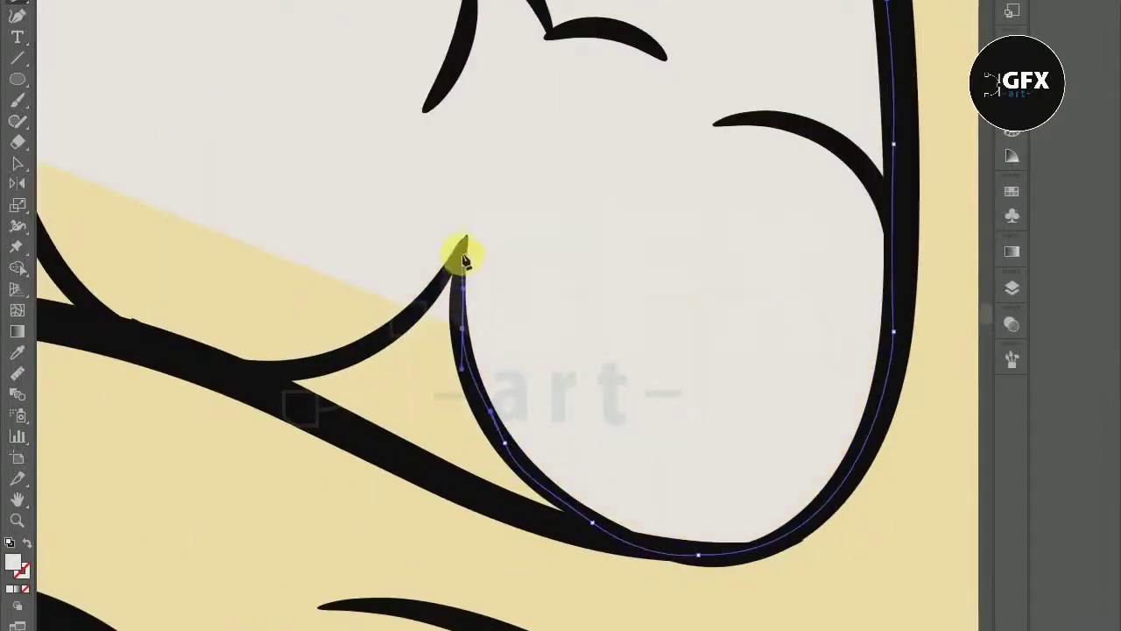
pyautogui.hotkey('ctrl', '=')
pyautogui.hotkey('ctrl', '=')
pyautogui.hotkey('ctrl', '-')
pyautogui.hotkey('ctrl', '-')
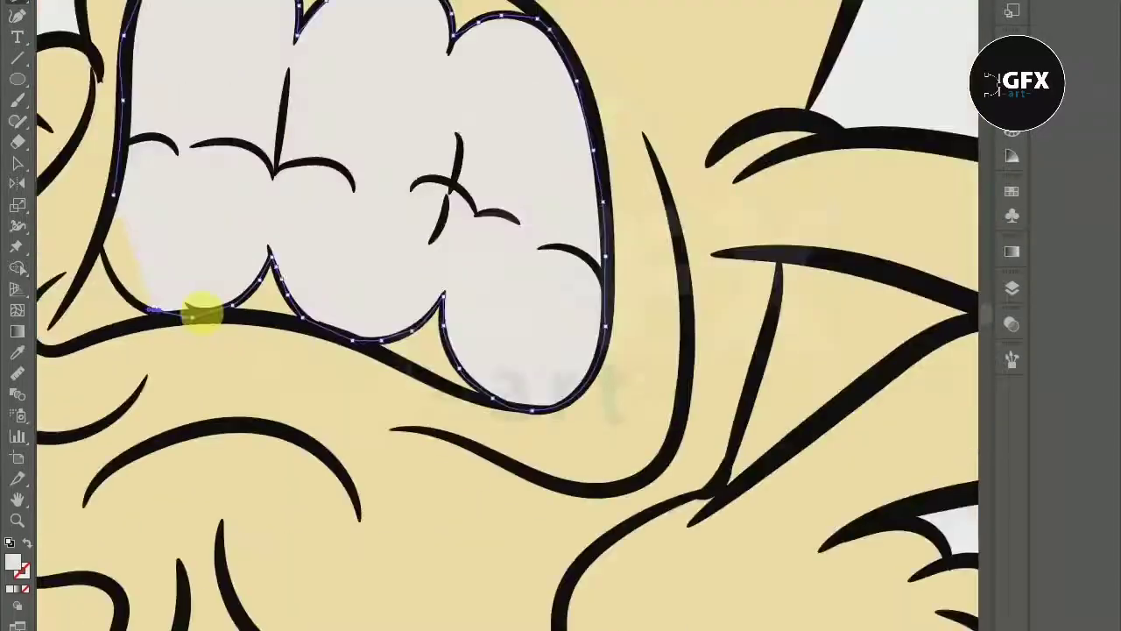
pyautogui.hotkey('ctrl', '=')
pyautogui.hotkey('ctrl', '=')
pyautogui.hotkey('ctrl', '-')
pyautogui.hotkey('ctrl', '-')
# Step: Trace the top of an eye white outline in off-white
pyautogui.click(238, 201)
pyautogui.click(563, 50)
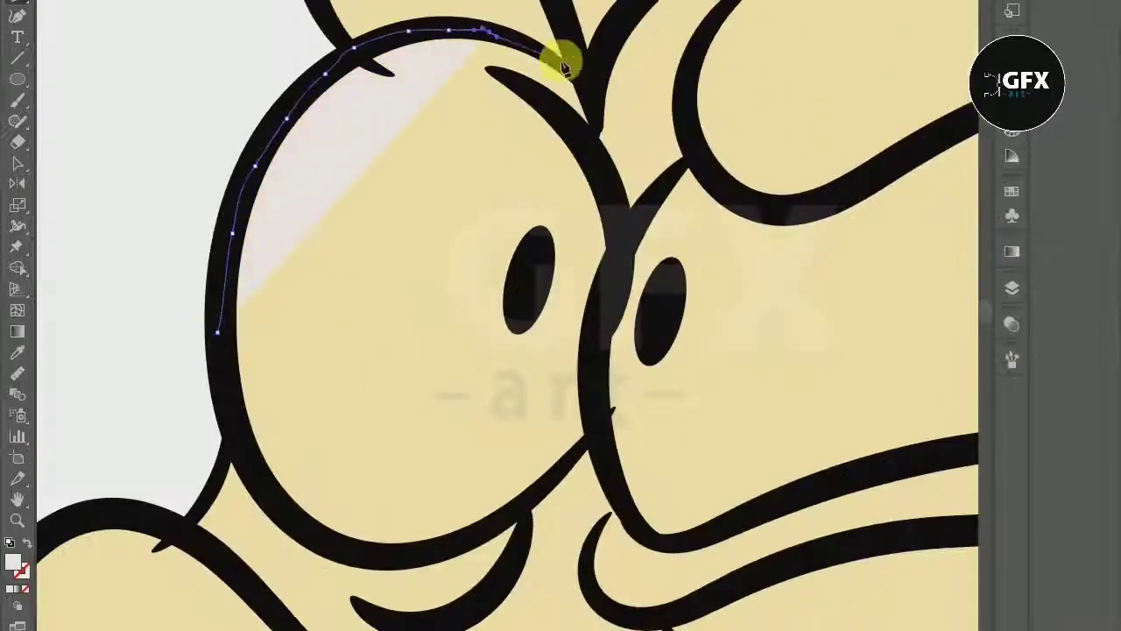
pyautogui.click(525, 237)
pyautogui.click(697, 211)
pyautogui.hotkey('ctrl', '-')
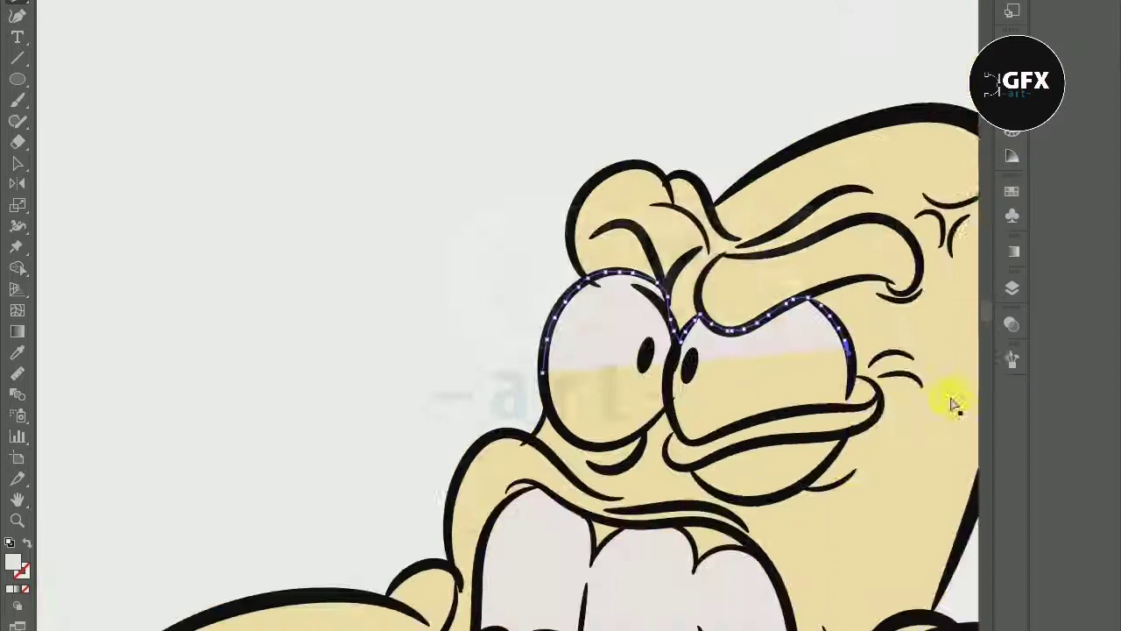
pyautogui.hotkey('ctrl', '=')
# Step: Close the eye white along its lower edge and deselect the white shapes
pyautogui.click(619, 499)
pyautogui.click(248, 561)
pyautogui.hotkey('ctrl', '-')
pyautogui.hotkey('ctrl', '=')
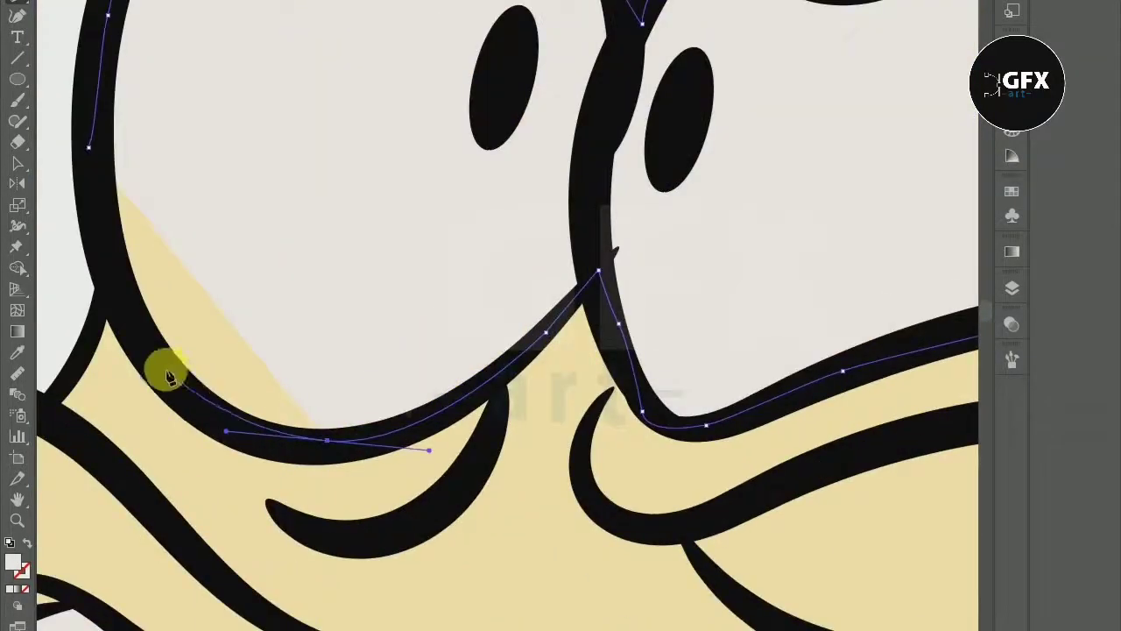
pyautogui.hotkey('ctrl', '-')
pyautogui.hotkey('ctrl', '0')
pyautogui.click(17, 163)
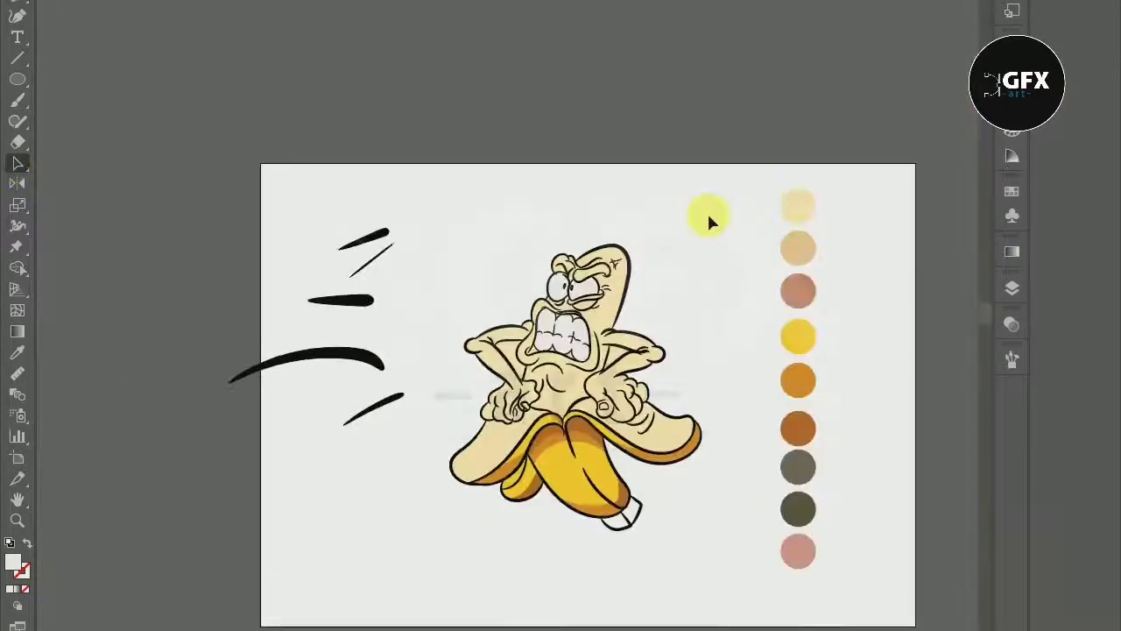
# Step: Pick the reddish-brown swatch as the fill colour
pyautogui.hotkey('ctrl', '=')
pyautogui.hscroll(-5, 522, 272)
pyautogui.click(13, 125)
pyautogui.scroll(1, 226, 182)
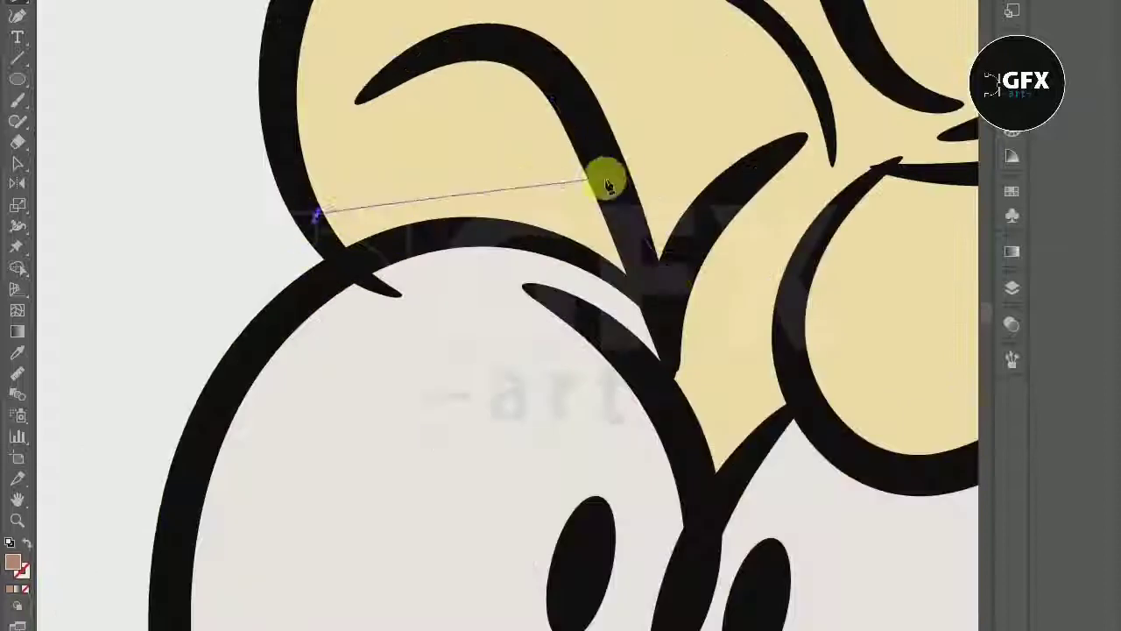
# Step: Draw a reddish-brown shadow under the brow and curve one along the eye crease
pyautogui.click(603, 180)
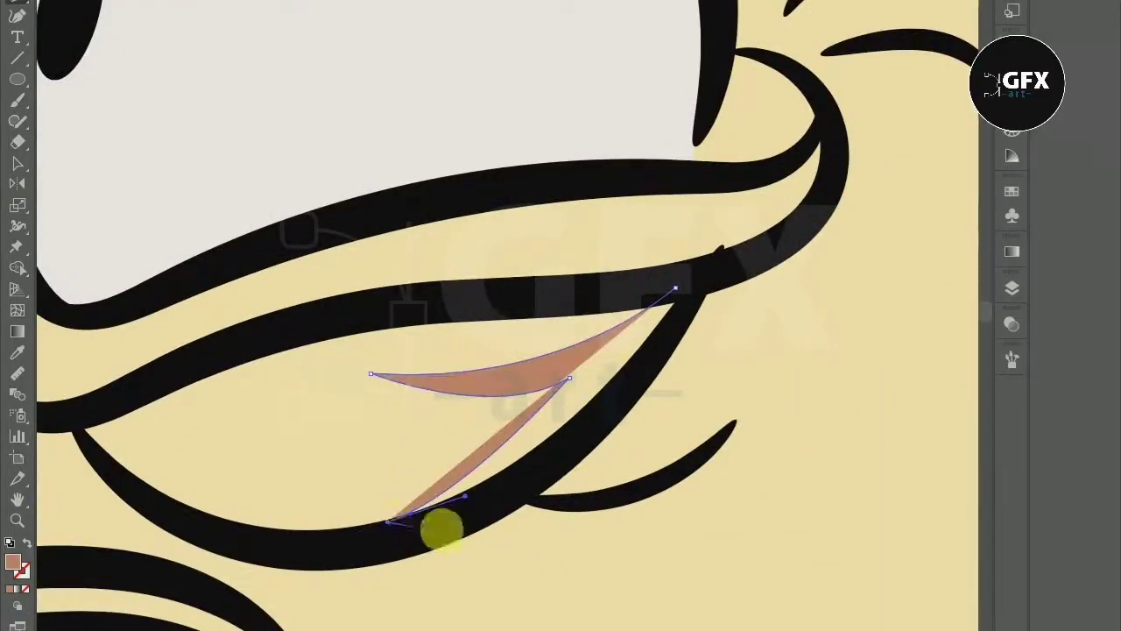
pyautogui.hotkey('ctrl', 'z')
pyautogui.click(586, 451)
pyautogui.click(674, 289)
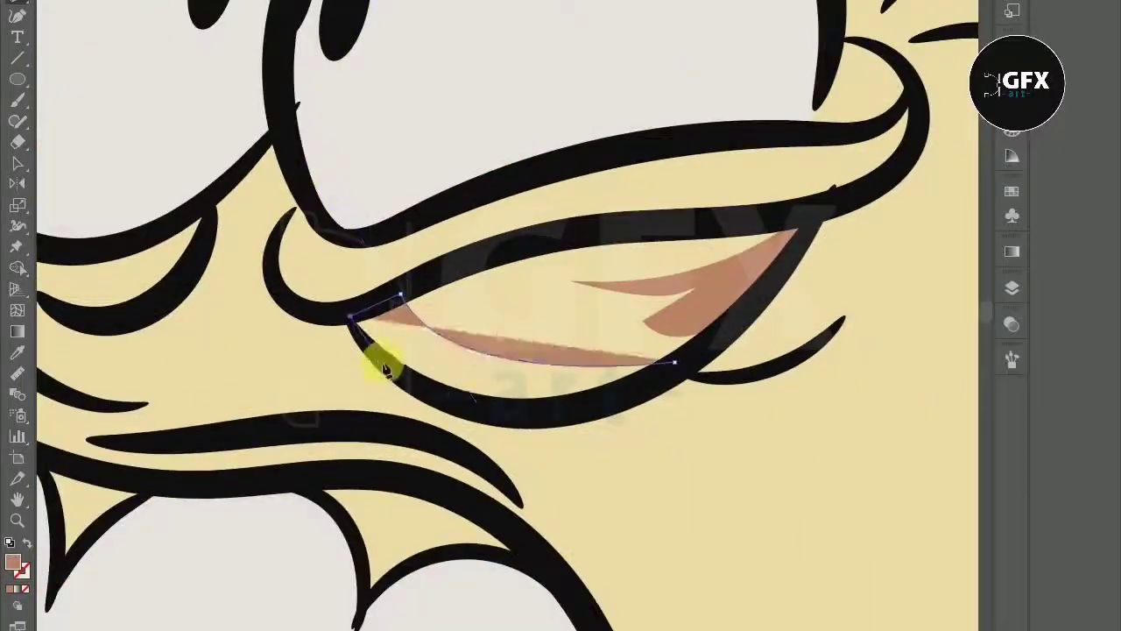
pyautogui.moveTo(385, 370); pyautogui.dragTo(590, 401)
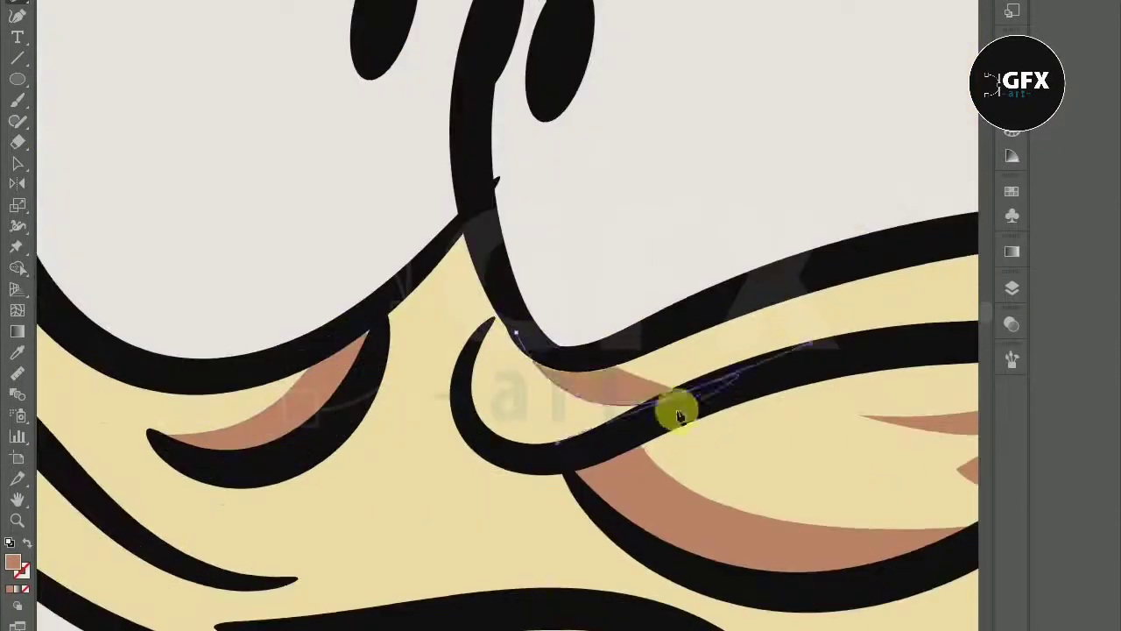
pyautogui.click(483, 321)
# Step: Finish and close the brown shadow shape along the nose
pyautogui.scroll(5, 384, 543)
pyautogui.moveTo(215, 598); pyautogui.dragTo(430, 292)
pyautogui.scroll(-3, 638, 451)
pyautogui.scroll(3, 656, 88)
pyautogui.scroll(3, 560, 366)
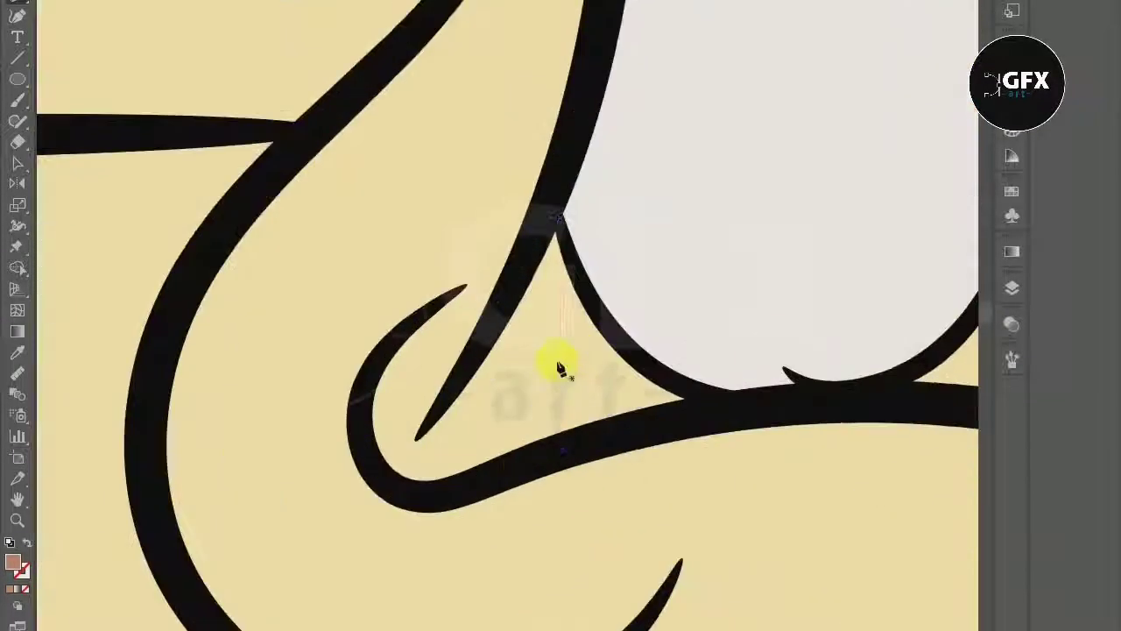
pyautogui.click(563, 220)
pyautogui.scroll(-3, 563, 220)
# Step: Draw a closed curved brown shadow beside the mouth
pyautogui.click(409, 236)
pyautogui.moveTo(361, 451); pyautogui.dragTo(346, 473)
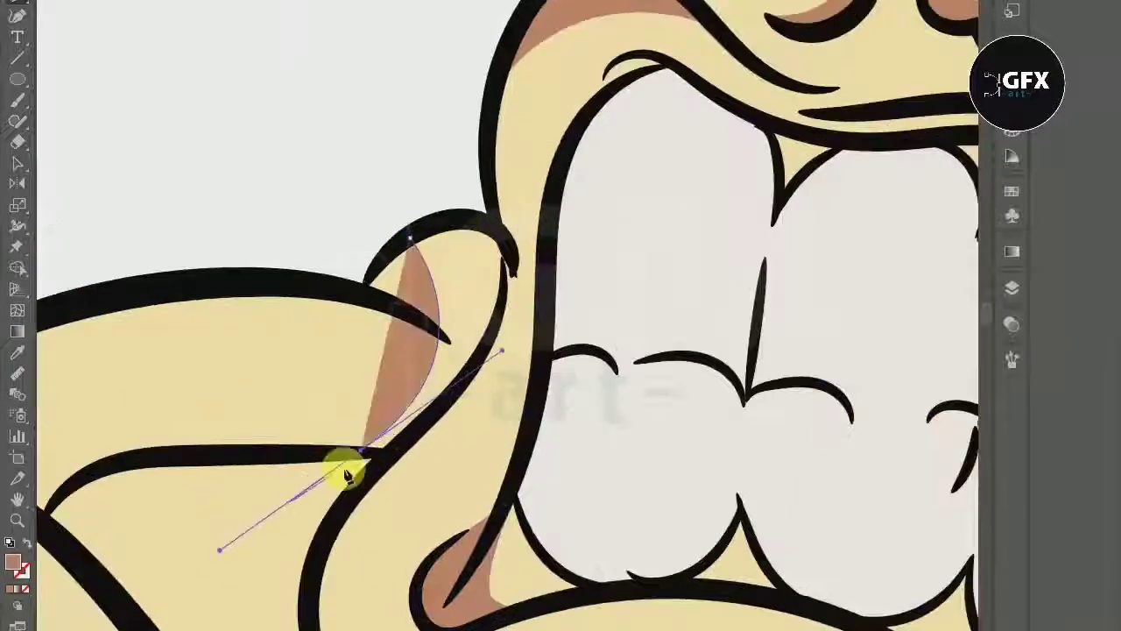
pyautogui.click(512, 274)
pyautogui.scroll(-3, 512, 274)
pyautogui.scroll(3, 454, 351)
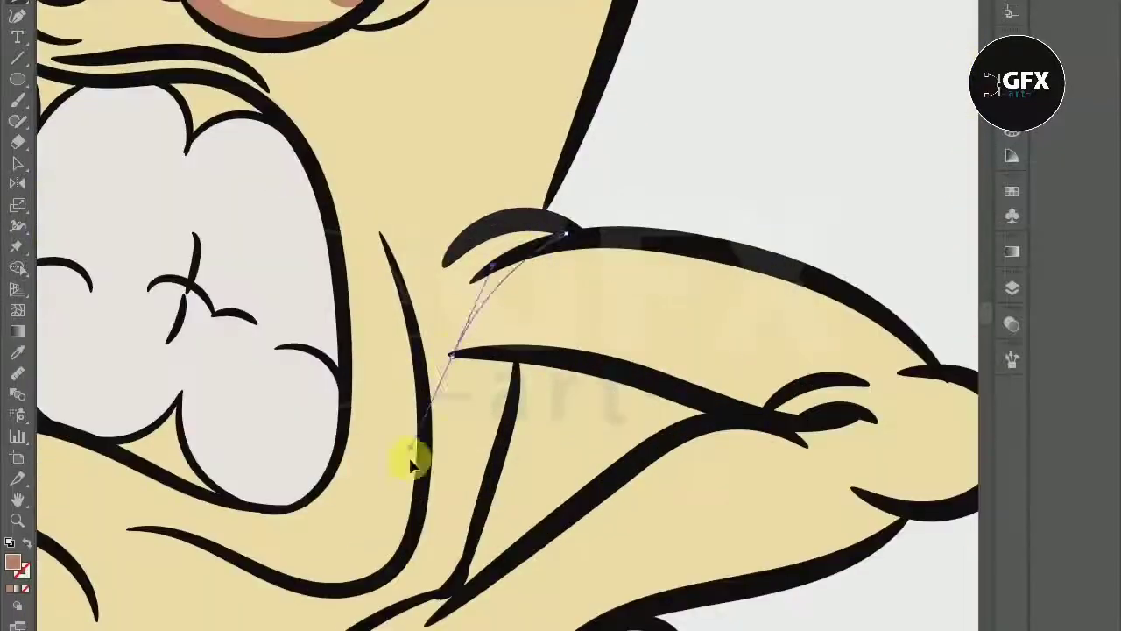
pyautogui.click(565, 233)
pyautogui.scroll(-3, 565, 232)
pyautogui.scroll(3, 768, 470)
# Step: Draw a brown shadow along the arm and around the hand's edge
pyautogui.click(712, 304)
pyautogui.moveTo(596, 412)
pyautogui.mouseDown()
pyautogui.moveTo(571, 419)
pyautogui.moveTo(561, 385)
pyautogui.mouseUp()
pyautogui.click(758, 396)
pyautogui.scroll(-3, 759, 396)
pyautogui.scroll(3, 571, 450)
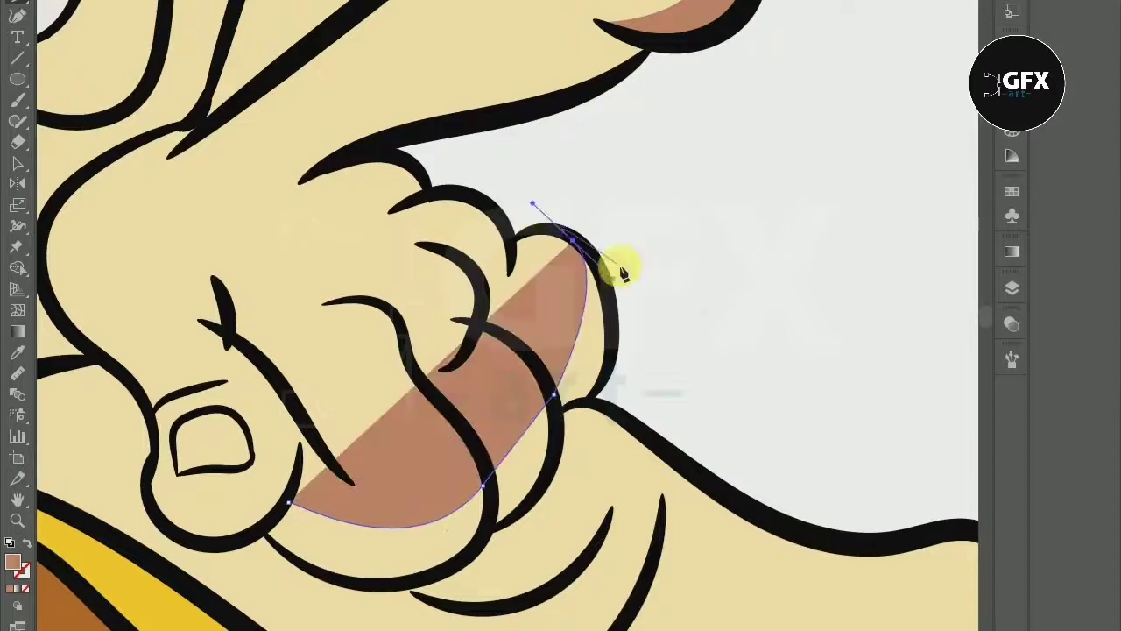
pyautogui.click(613, 326)
pyautogui.click(588, 400)
pyautogui.scroll(2, 588, 400)
pyautogui.scroll(2, 450, 571)
pyautogui.click(77, 392)
# Step: Add two brown crescent shadows on the hand
pyautogui.scroll(-2, 155, 394)
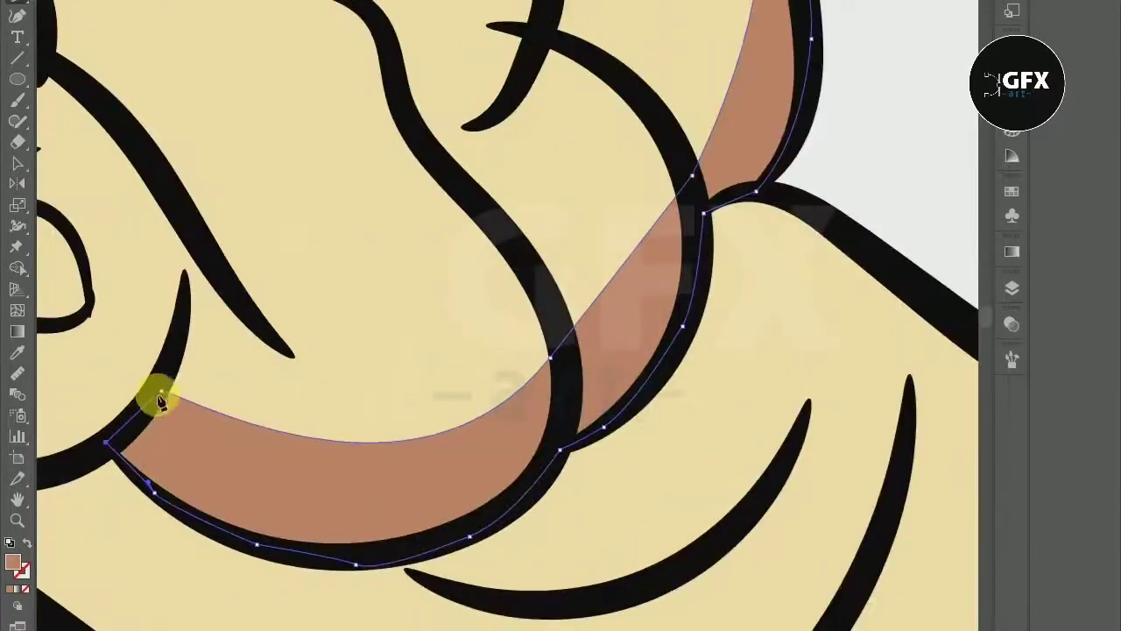
pyautogui.scroll(-2, 320, 268)
pyautogui.click(375, 102)
pyautogui.click(404, 267)
pyautogui.click(460, 203)
pyautogui.click(375, 102)
pyautogui.scroll(2, 375, 102)
pyautogui.click(307, 150)
pyautogui.click(546, 262)
pyautogui.click(376, 113)
pyautogui.scroll(-3, 357, 378)
pyautogui.scroll(2, 357, 378)
# Step: Draw a brown crescent shadow under the thumb
pyautogui.click(113, 388)
pyautogui.click(313, 325)
pyautogui.click(243, 458)
pyautogui.click(106, 388)
pyautogui.scroll(-2, 149, 375)
pyautogui.scroll(2, 147, 374)
pyautogui.scroll(-2, 163, 325)
pyautogui.scroll(3, 242, 408)
# Step: Add brown shadows beside the cheek and along the hand crease
pyautogui.click(102, 263)
pyautogui.click(318, 465)
pyautogui.click(101, 264)
pyautogui.scroll(-2, 92, 306)
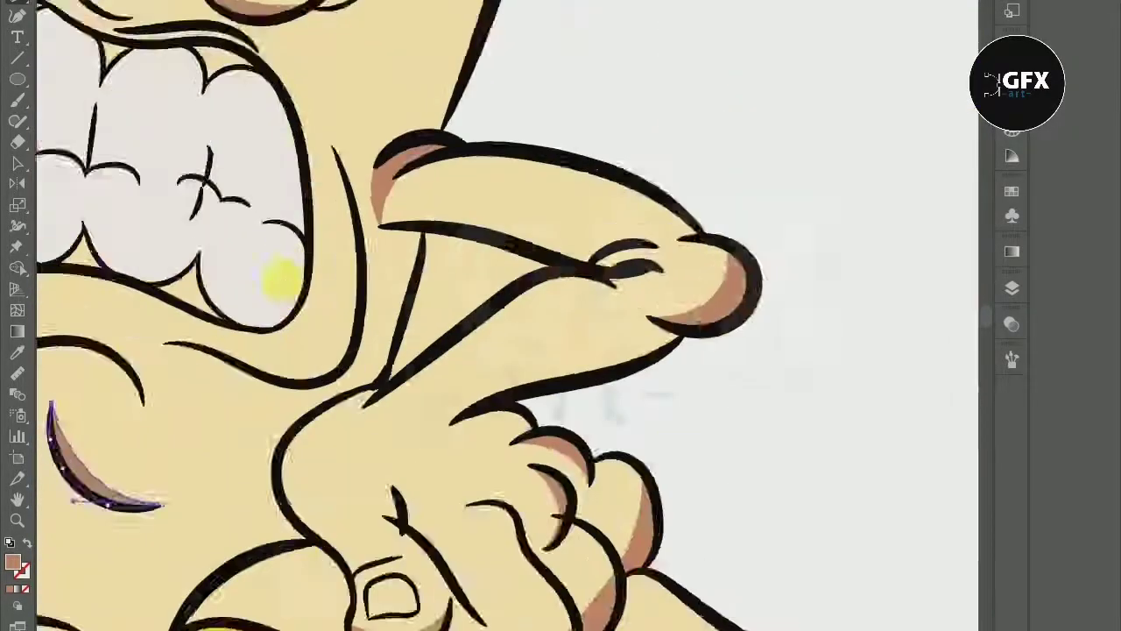
pyautogui.scroll(3, 280, 280)
pyautogui.click(376, 226)
pyautogui.click(87, 412)
pyautogui.click(362, 401)
pyautogui.scroll(-3, 276, 389)
pyautogui.scroll(3, 276, 390)
# Step: Begin a curved brown shadow below the teeth
pyautogui.click(337, 451)
pyautogui.moveTo(610, 470); pyautogui.dragTo(655, 568)
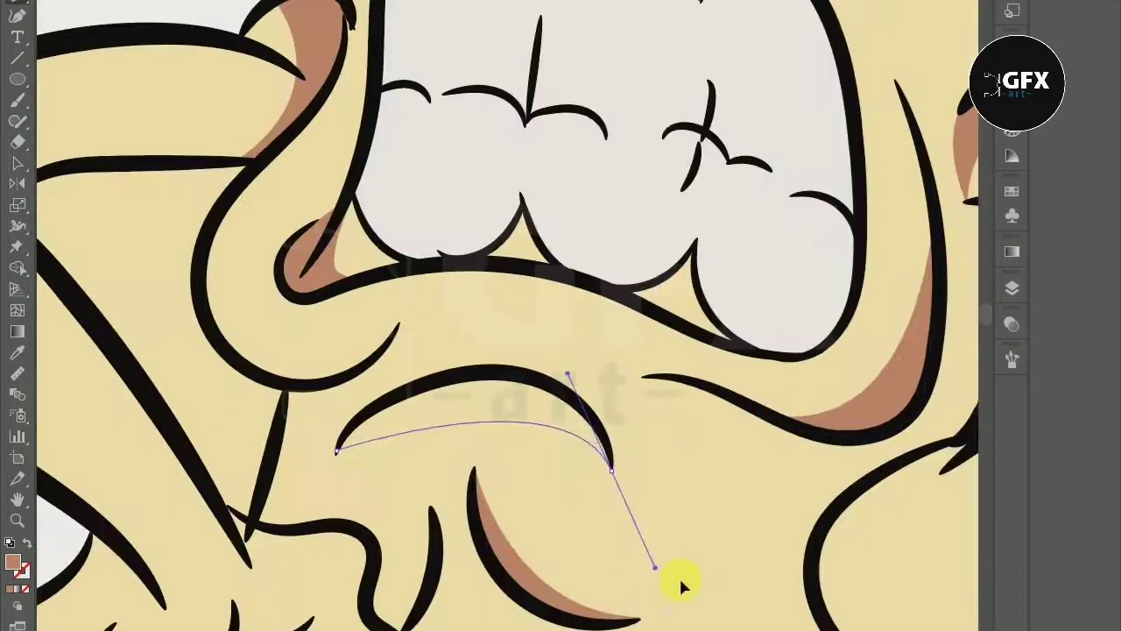
pyautogui.scroll(-3, 320, 481)
pyautogui.scroll(3, 295, 496)
pyautogui.scroll(1, 263, 499)
# Step: Extend the brown shadow with anchors across the hand and fist
pyautogui.click(342, 359)
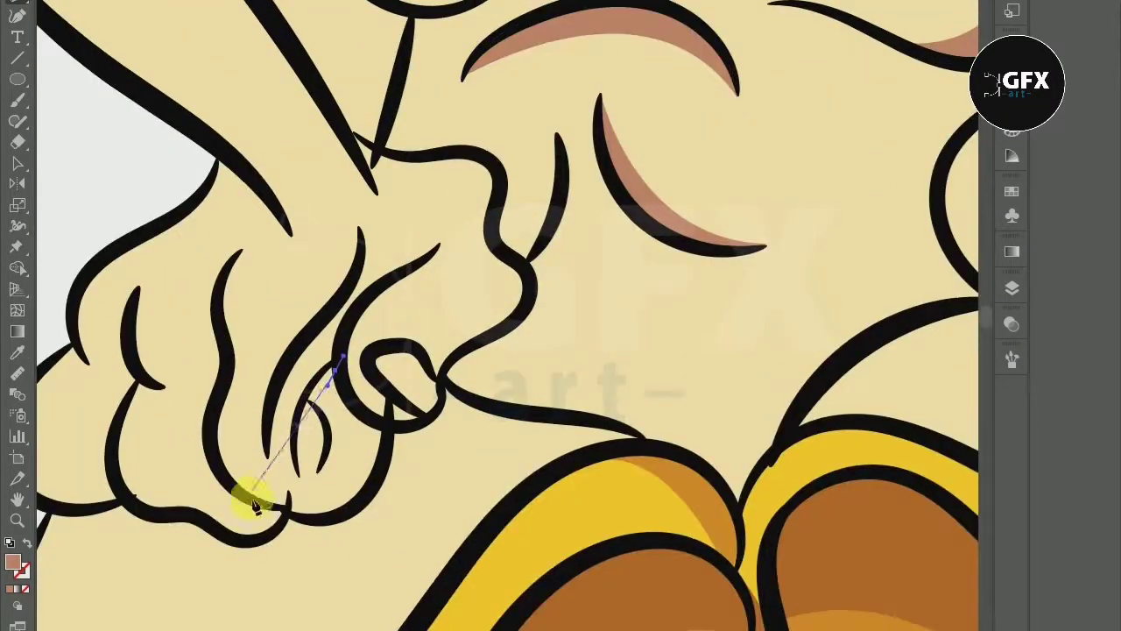
pyautogui.scroll(-3, 389, 429)
pyautogui.scroll(3, 306, 430)
pyautogui.click(135, 386)
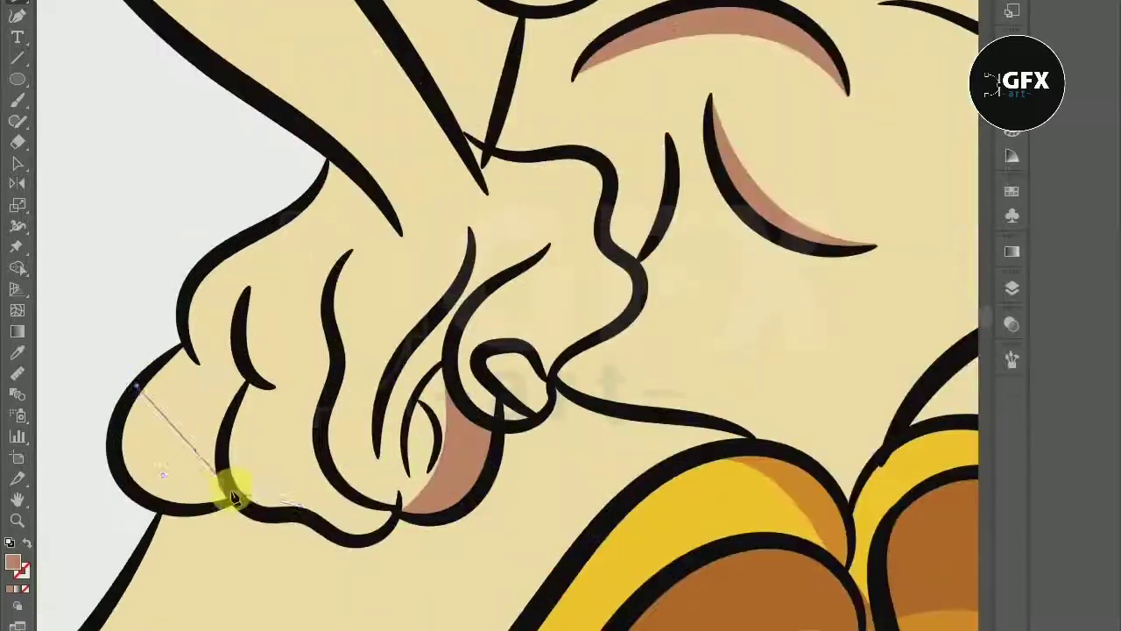
pyautogui.scroll(2, 338, 531)
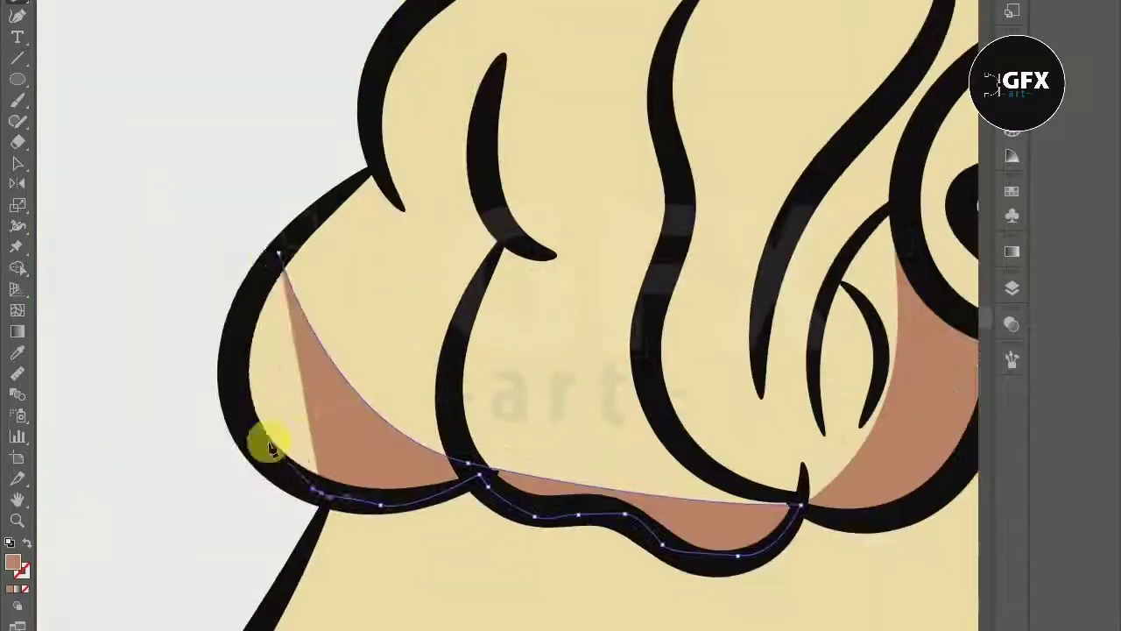
pyautogui.scroll(-3, 268, 443)
pyautogui.scroll(3, 191, 308)
pyautogui.scroll(-3, 354, 372)
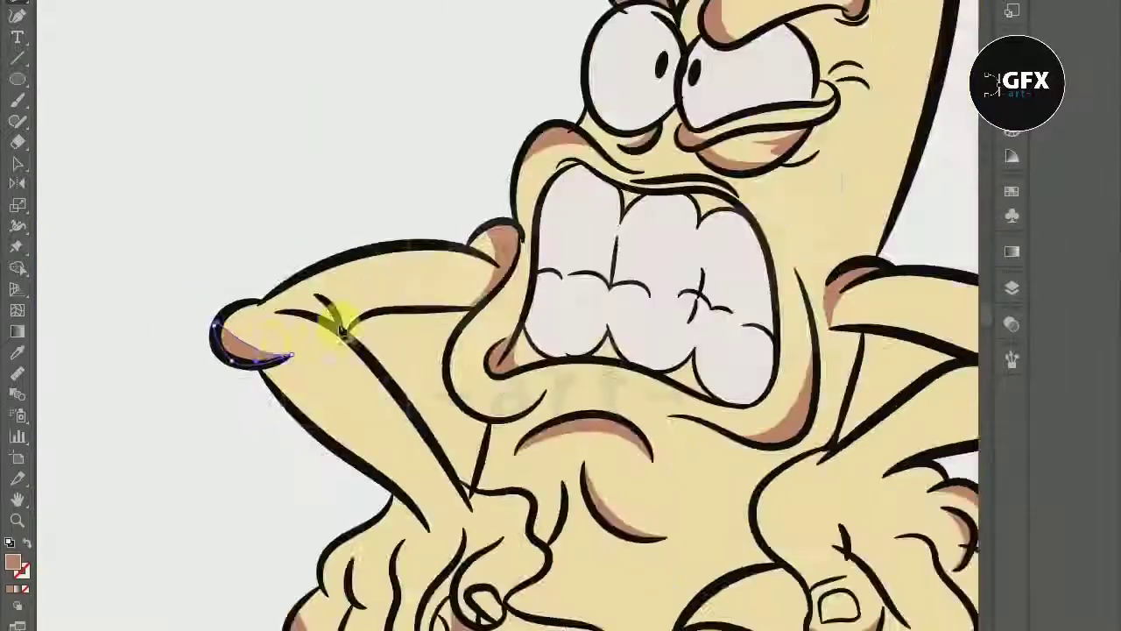
pyautogui.scroll(2, 325, 318)
pyautogui.scroll(2, 593, 518)
# Step: Draw and close a curved brown shadow on the chin
pyautogui.click(432, 506)
pyautogui.moveTo(628, 532); pyautogui.dragTo(730, 438)
pyautogui.click(432, 506)
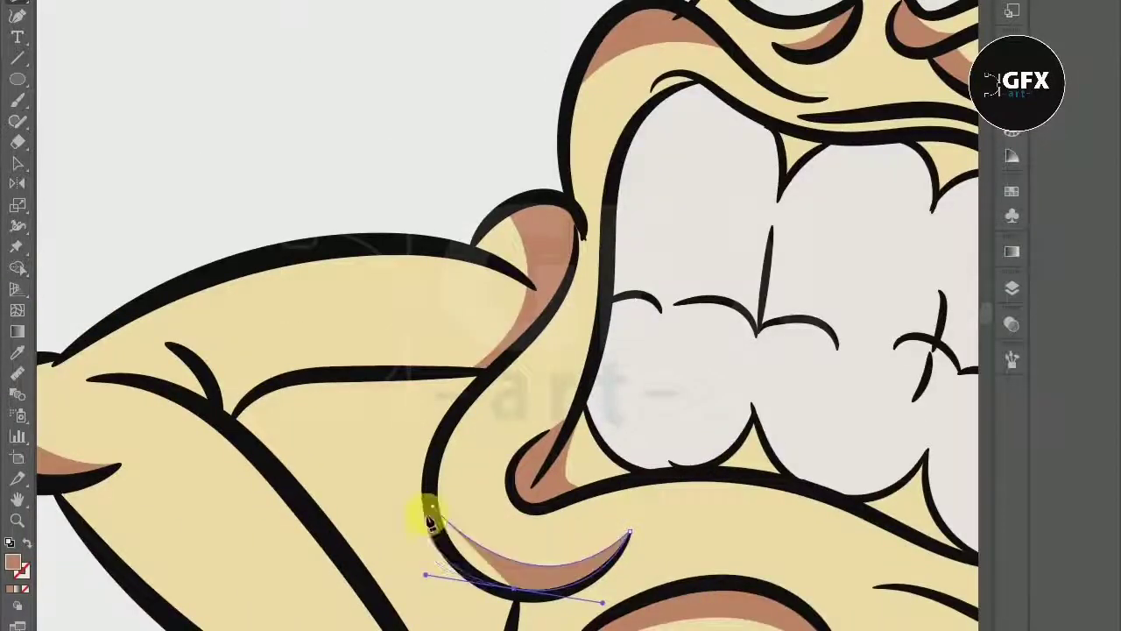
pyautogui.scroll(-3, 359, 608)
pyautogui.scroll(2, 534, 531)
# Step: Start a curved brown shadow on the nose
pyautogui.click(324, 531)
pyautogui.scroll(1, 491, 578)
pyautogui.moveTo(520, 570); pyautogui.dragTo(468, 614)
pyautogui.scroll(1, 470, 613)
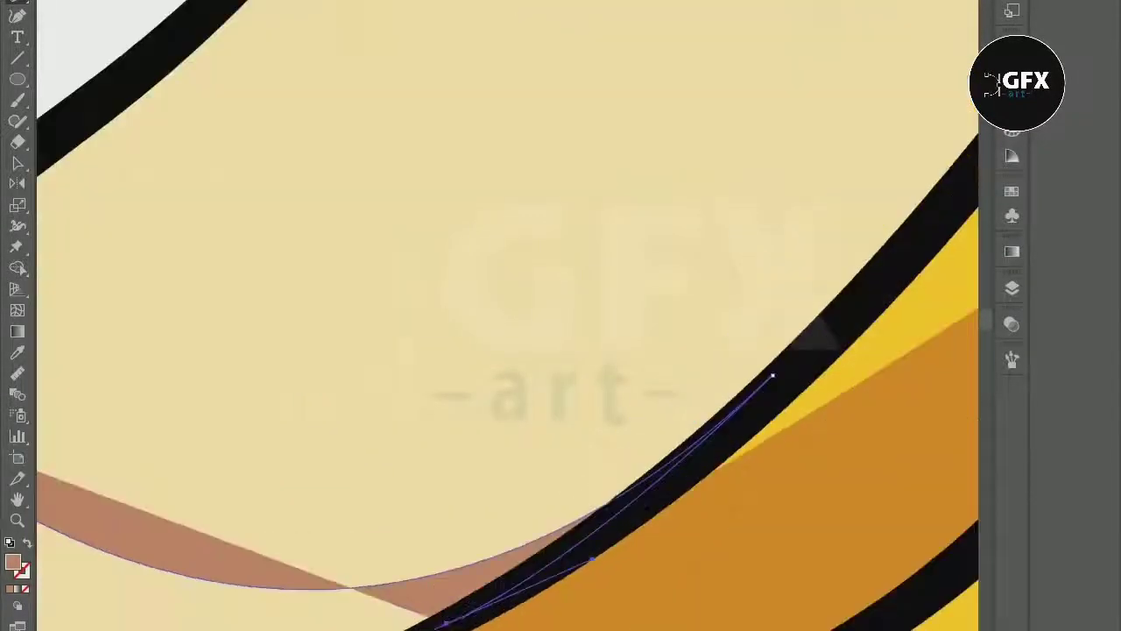
pyautogui.scroll(-2, 263, 500)
pyautogui.scroll(-3, 263, 500)
pyautogui.scroll(1, 526, 372)
pyautogui.scroll(3, 525, 373)
# Step: Shape a curved brown shadow along the arm
pyautogui.click(333, 315)
pyautogui.moveTo(476, 450); pyautogui.dragTo(499, 608)
pyautogui.scroll(-2, 526, 237)
pyautogui.scroll(-2, 483, 114)
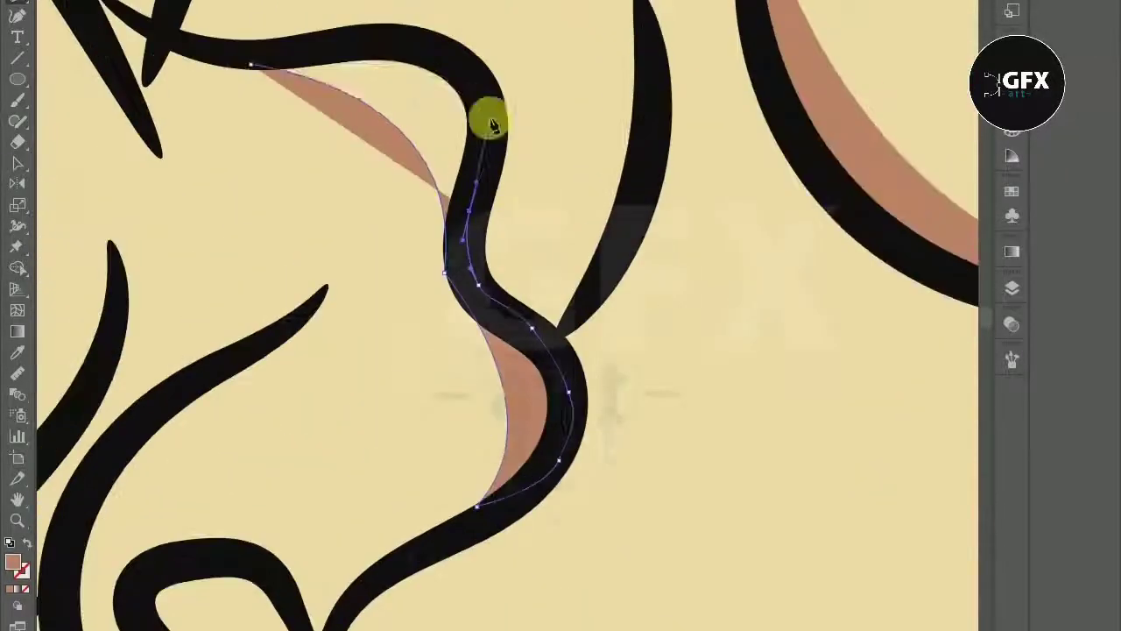
pyautogui.scroll(-3, 275, 170)
pyautogui.scroll(-1, 642, 613)
# Step: Curve a tan highlight above the brow and put the highlights on Layer 5
pyautogui.scroll(1, 175, 237)
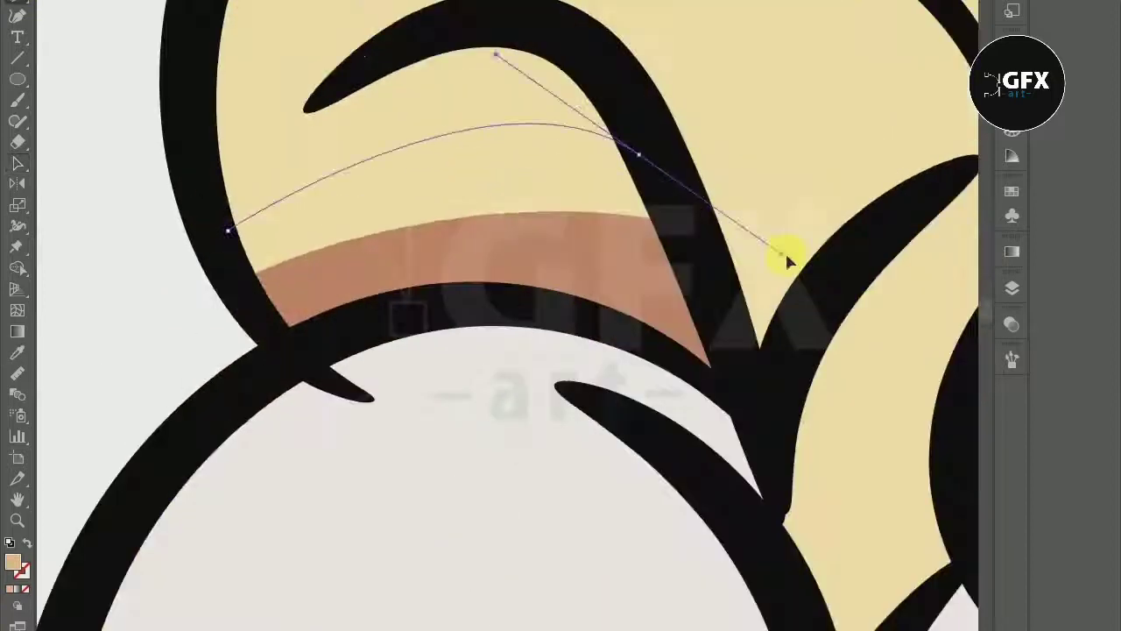
pyautogui.moveTo(785, 253); pyautogui.dragTo(869, 225)
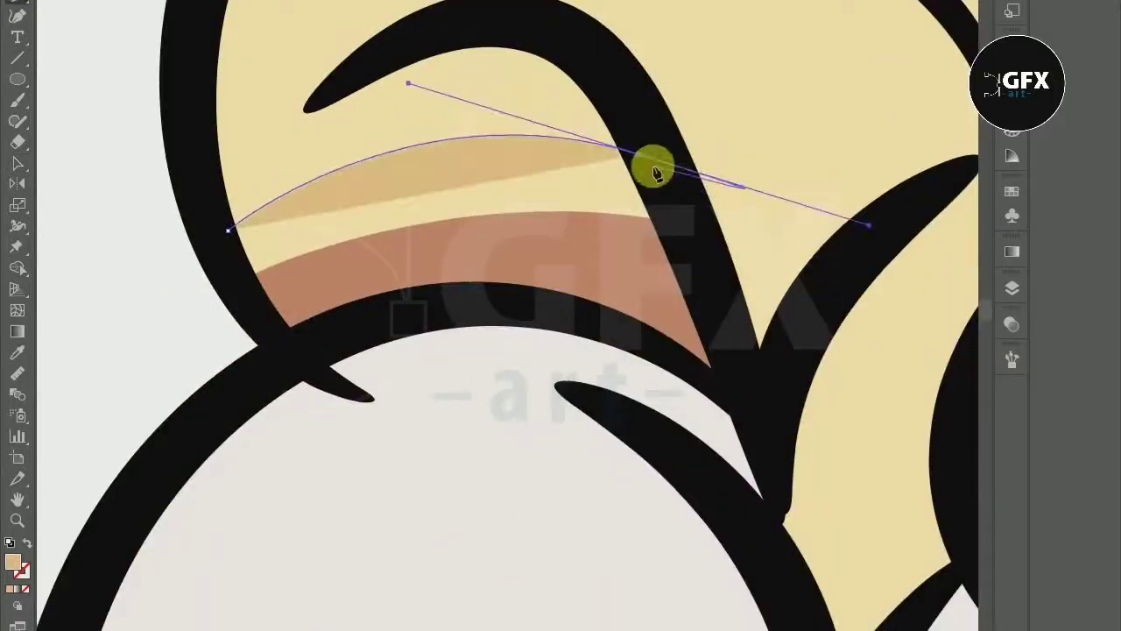
pyautogui.click(250, 287)
pyautogui.click(1012, 288)
pyautogui.click(931, 343)
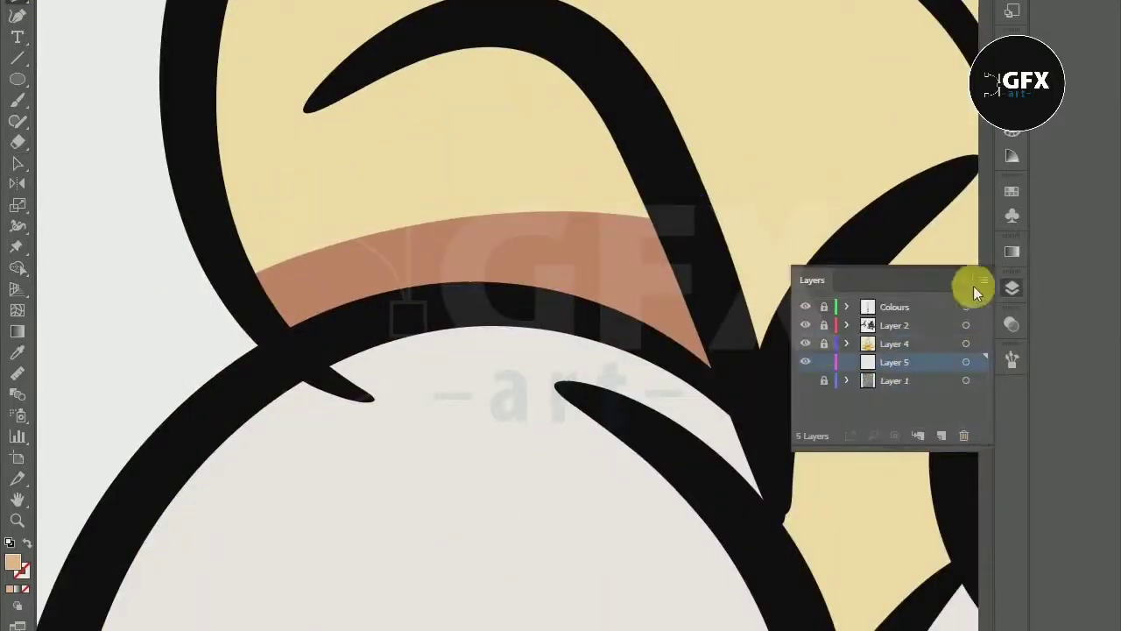
pyautogui.click(1012, 289)
pyautogui.scroll(-2, 631, 331)
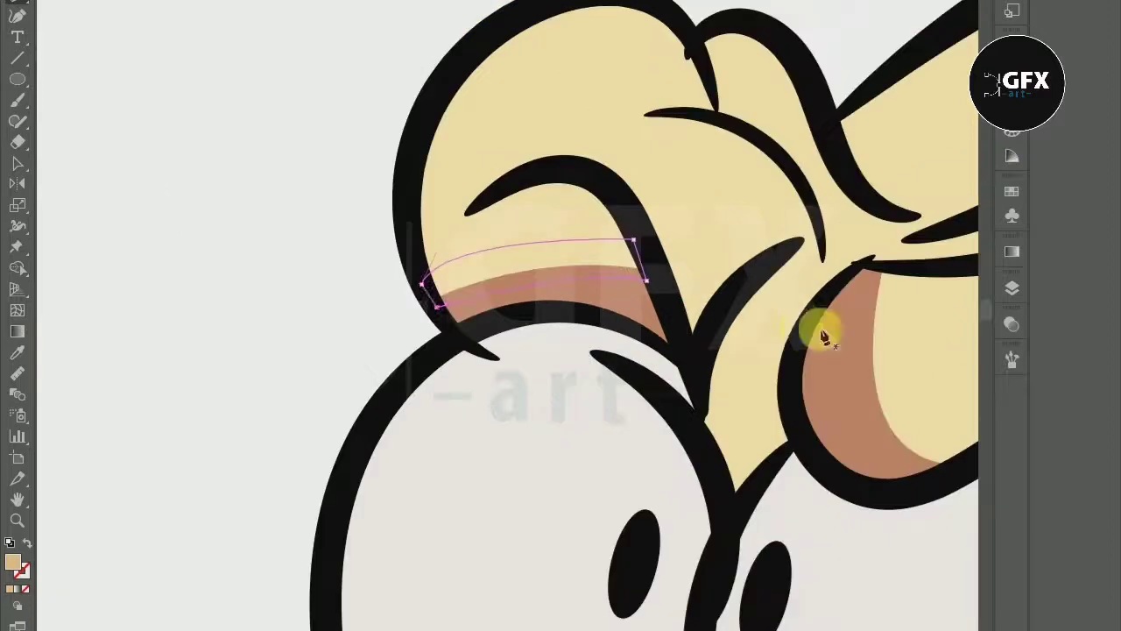
pyautogui.click(1012, 288)
pyautogui.scroll(2, 780, 263)
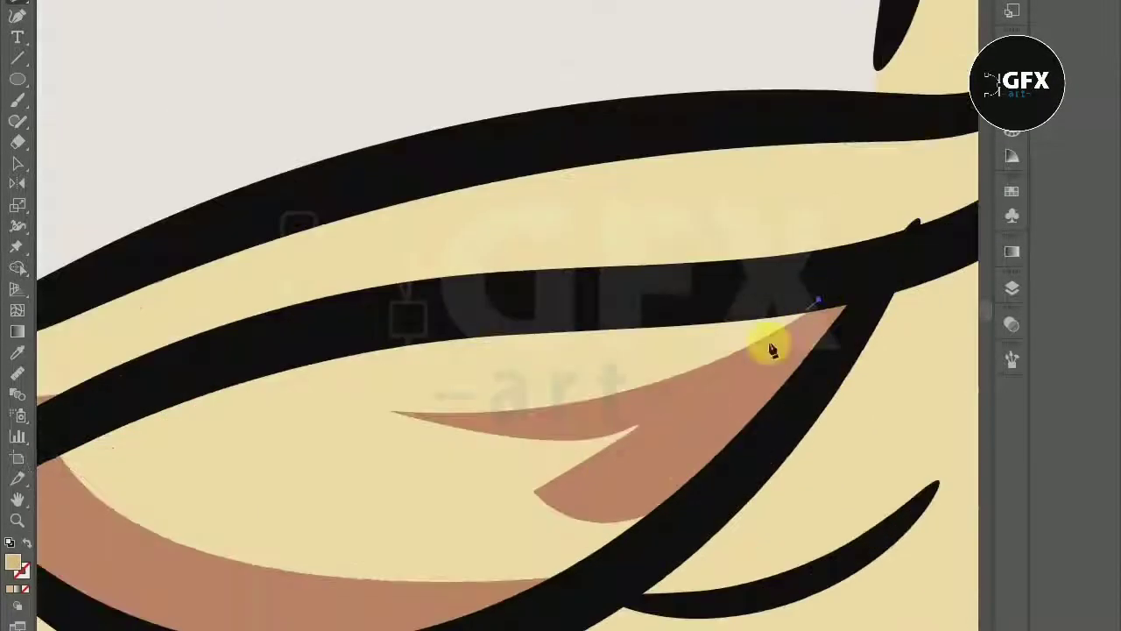
# Step: Draw a closed tan highlight on the nose, undoing misplaced anchors
pyautogui.moveTo(523, 510); pyautogui.dragTo(675, 500)
pyautogui.moveTo(713, 304); pyautogui.dragTo(744, 210)
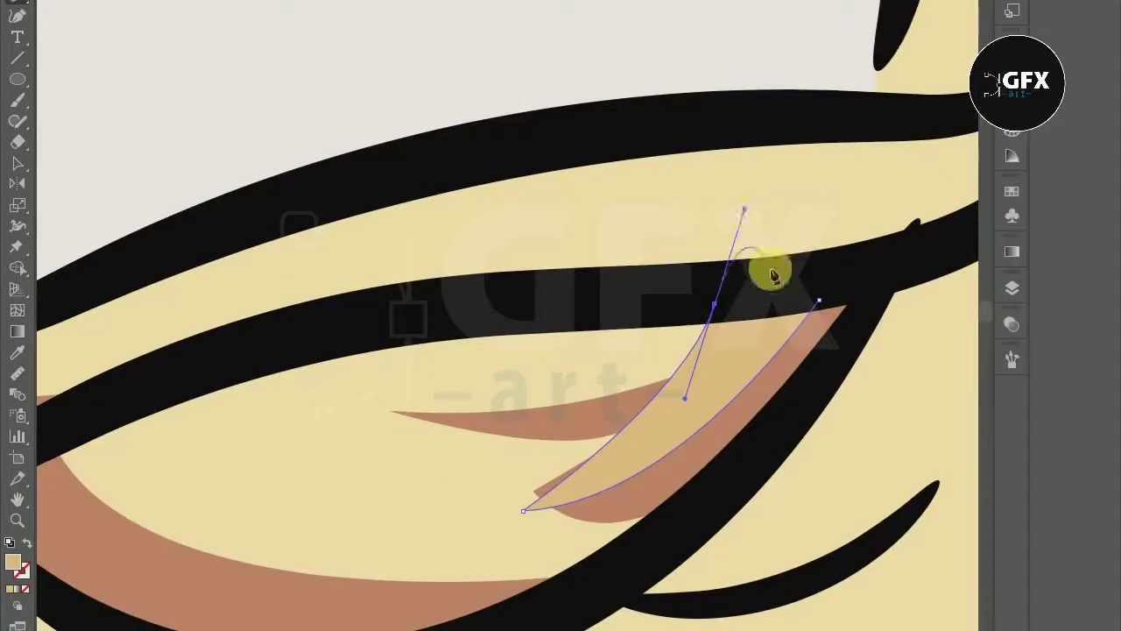
pyautogui.hotkey('ctrl', 'z')
pyautogui.hotkey('ctrl', 'z')
pyautogui.moveTo(818, 300); pyautogui.dragTo(838, 293)
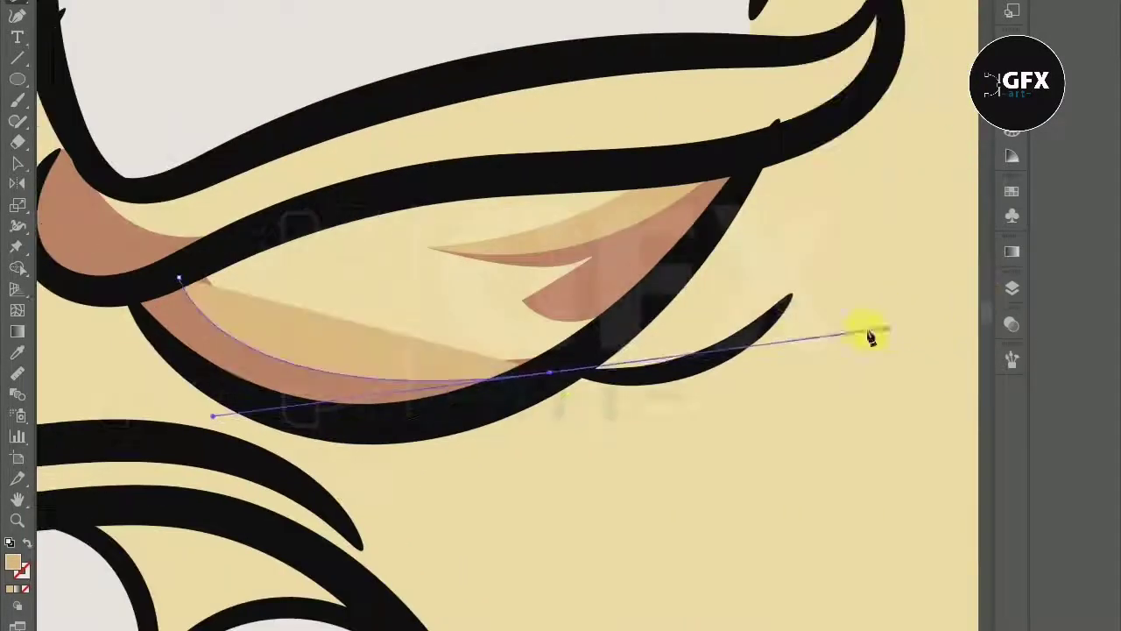
# Step: Add curved tan highlights on the eyelid, the cheek fold and under the eye
pyautogui.click(588, 347)
pyautogui.moveTo(234, 256); pyautogui.dragTo(225, 232)
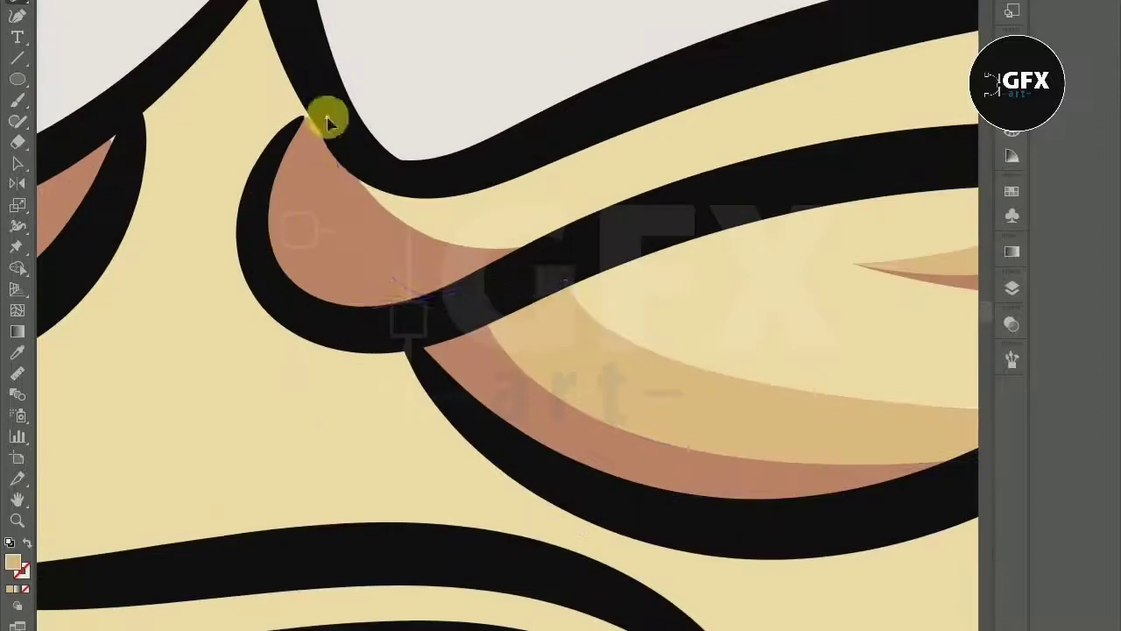
pyautogui.moveTo(443, 295); pyautogui.dragTo(570, 240)
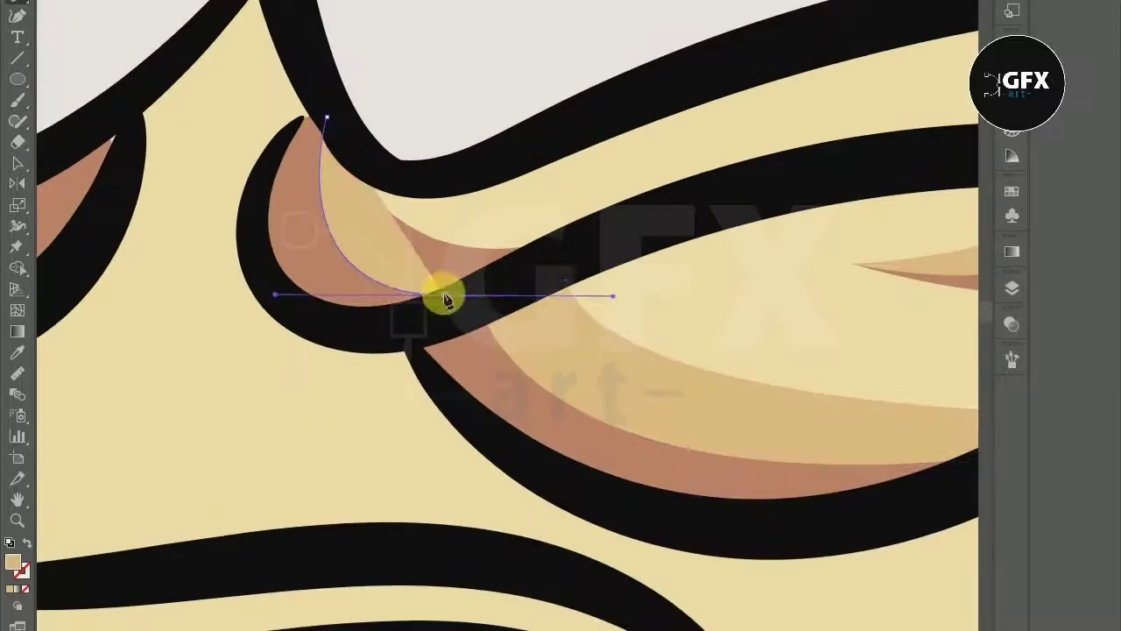
pyautogui.moveTo(388, 164); pyautogui.dragTo(377, 53)
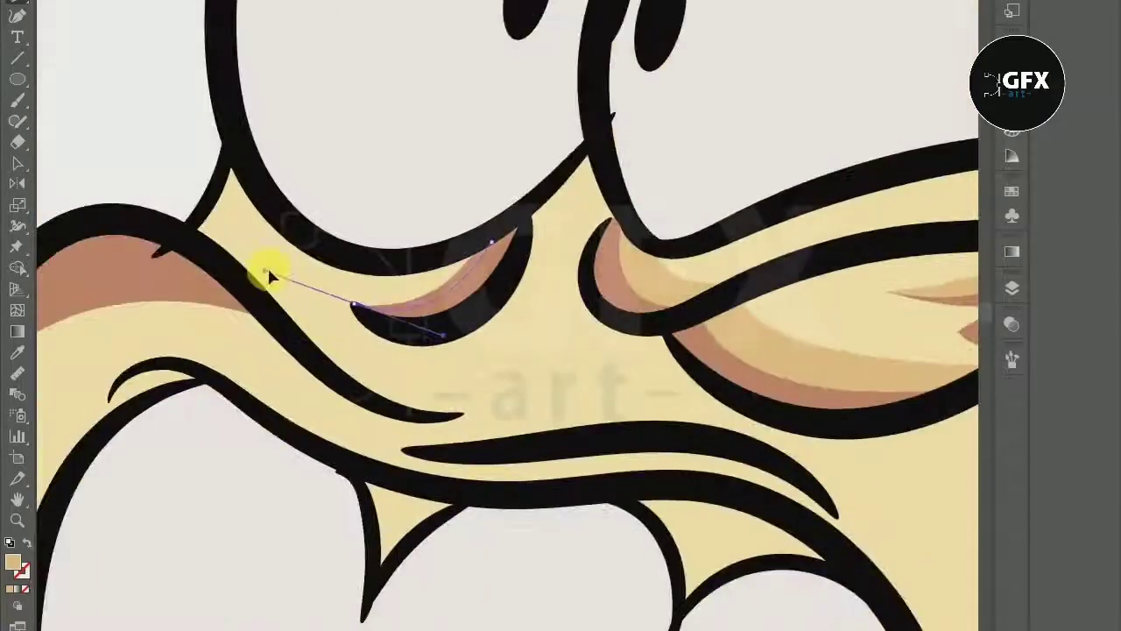
pyautogui.scroll(2, 289, 267)
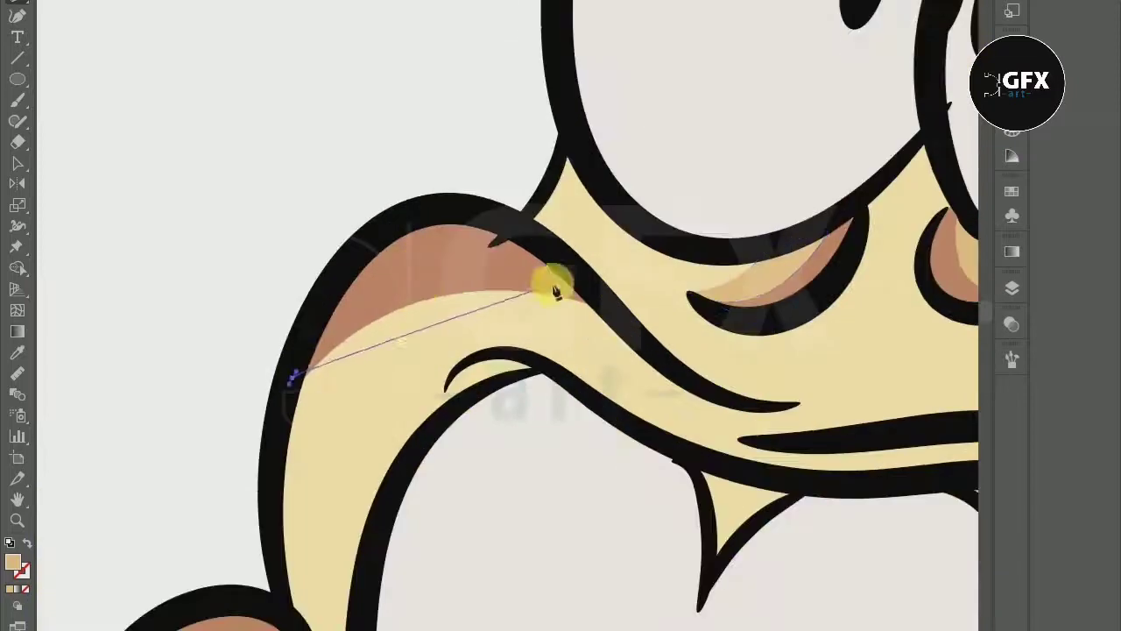
pyautogui.moveTo(585, 289); pyautogui.dragTo(771, 383)
pyautogui.moveTo(292, 378); pyautogui.dragTo(286, 470)
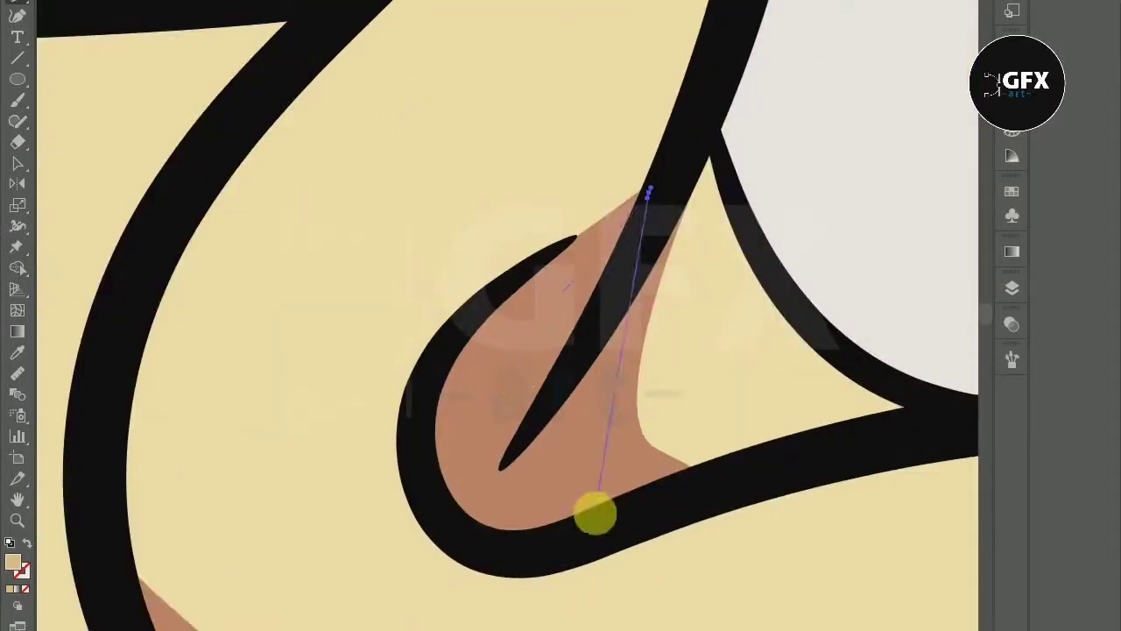
# Step: Draw a curved tan highlight shape in the nose fold
pyautogui.click(763, 469)
pyautogui.moveTo(679, 181); pyautogui.dragTo(705, 65)
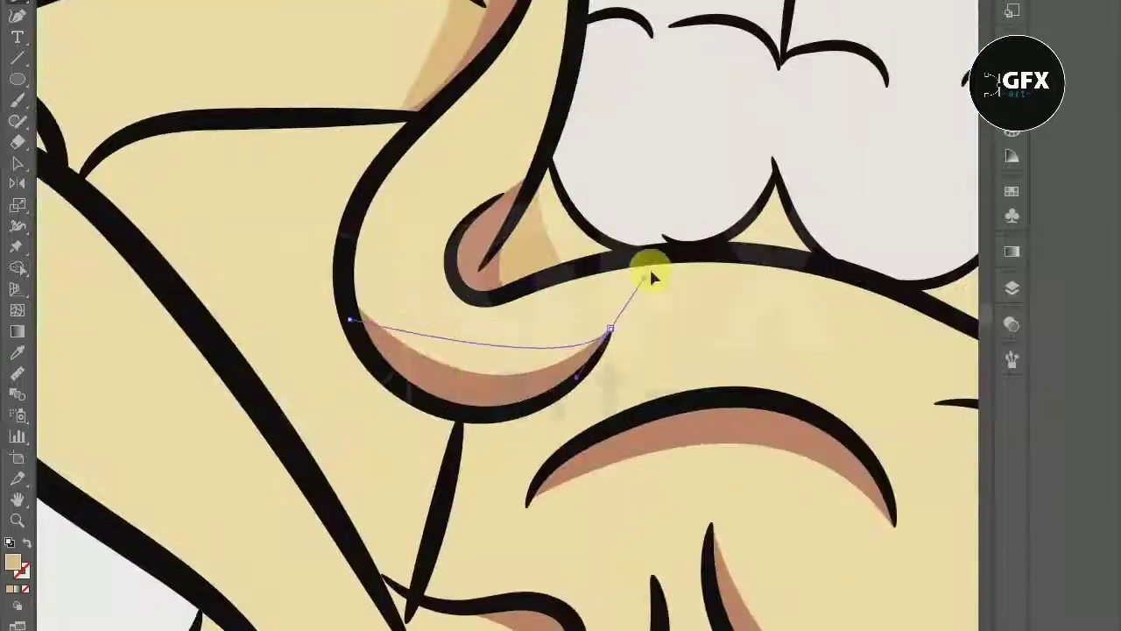
pyautogui.moveTo(651, 276); pyautogui.dragTo(716, 200)
pyautogui.click(611, 331)
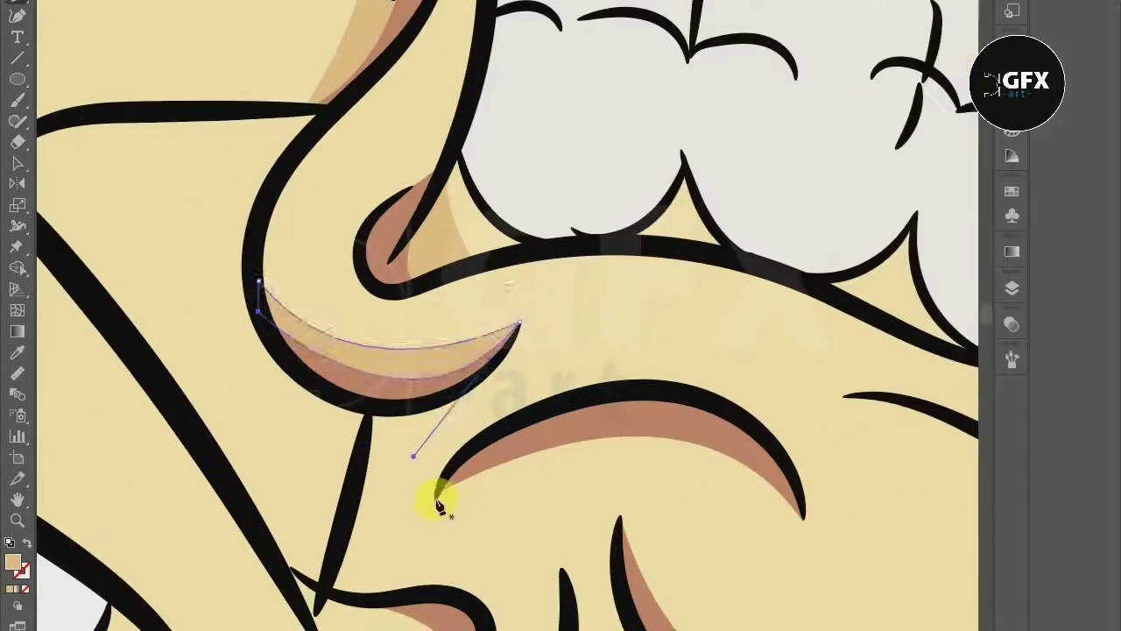
# Step: Draw and close a tan highlight shape on the lower lip
pyautogui.click(439, 500)
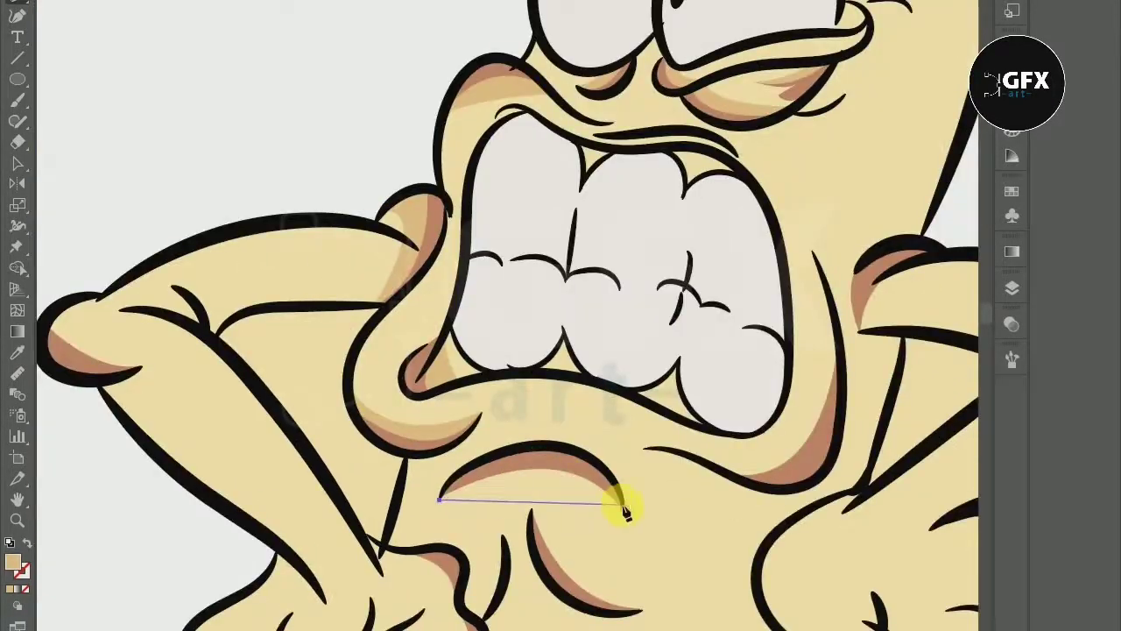
pyautogui.scroll(2, 494, 503)
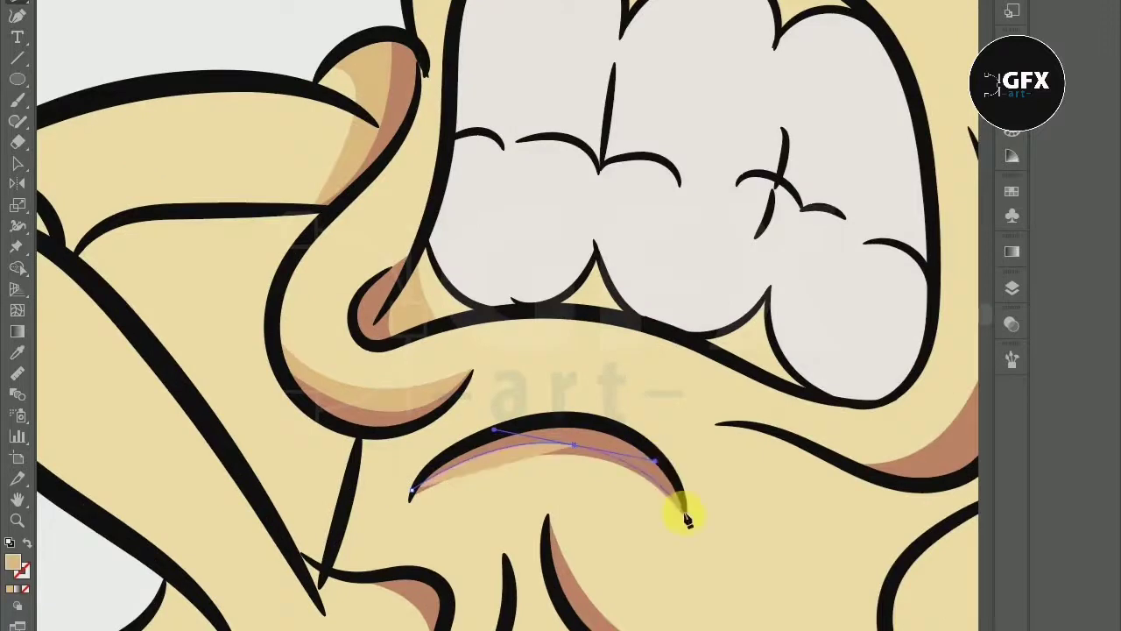
pyautogui.click(686, 517)
pyautogui.scroll(1, 688, 519)
pyautogui.moveTo(232, 556); pyautogui.dragTo(235, 553)
pyautogui.scroll(-1, 325, 481)
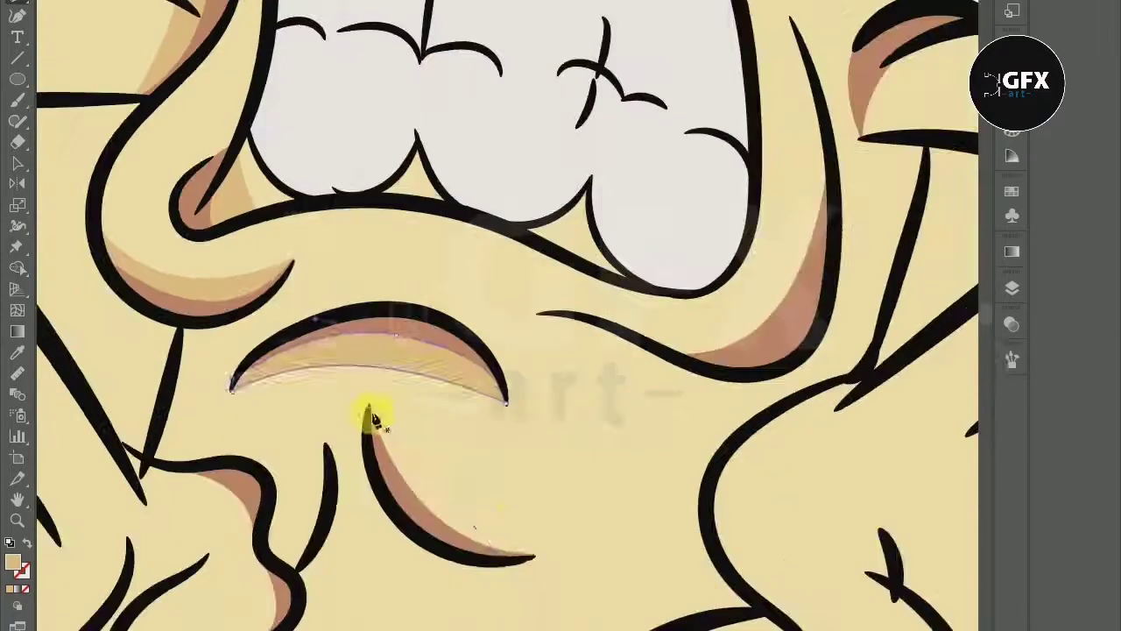
pyautogui.click(373, 408)
pyautogui.scroll(-2, 372, 408)
pyautogui.scroll(2, 421, 570)
# Step: Add a closed shading shape with a curved edge on the upper lip
pyautogui.click(420, 578)
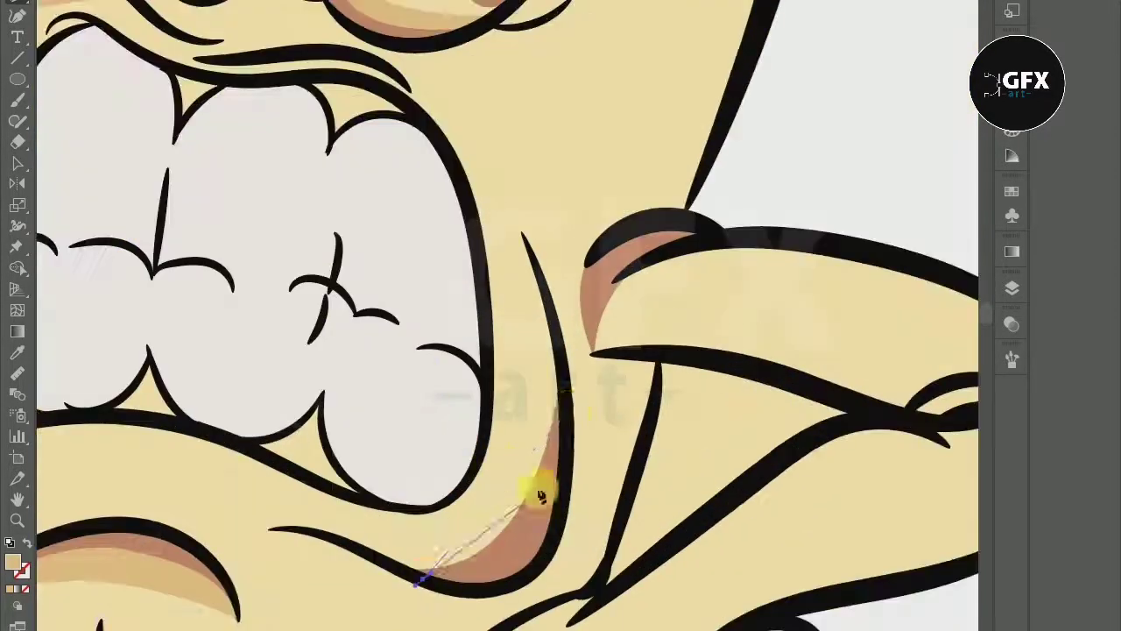
pyautogui.scroll(-2, 396, 569)
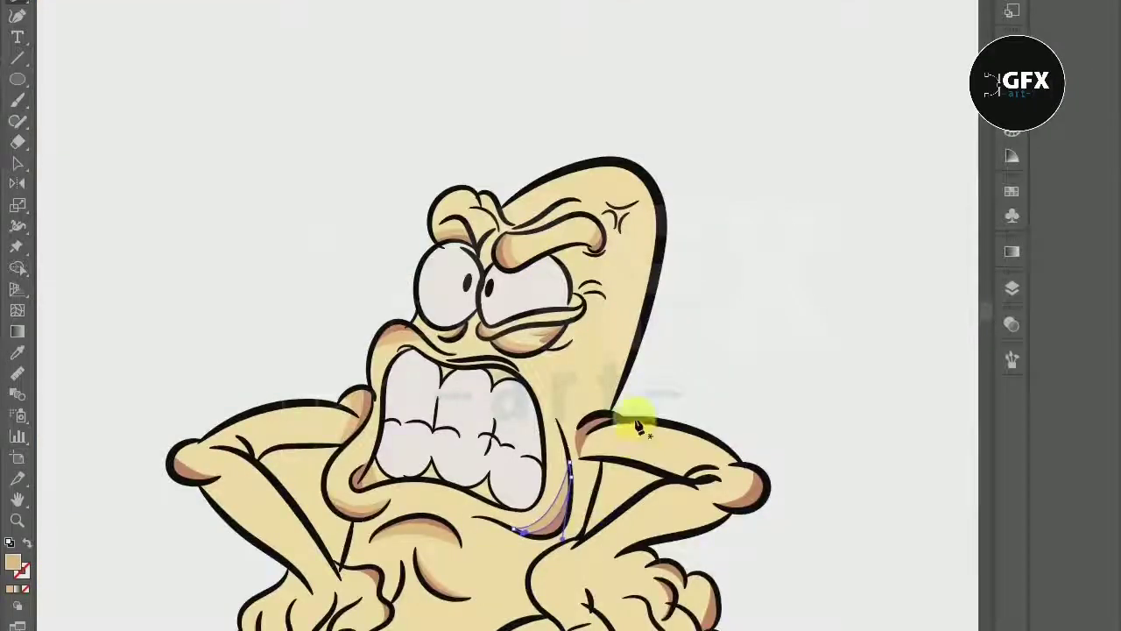
pyautogui.scroll(2, 570, 400)
pyautogui.click(473, 449)
pyautogui.moveTo(621, 292); pyautogui.dragTo(656, 299)
pyautogui.click(473, 450)
pyautogui.scroll(-2, 474, 450)
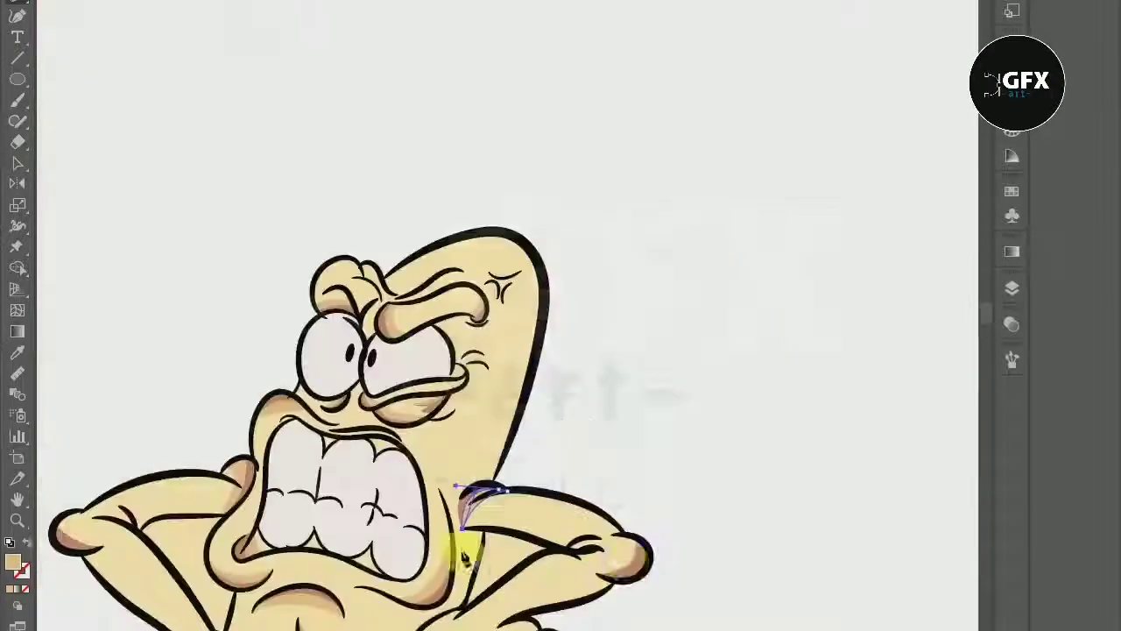
pyautogui.scroll(2, 526, 491)
# Step: Draw filled shading shapes on both elbow tips
pyautogui.click(622, 418)
pyautogui.moveTo(449, 549); pyautogui.dragTo(614, 585)
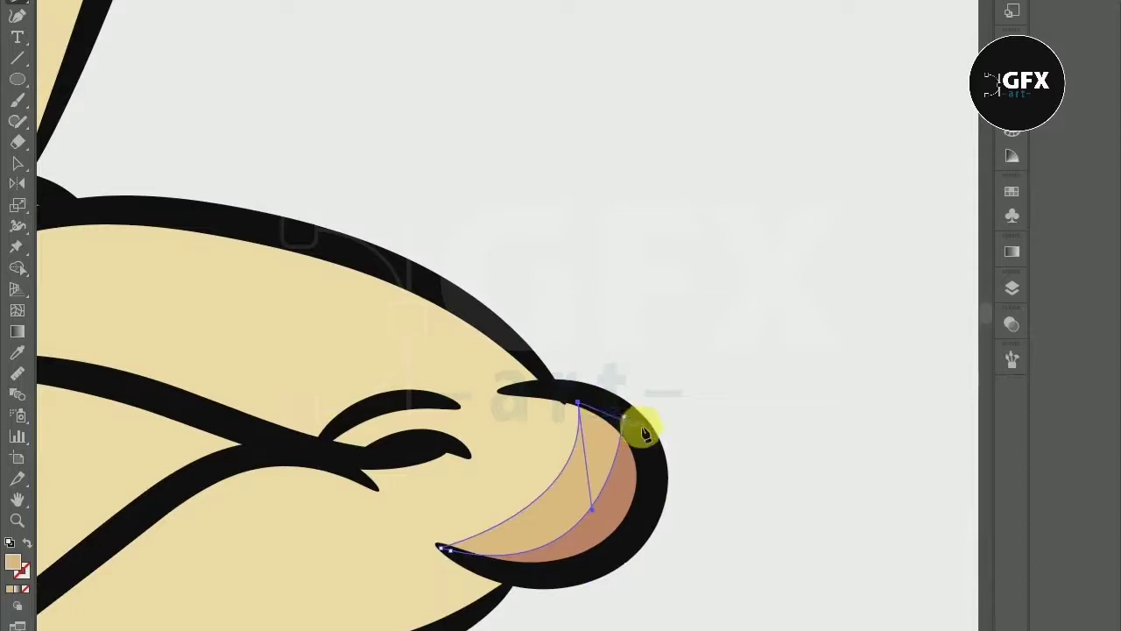
pyautogui.click(644, 432)
pyautogui.scroll(-2, 643, 432)
pyautogui.scroll(2, 245, 348)
pyautogui.click(560, 418)
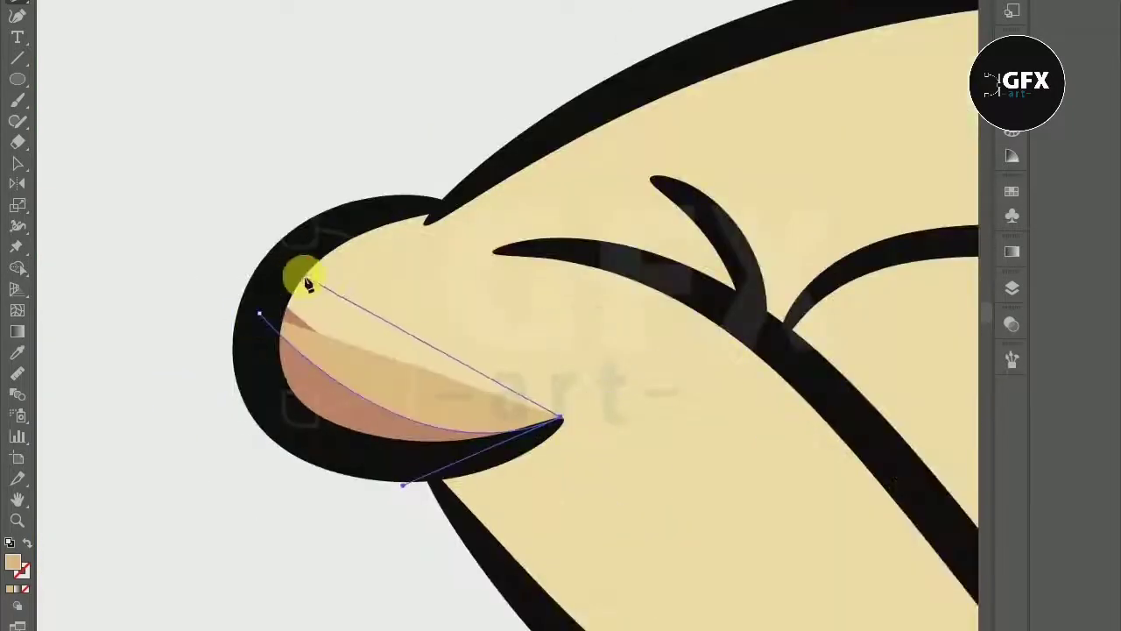
pyautogui.click(302, 273)
# Step: Shade the body fold beside the arm and add a curved highlight shape
pyautogui.scroll(-2, 303, 273)
pyautogui.scroll(2, 689, 520)
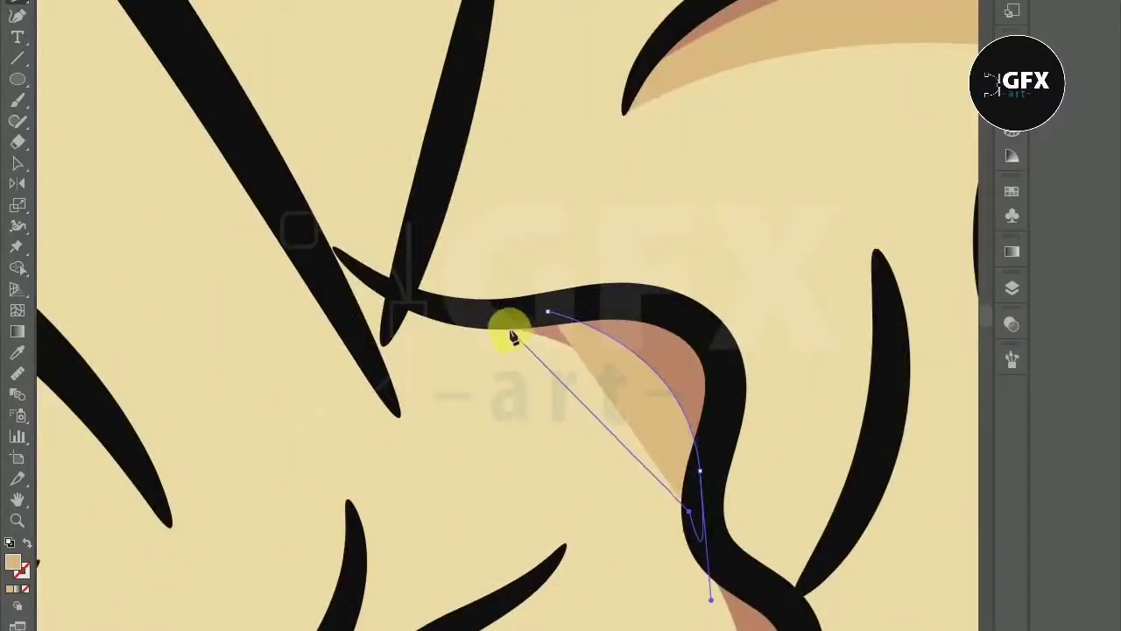
pyautogui.click(513, 320)
pyautogui.scroll(-1, 513, 320)
pyautogui.moveTo(738, 580); pyautogui.dragTo(662, 276)
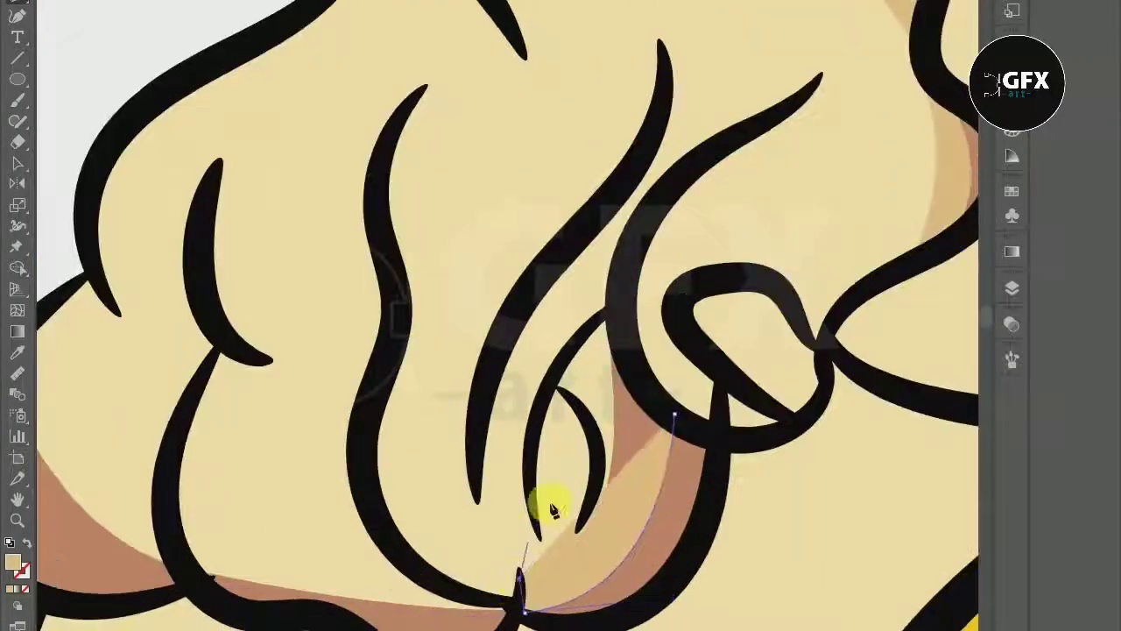
pyautogui.moveTo(607, 319); pyautogui.dragTo(618, 135)
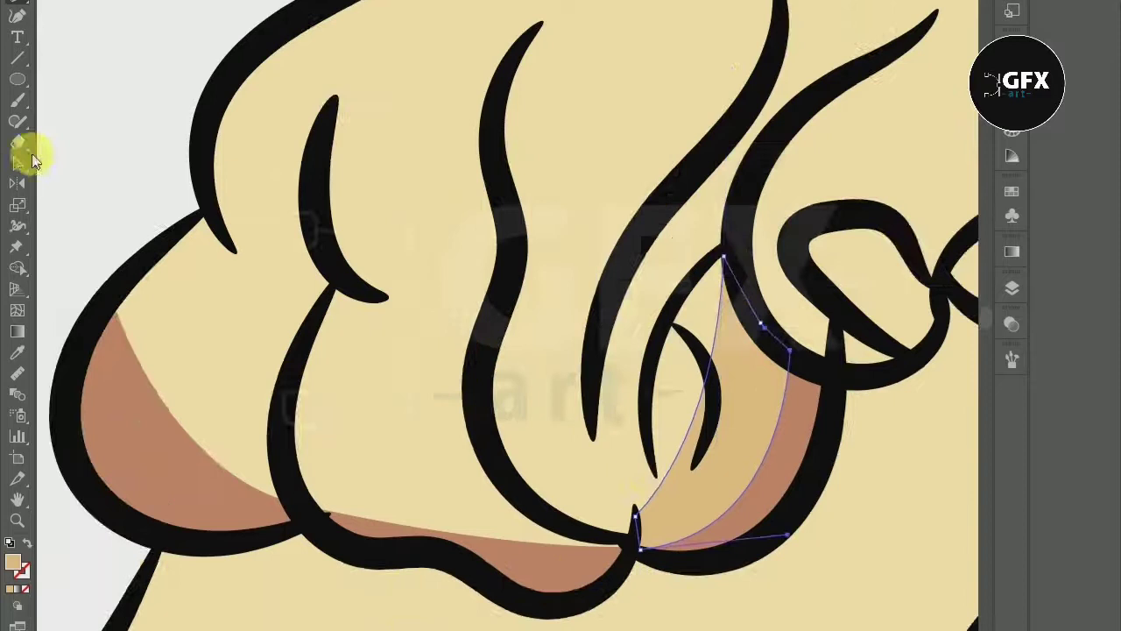
pyautogui.click(18, 163)
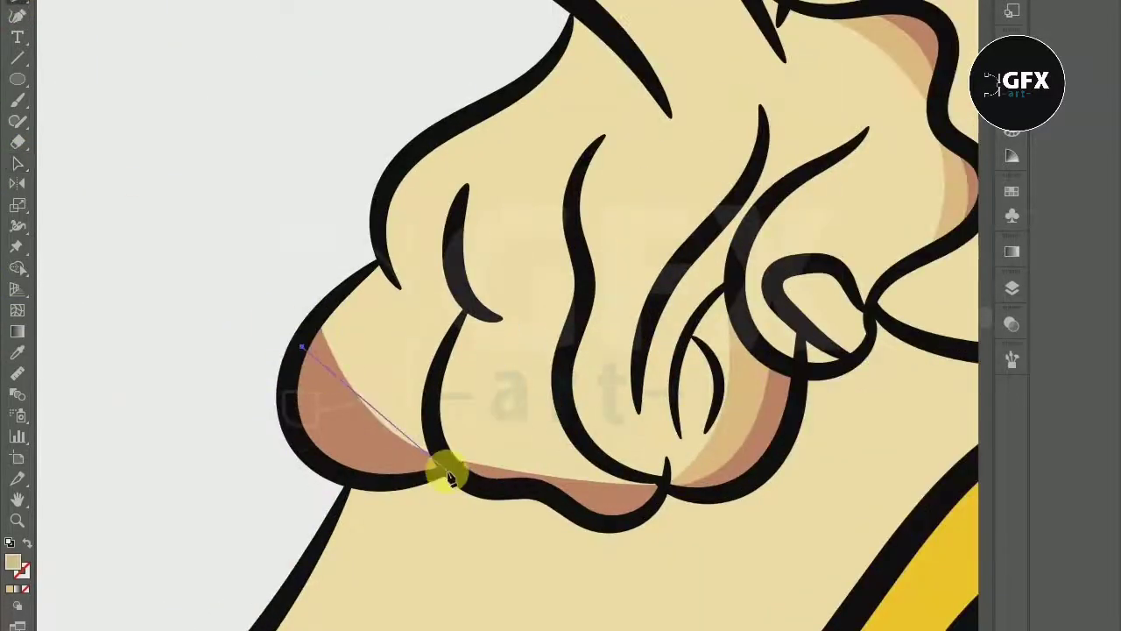
# Step: Close a shadow shape under the fist and select it with the neighbouring shape
pyautogui.moveTo(447, 473); pyautogui.dragTo(581, 452)
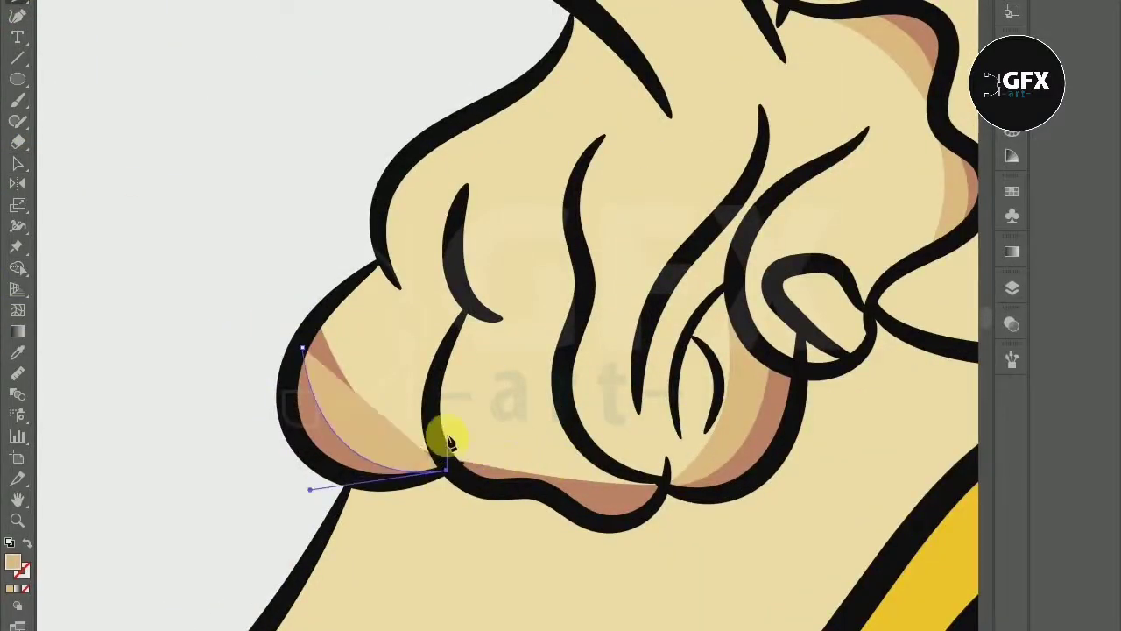
pyautogui.scroll(2, 540, 447)
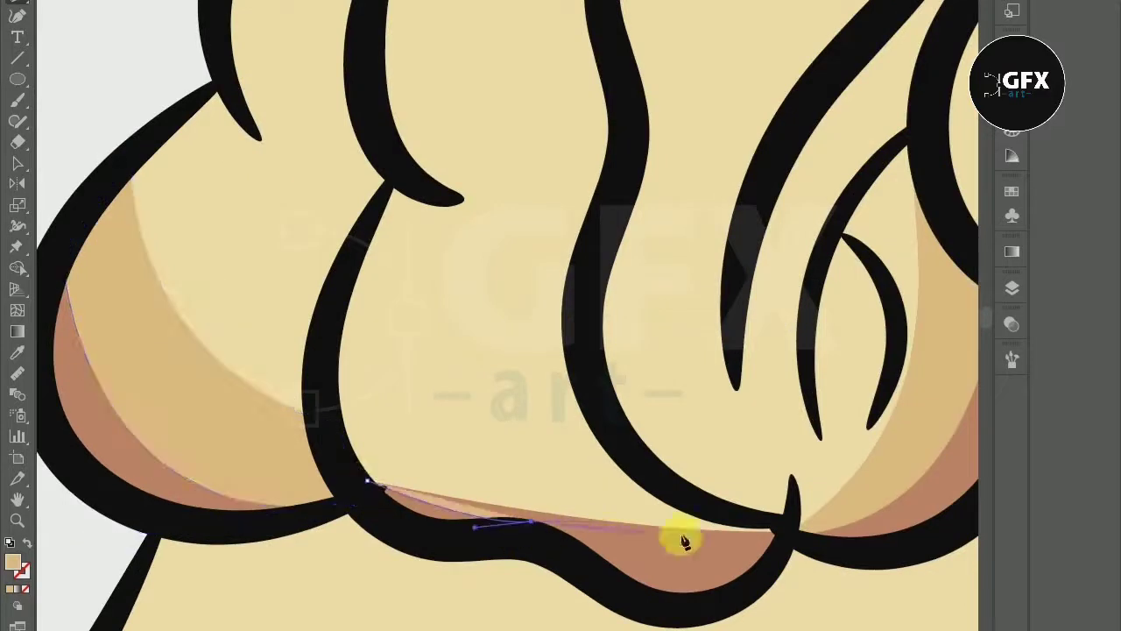
pyautogui.click(779, 521)
pyautogui.click(18, 167)
pyautogui.keyDown('shift'); pyautogui.click(58, 526); pyautogui.keyUp('shift')
pyautogui.click(15, 269)
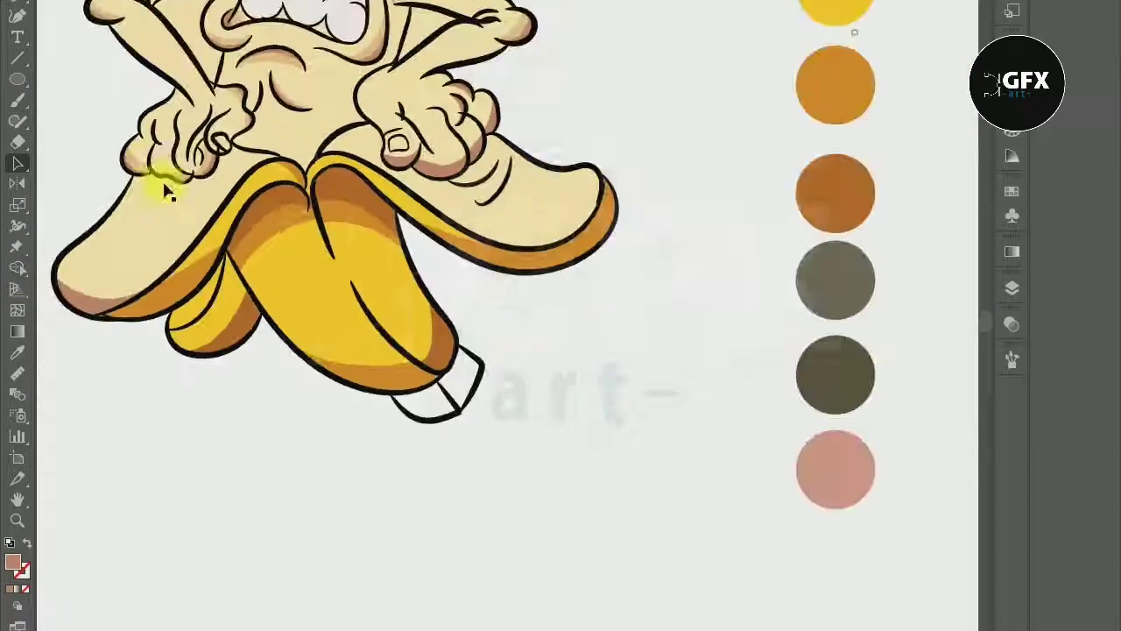
# Step: Draw a shading shape along the left peel flap's bottom edge
pyautogui.scroll(5, 283, 288)
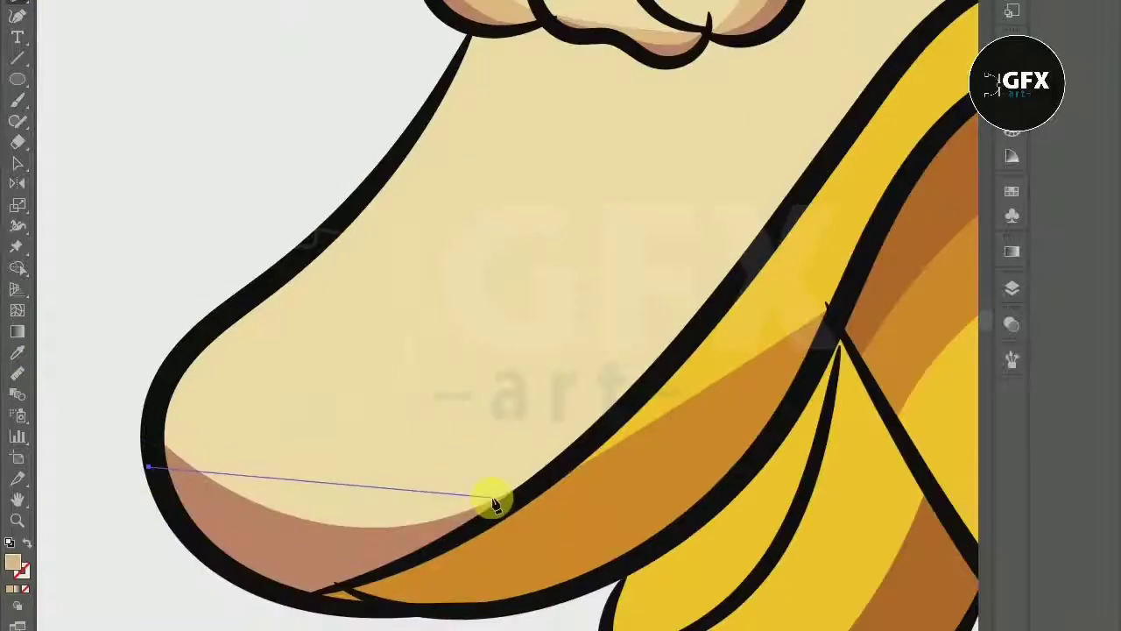
pyautogui.moveTo(519, 500); pyautogui.dragTo(564, 468)
pyautogui.click(572, 458)
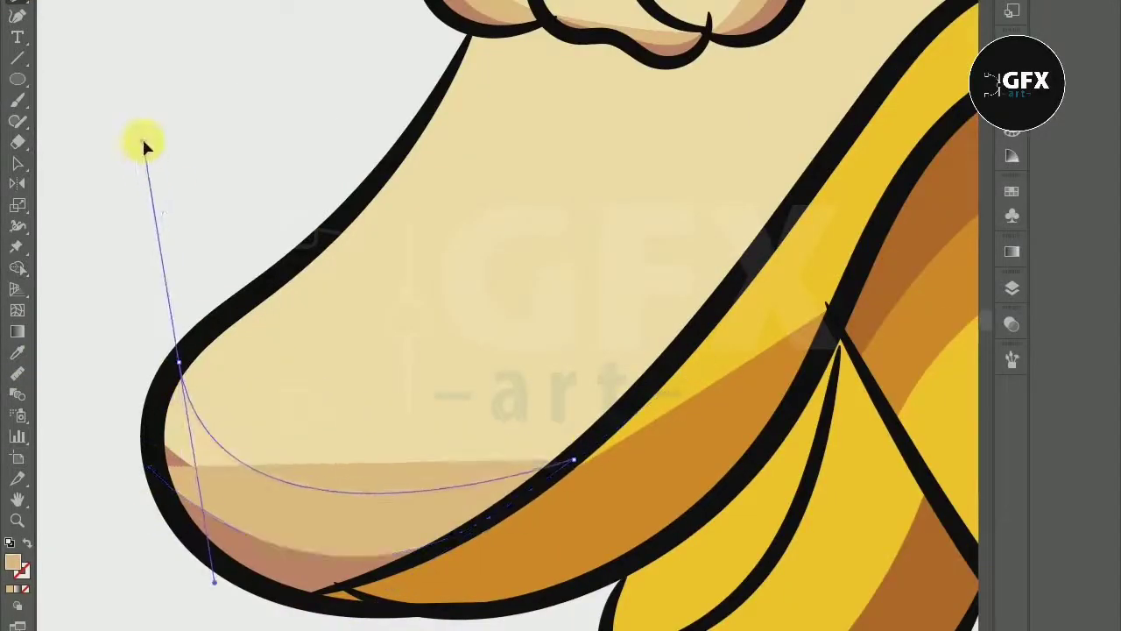
pyautogui.click(149, 463)
pyautogui.press('v')
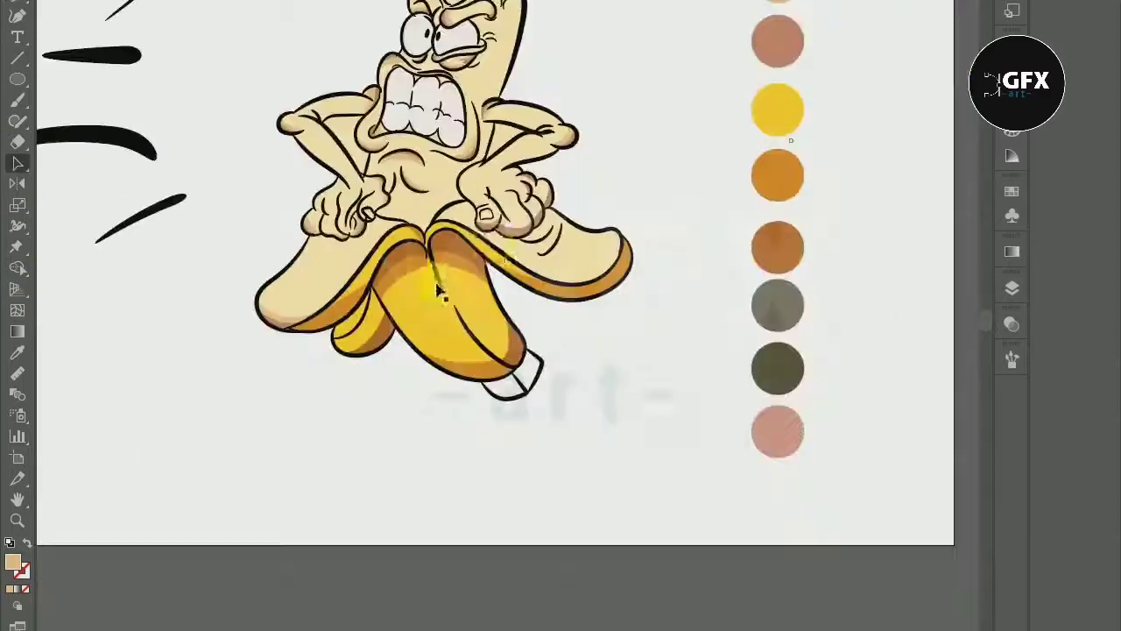
# Step: Draw a curved tan highlight shape around the knuckle
pyautogui.click(363, 346)
pyautogui.moveTo(521, 282); pyautogui.dragTo(559, 127)
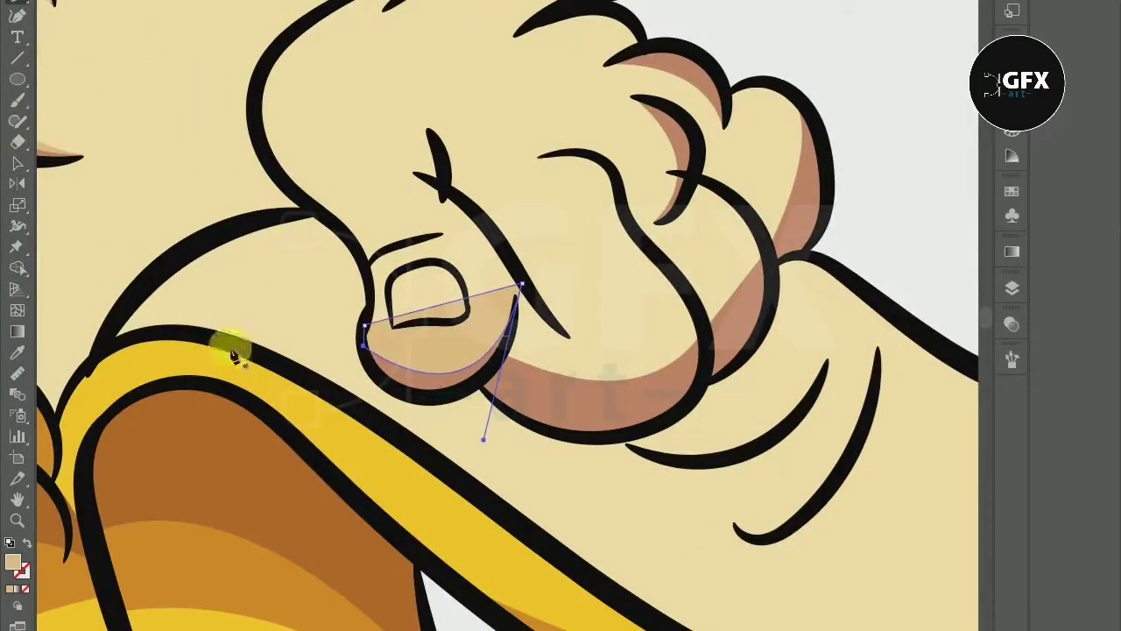
pyautogui.moveTo(711, 361); pyautogui.dragTo(771, 258)
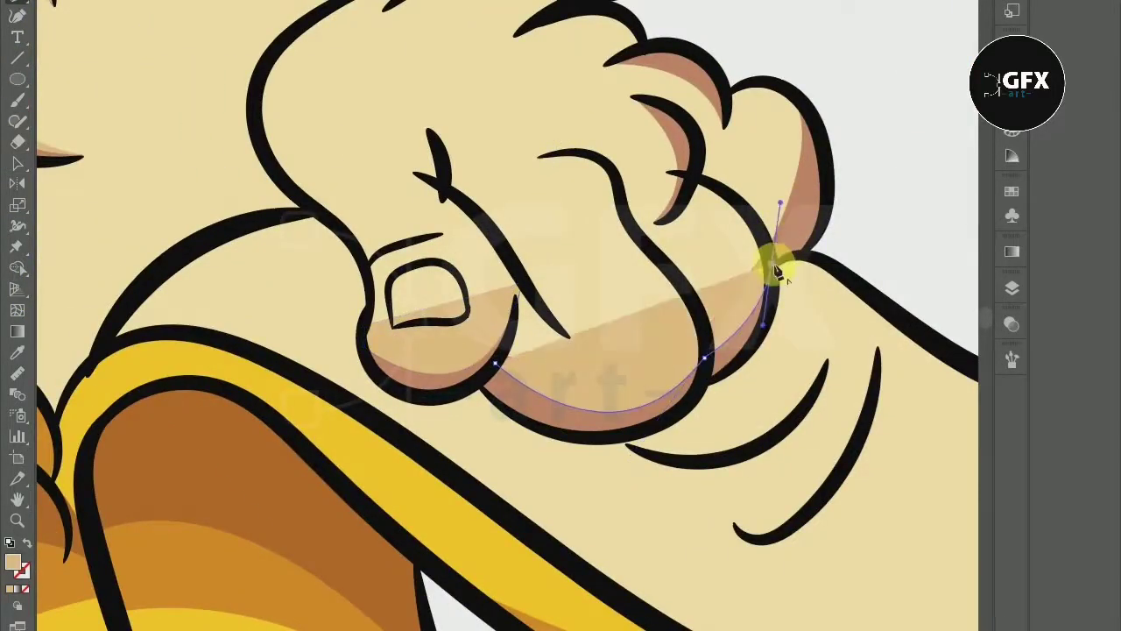
pyautogui.moveTo(813, 107); pyautogui.dragTo(662, 302)
pyautogui.click(496, 362)
pyautogui.click(16, 162)
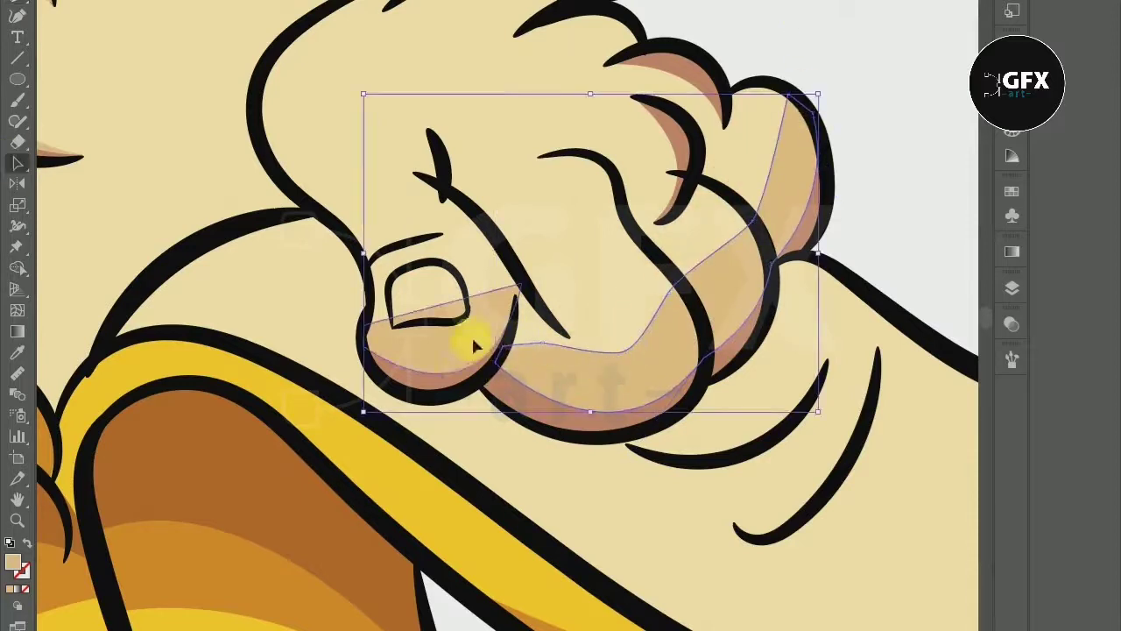
pyautogui.click(10, 164)
# Step: Draw a shadow shape on the top fingers
pyautogui.hotkey('ctrl', '0')
pyautogui.scroll(5, 400, 180)
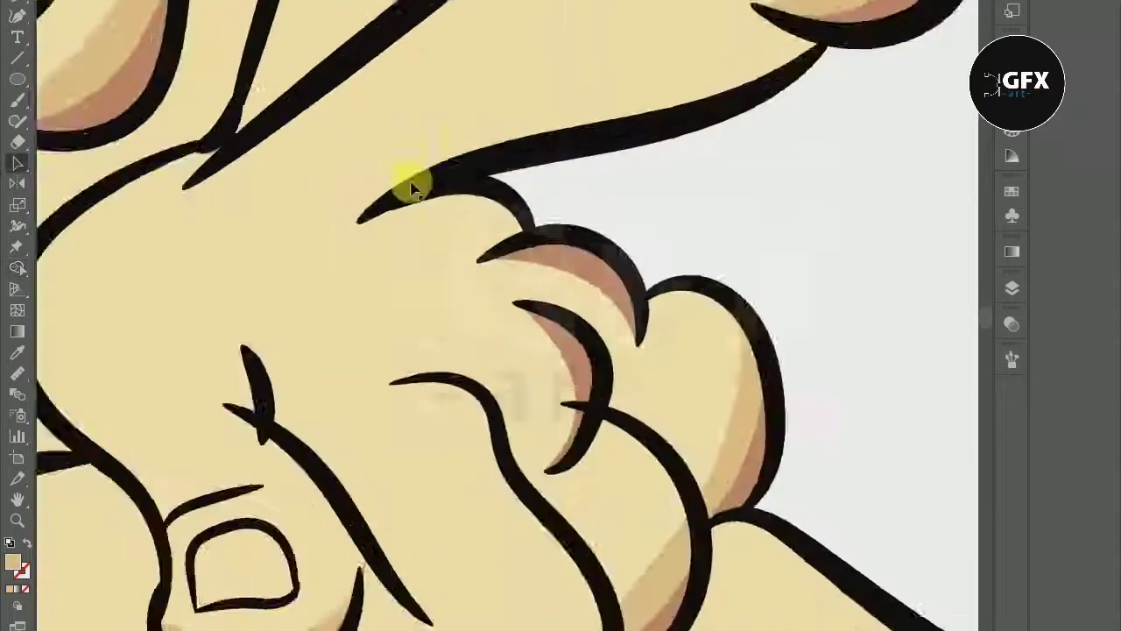
pyautogui.scroll(2, 709, 358)
pyautogui.click(515, 282)
pyautogui.moveTo(738, 403); pyautogui.dragTo(751, 445)
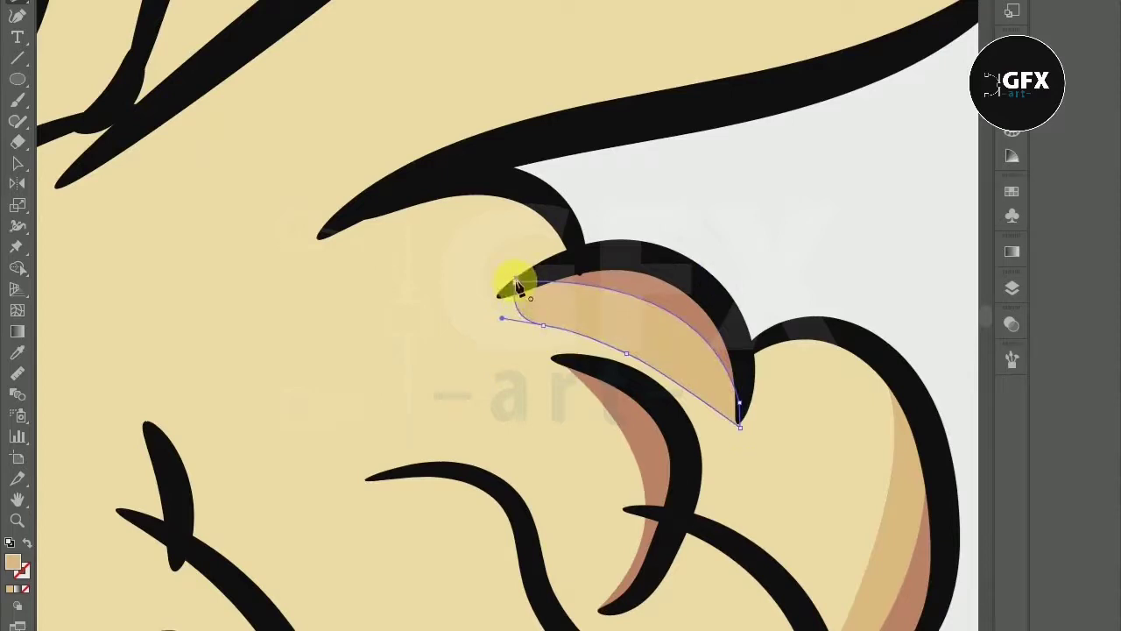
pyautogui.click(517, 284)
pyautogui.scroll(-2, 517, 284)
pyautogui.click(670, 462)
# Step: Select the upper and lower finger shading shapes together
pyautogui.click(570, 533)
pyautogui.click(18, 162)
pyautogui.click(594, 246)
pyautogui.keyDown('shift'); pyautogui.click(604, 394); pyautogui.keyUp('shift')
pyautogui.hotkey('ctrl', '0')
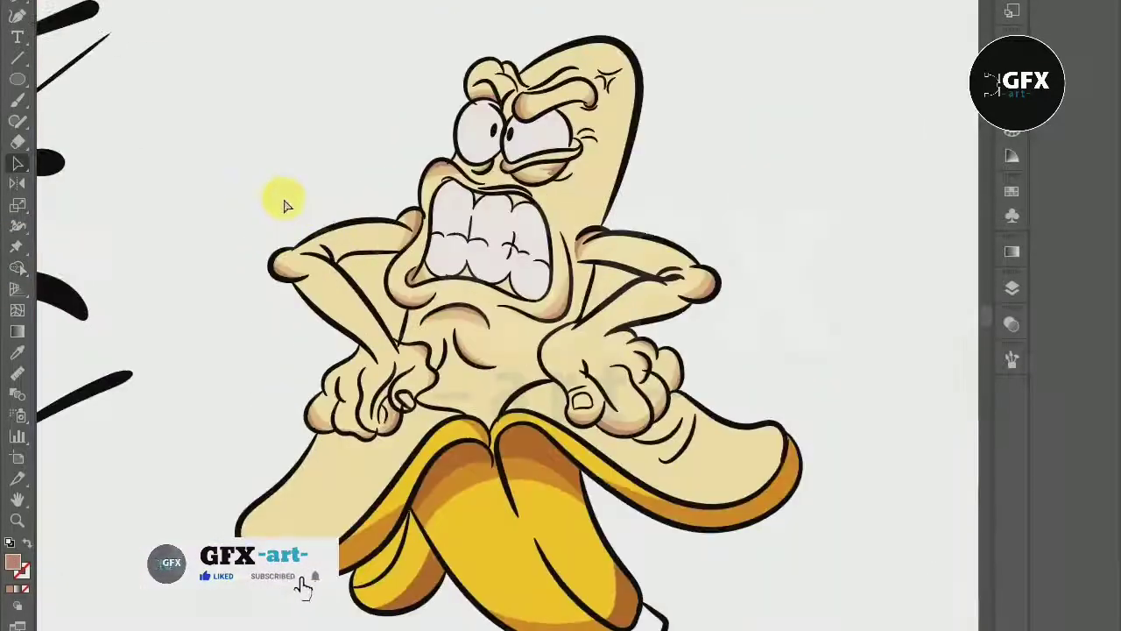
pyautogui.scroll(-3, 298, 419)
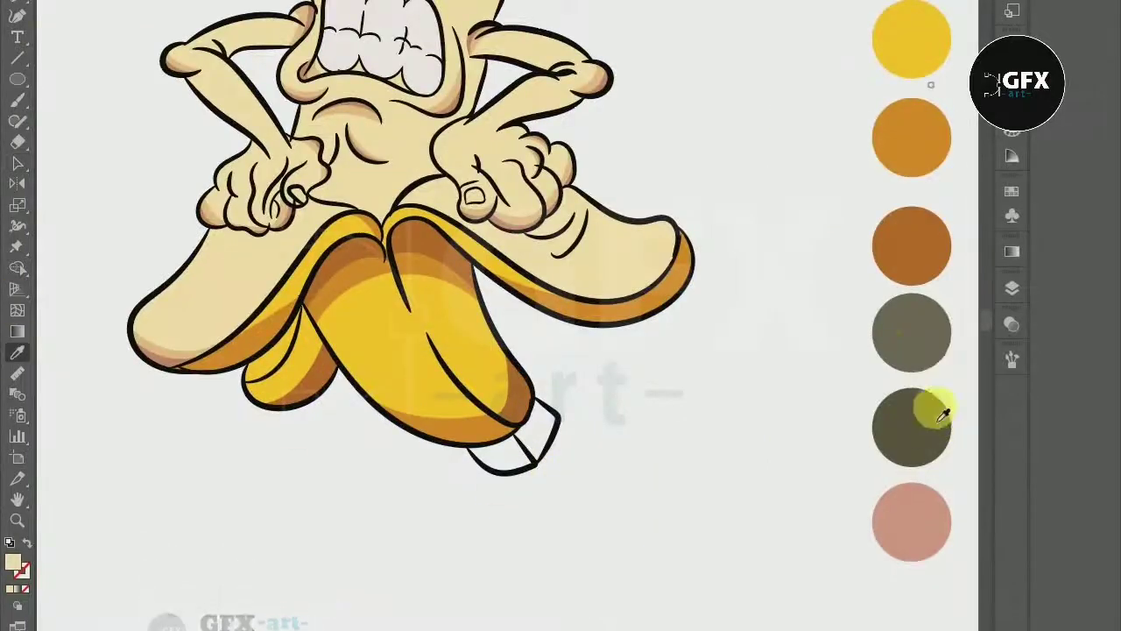
# Step: Trace the stem outline as a closed grey fill shape
pyautogui.scroll(5, 462, 474)
pyautogui.scroll(3, 462, 474)
pyautogui.click(396, 451)
pyautogui.click(578, 319)
pyautogui.click(889, 247)
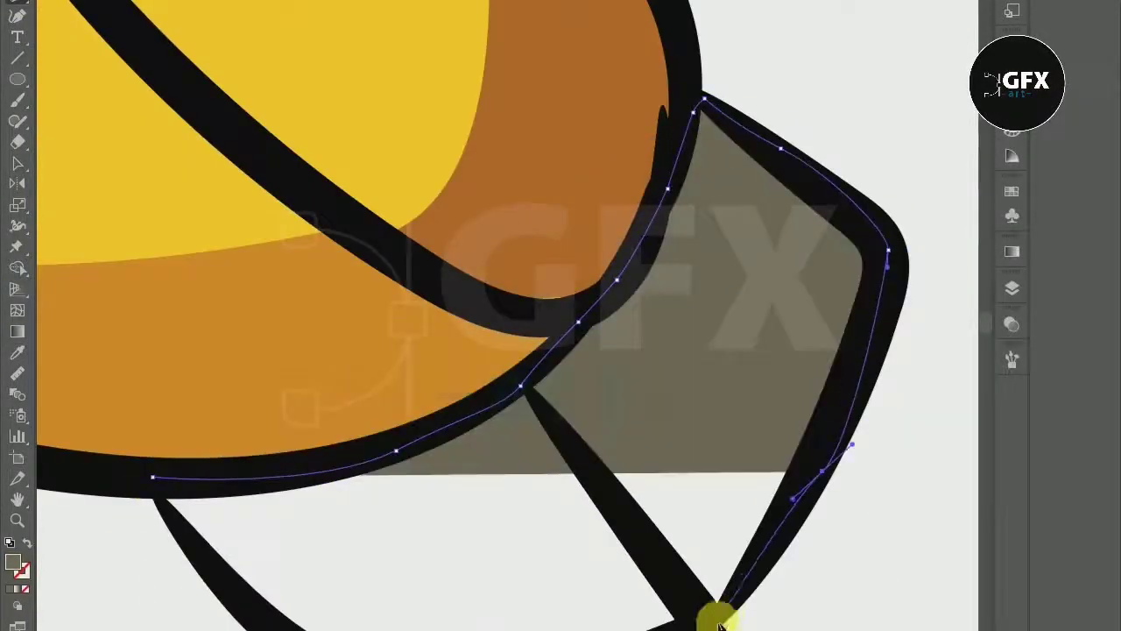
pyautogui.scroll(-2, 721, 607)
pyautogui.click(228, 461)
pyautogui.click(153, 350)
pyautogui.hotkey('ctrl', '-')
pyautogui.hotkey('ctrl', '-')
pyautogui.hotkey('ctrl', '-')
pyautogui.click(22, 164)
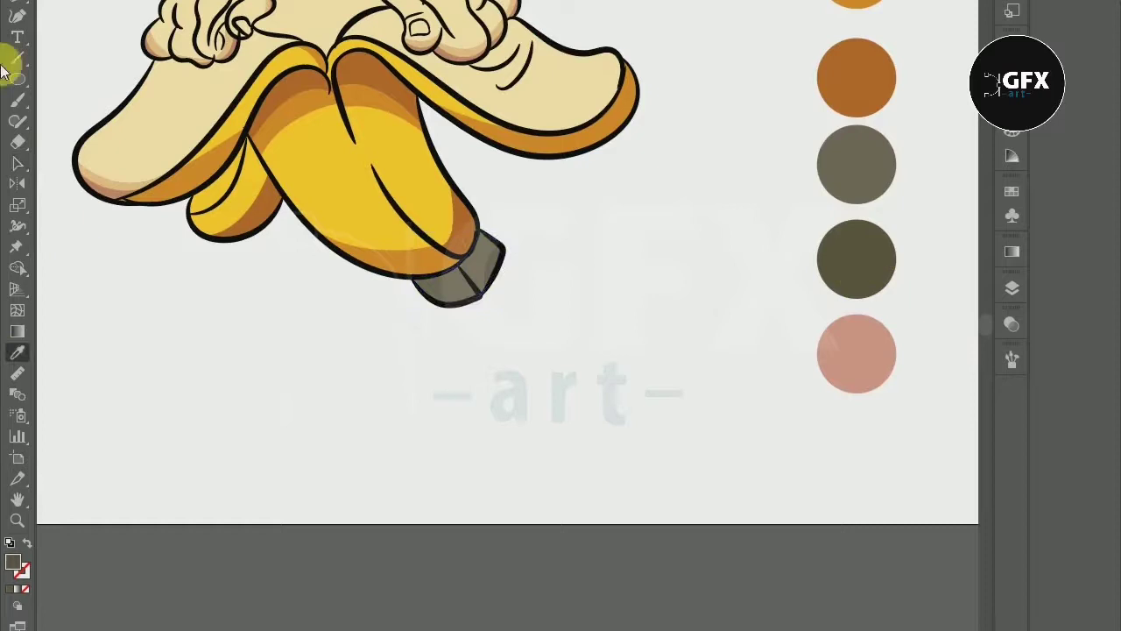
# Step: Draw a darker grey shadow shape along the stem's right side and bottom edge
pyautogui.scroll(5, 461, 253)
pyautogui.click(486, 393)
pyautogui.click(541, 471)
pyautogui.click(622, 401)
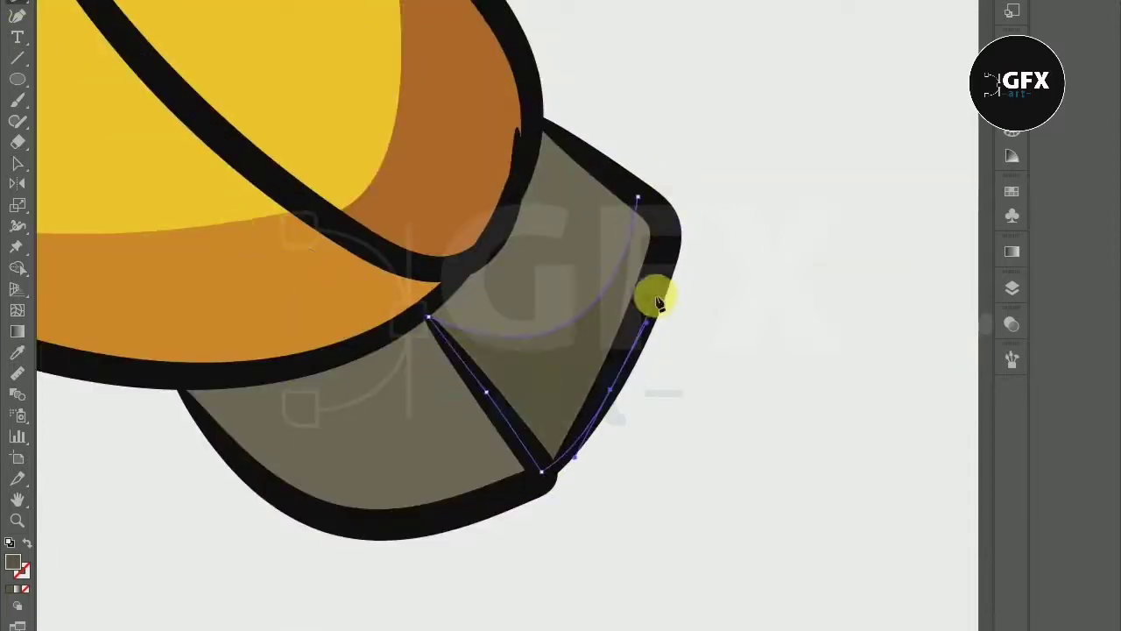
pyautogui.click(637, 197)
pyautogui.scroll(-2, 351, 403)
pyautogui.click(432, 456)
pyautogui.click(337, 455)
pyautogui.click(239, 396)
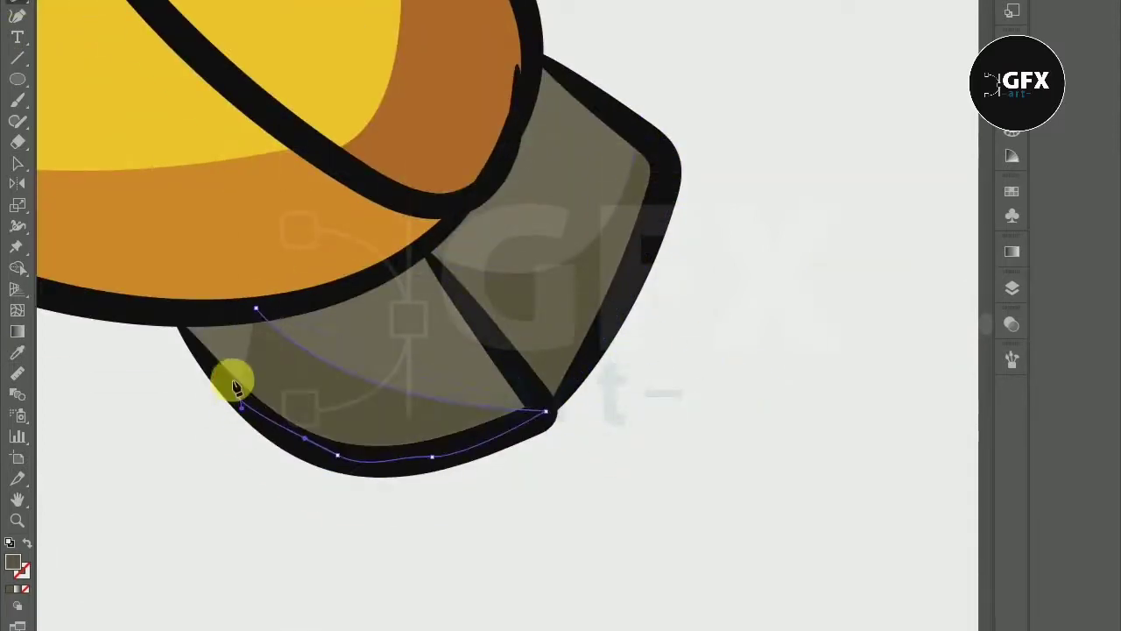
pyautogui.click(184, 331)
pyautogui.click(172, 317)
pyautogui.moveTo(255, 307); pyautogui.dragTo(402, 307)
pyautogui.click(403, 315)
pyautogui.hotkey('ctrl', '0')
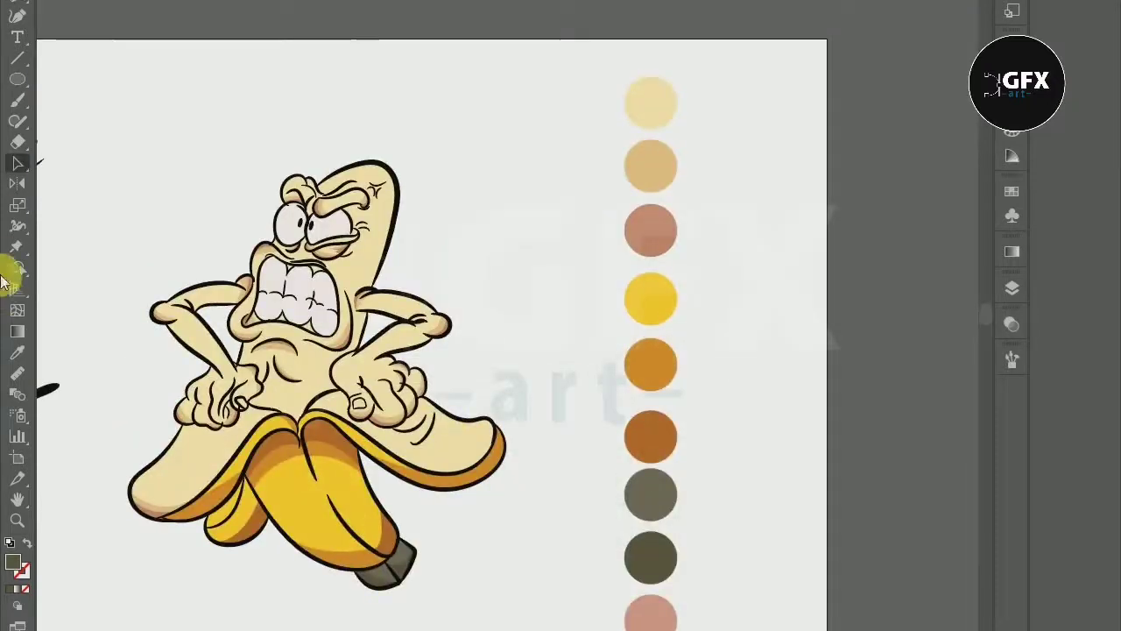
# Step: Draw a curved tan shading shape on the wrist with the Pen tool
pyautogui.scroll(5, 298, 350)
pyautogui.press('p')
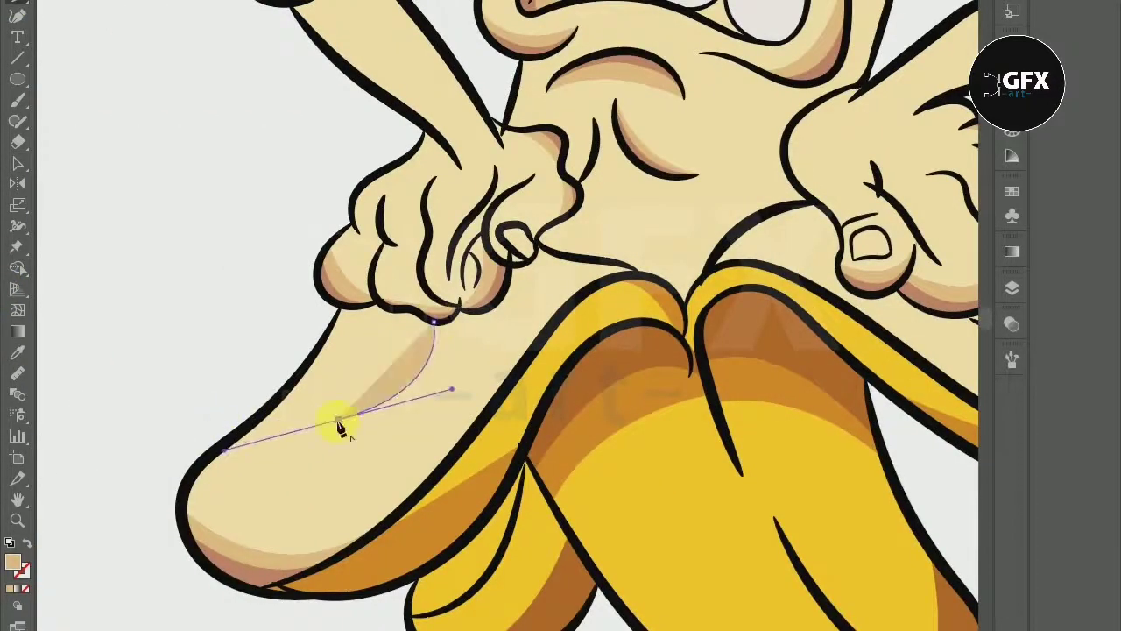
pyautogui.scroll(3, 464, 325)
pyautogui.scroll(3, 413, 338)
pyautogui.scroll(-5, 514, 412)
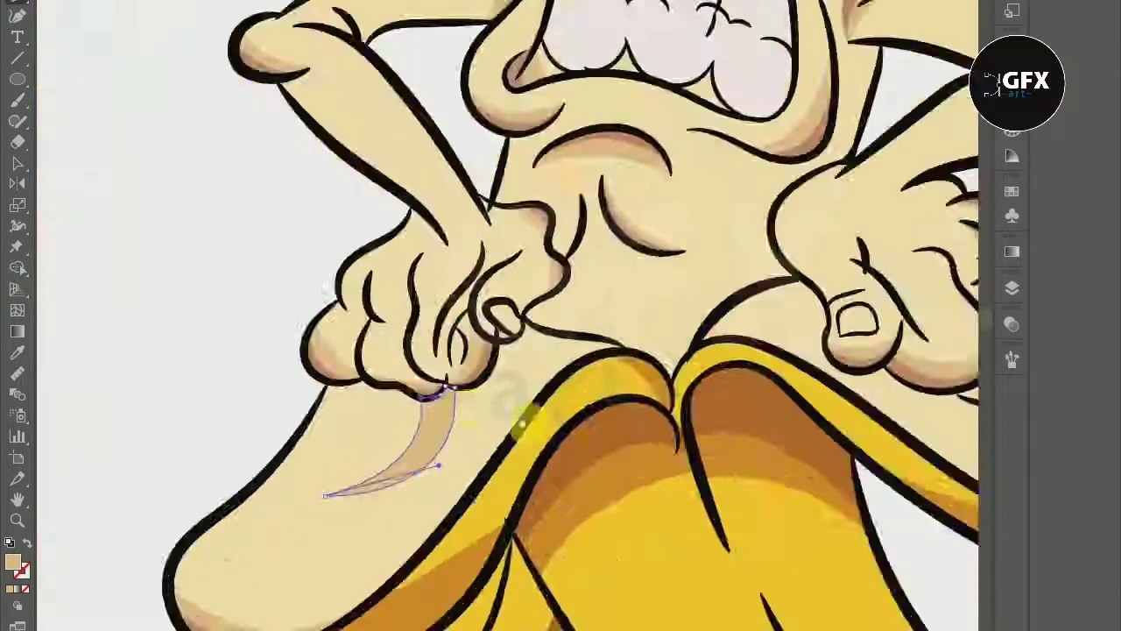
pyautogui.scroll(5, 813, 186)
pyautogui.click(803, 180)
pyautogui.moveTo(561, 326); pyautogui.dragTo(800, 245)
pyautogui.moveTo(733, 336)
pyautogui.mouseDown()
pyautogui.moveTo(663, 413)
pyautogui.moveTo(725, 95)
pyautogui.mouseUp()
pyautogui.scroll(-3, 663, 377)
pyautogui.scroll(3, 665, 300)
pyautogui.click(558, 348)
pyautogui.scroll(-2, 557, 350)
pyautogui.scroll(-3, 526, 370)
pyautogui.scroll(3, 538, 155)
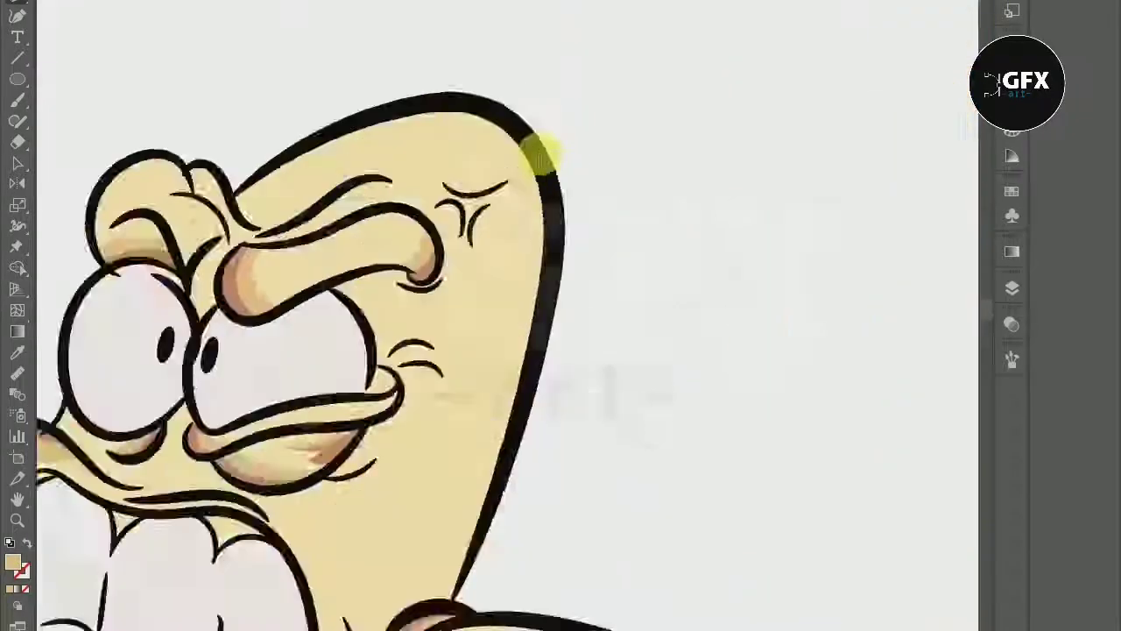
pyautogui.scroll(3, 538, 155)
# Step: Add tan highlight shapes inside the forehead anger mark strokes
pyautogui.click(480, 200)
pyautogui.click(485, 203)
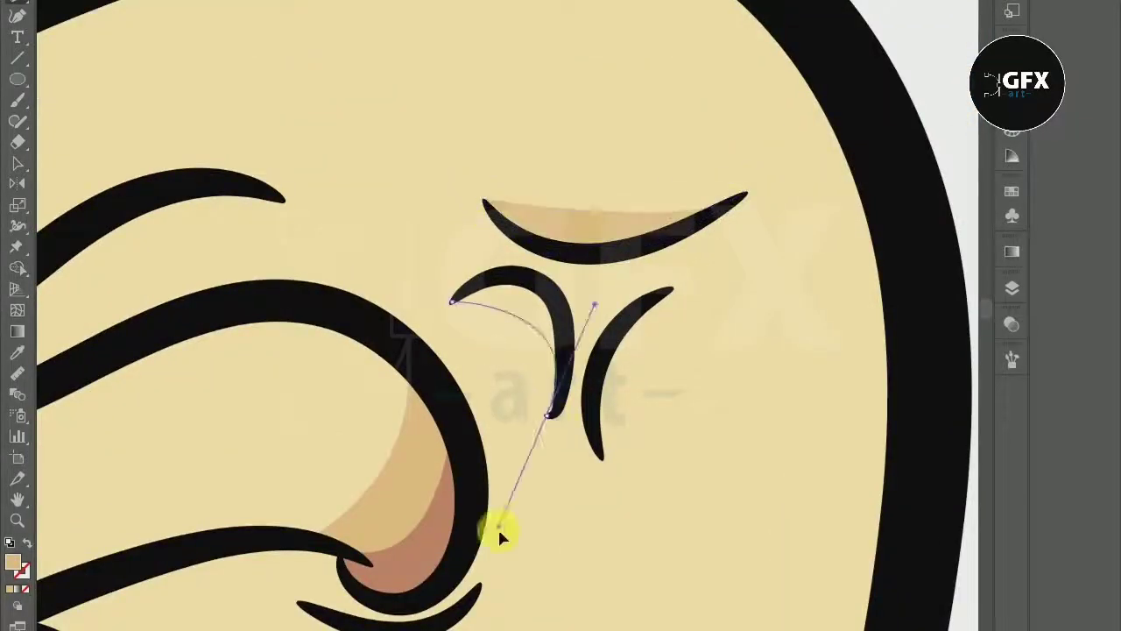
pyautogui.click(558, 291)
pyautogui.click(513, 277)
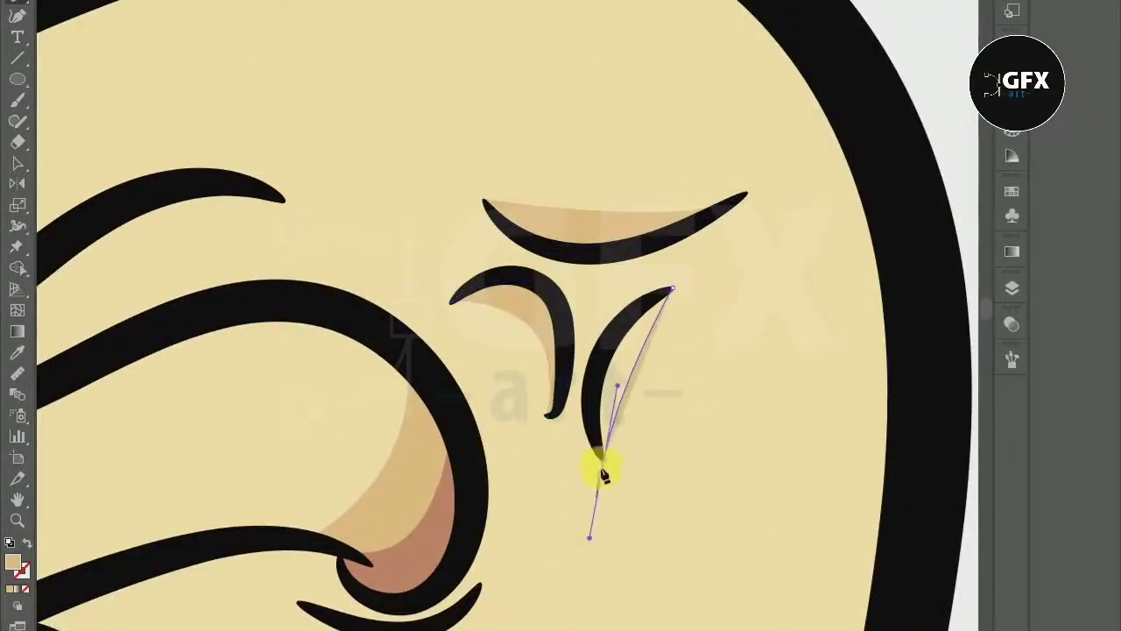